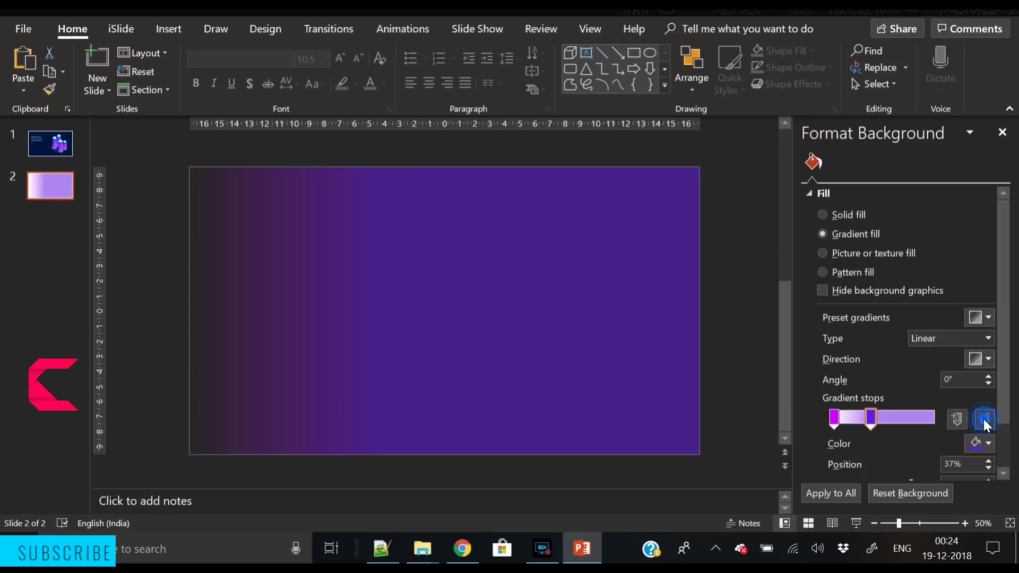
Remove the extra gradient stop and set the left stop to bright blue via More Colors
drag(870, 421, 934, 419)
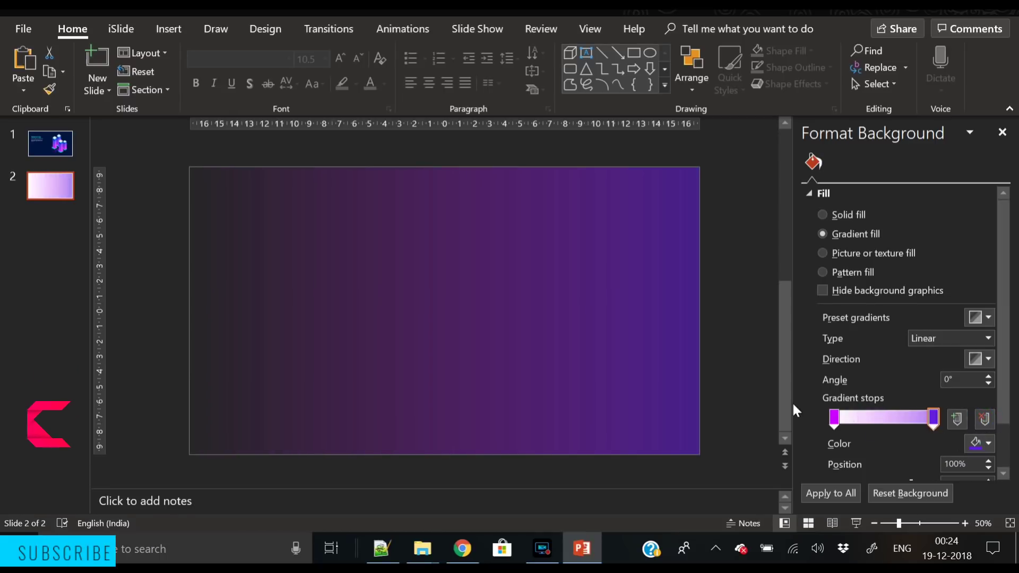
click(835, 422)
click(975, 450)
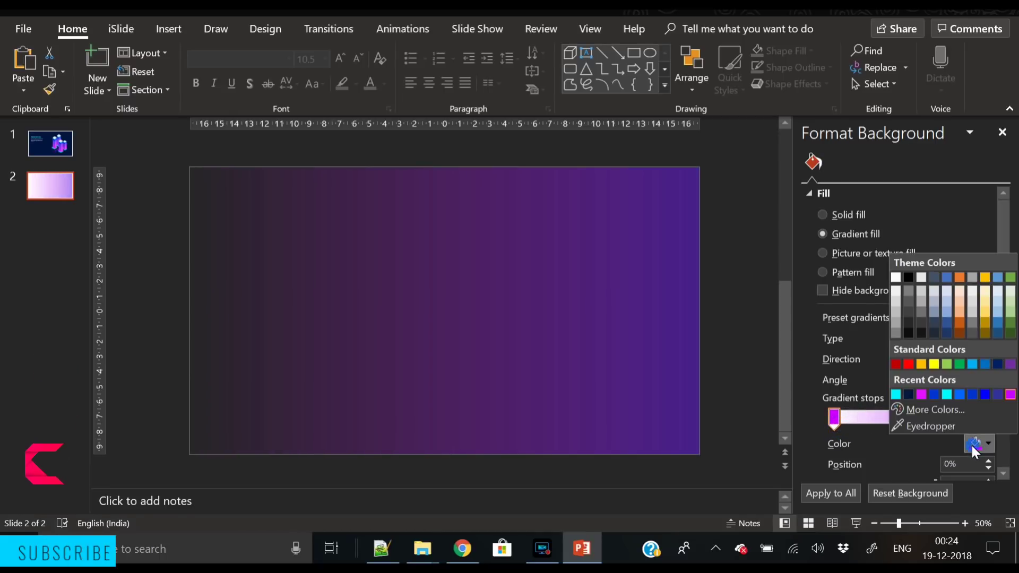
click(937, 409)
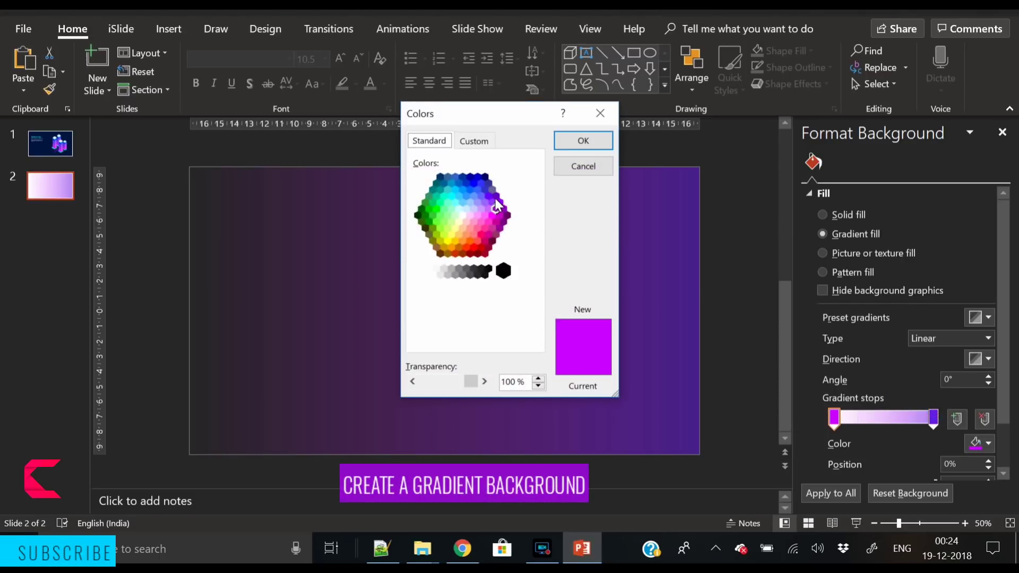
click(476, 176)
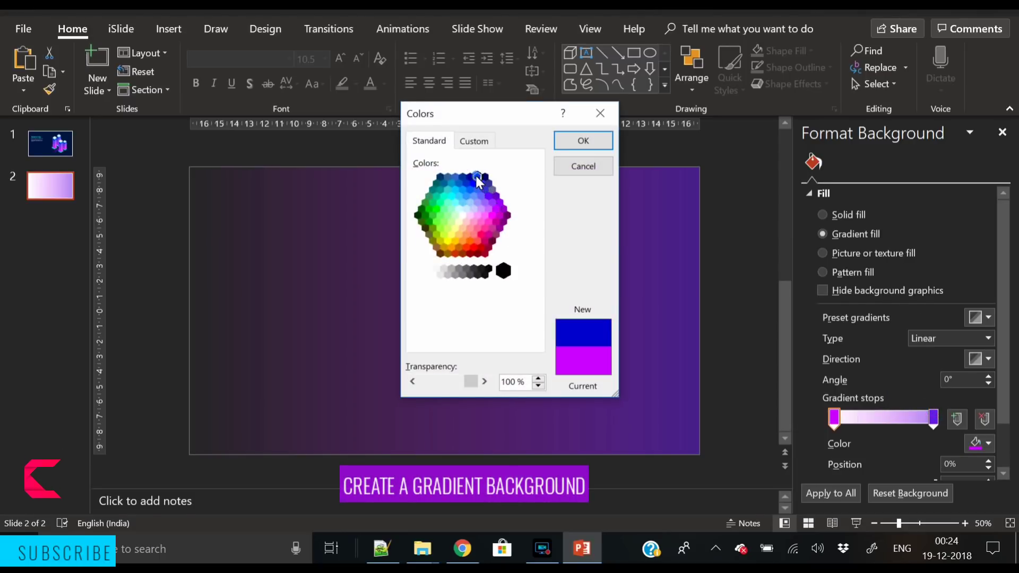
click(607, 141)
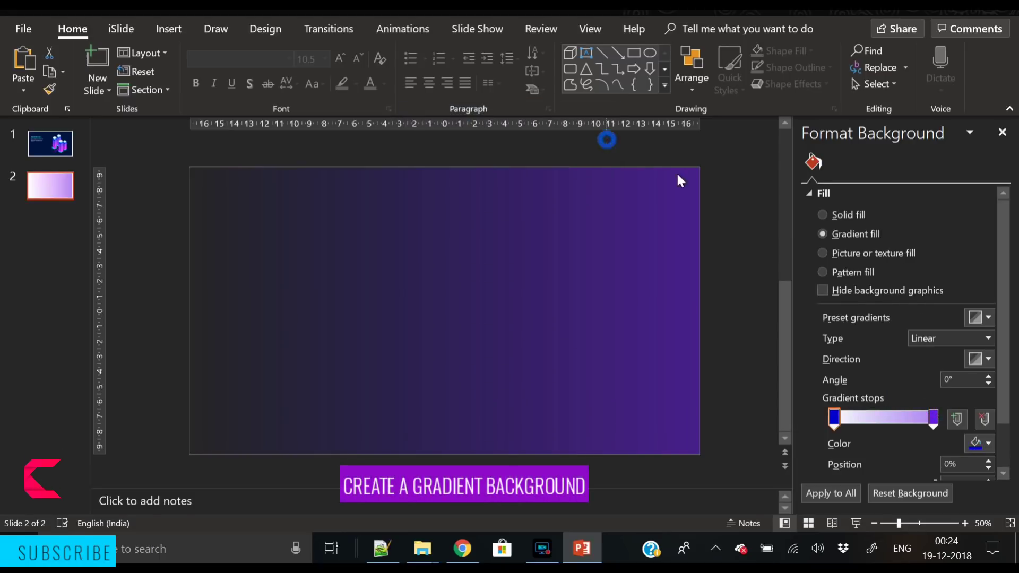
Set the right gradient stop to dark blue from the colour hexagon
click(934, 423)
click(981, 444)
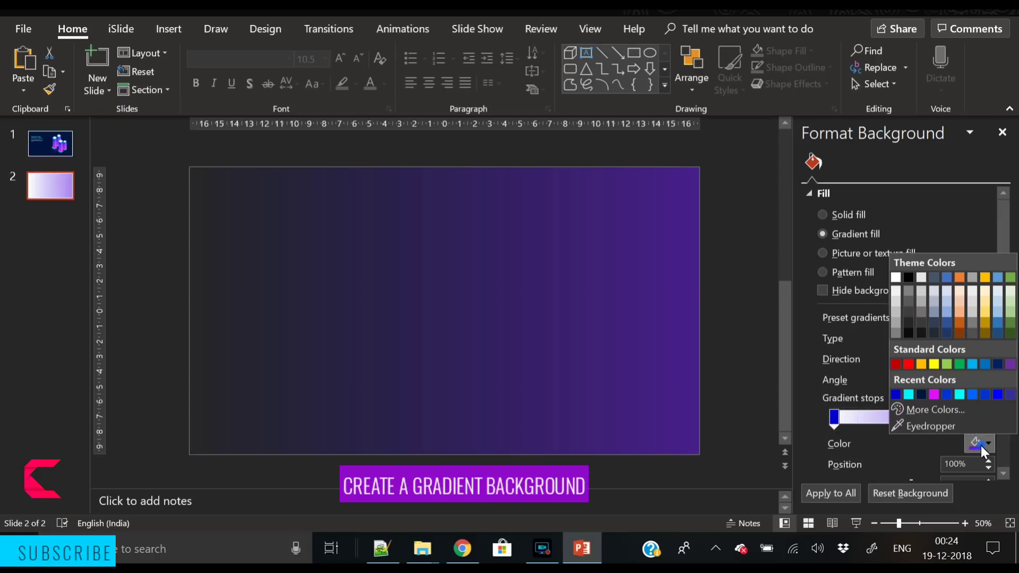
click(953, 412)
click(430, 140)
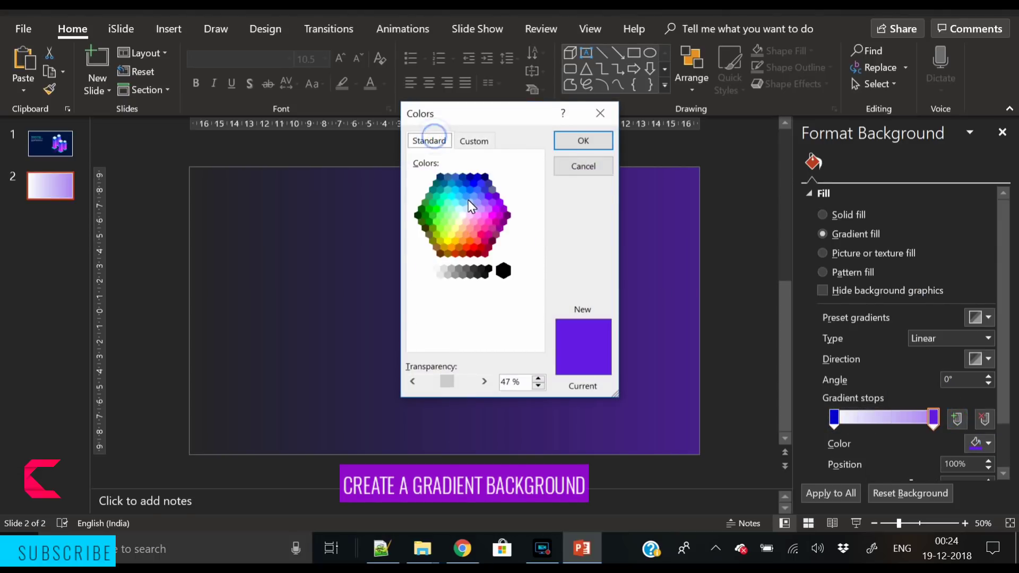
click(486, 174)
click(596, 141)
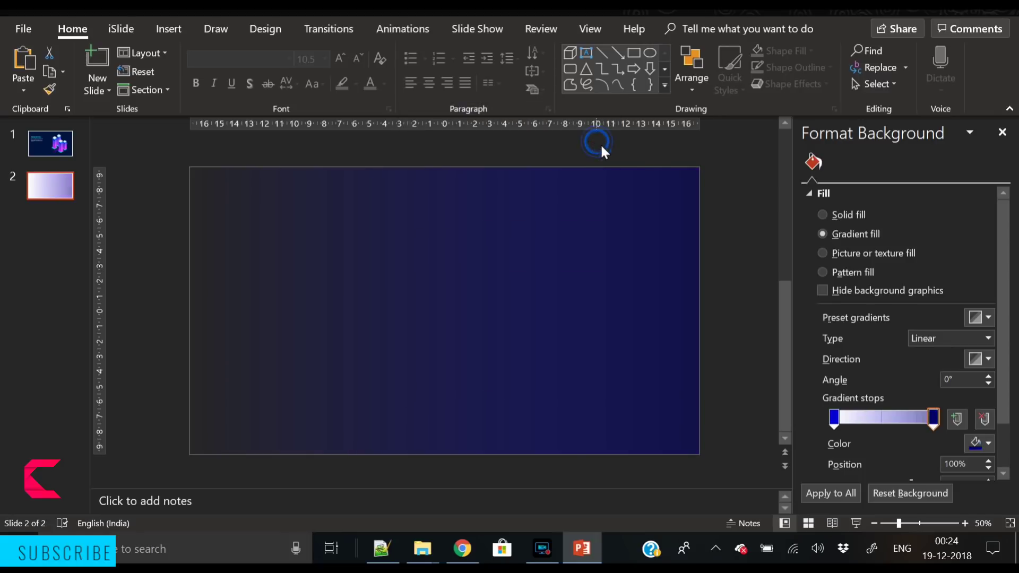
Make both gradient stops 0% transparent and move the dark stop to 60%
scroll(1005, 319, down, 2)
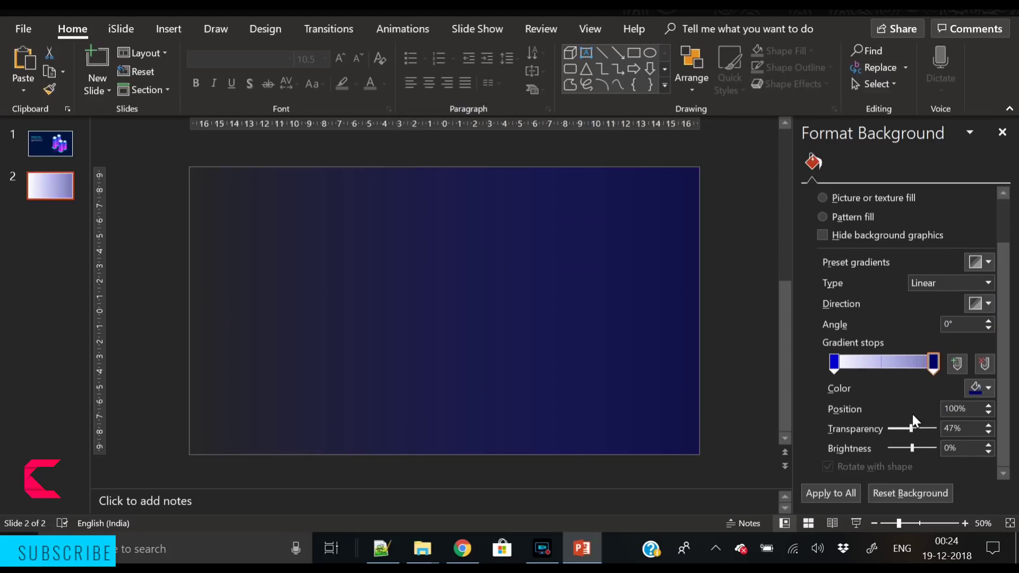
drag(910, 425, 775, 422)
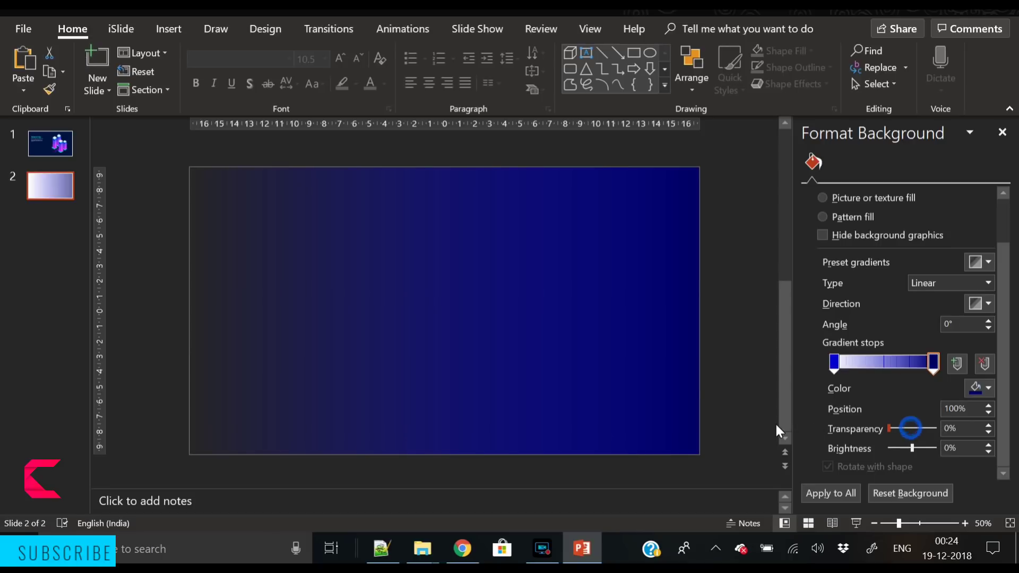
click(831, 366)
drag(934, 428, 717, 437)
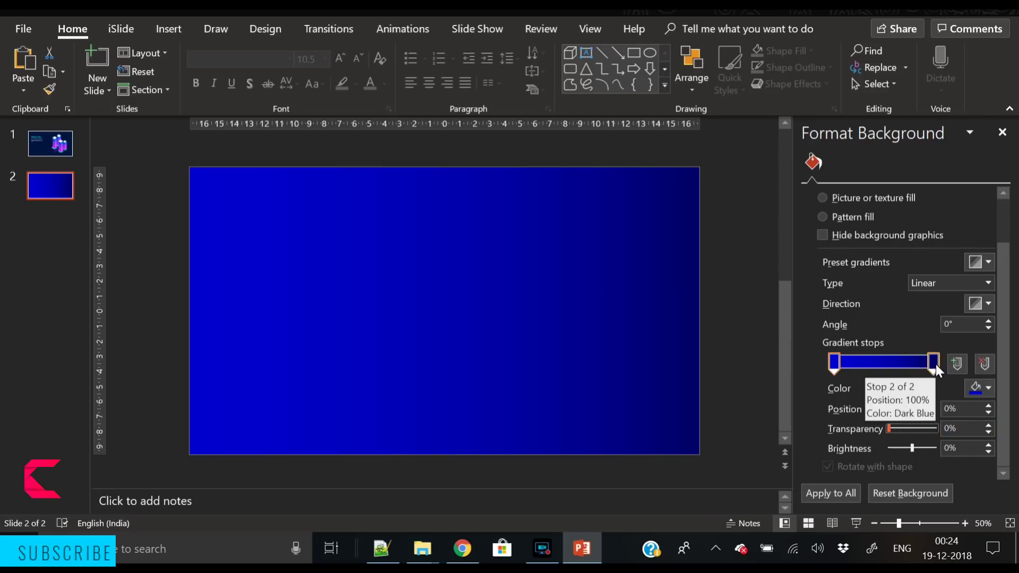
drag(935, 364, 896, 369)
Set the gradient to a 45° diagonal and darken the left stop to blue (0, 0, 204)
click(988, 304)
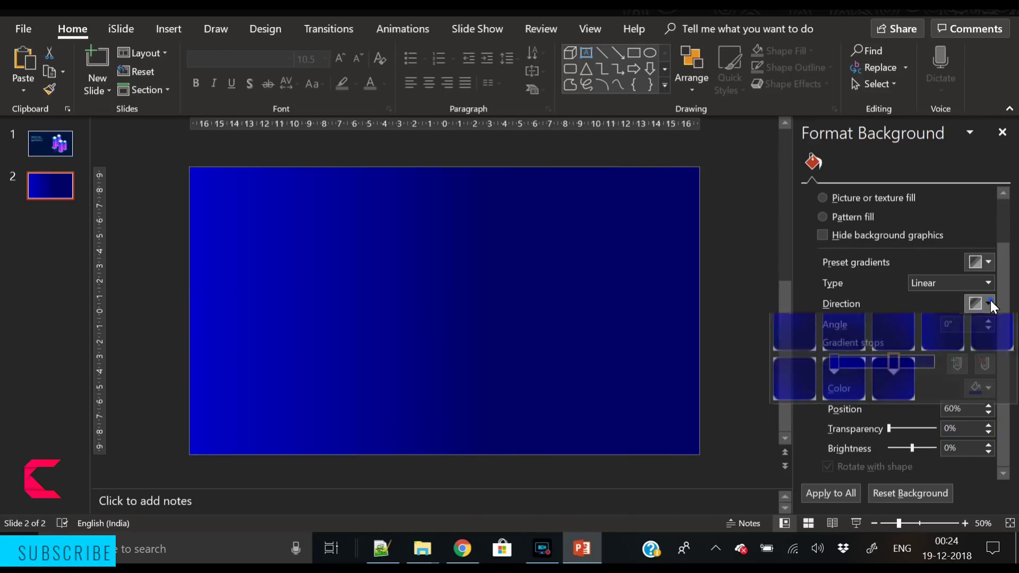
click(800, 348)
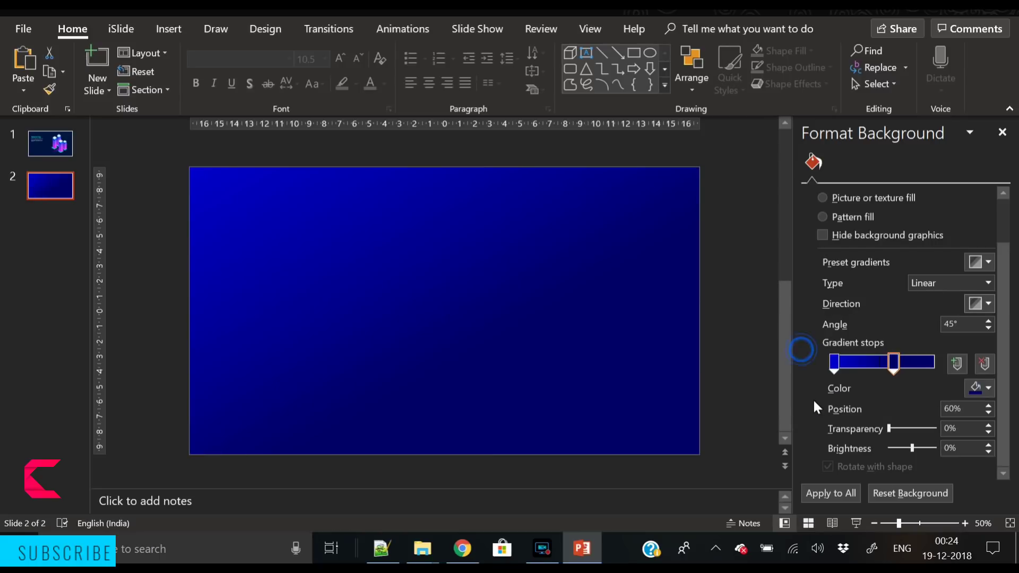
click(835, 366)
click(980, 388)
click(966, 354)
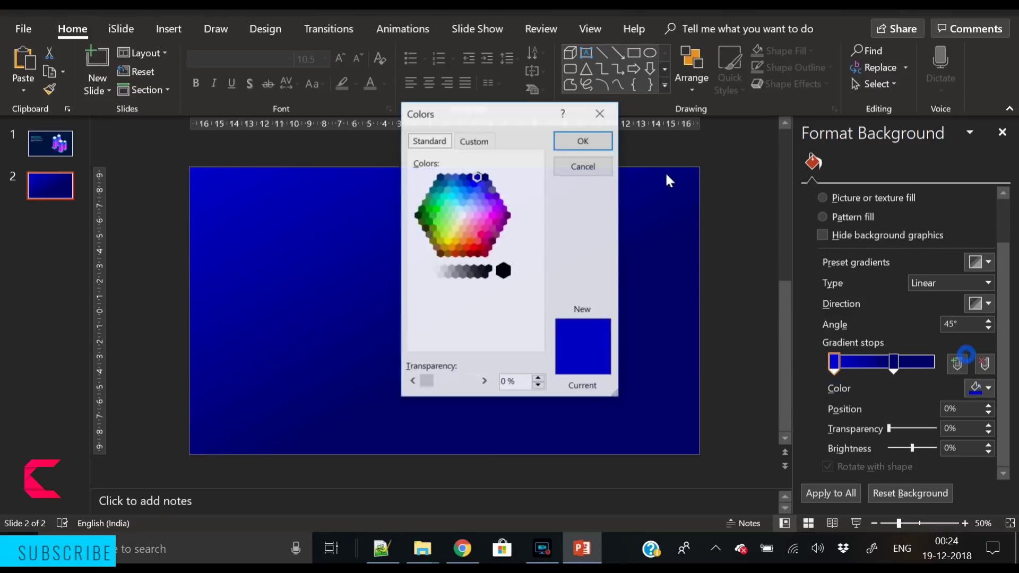
click(476, 142)
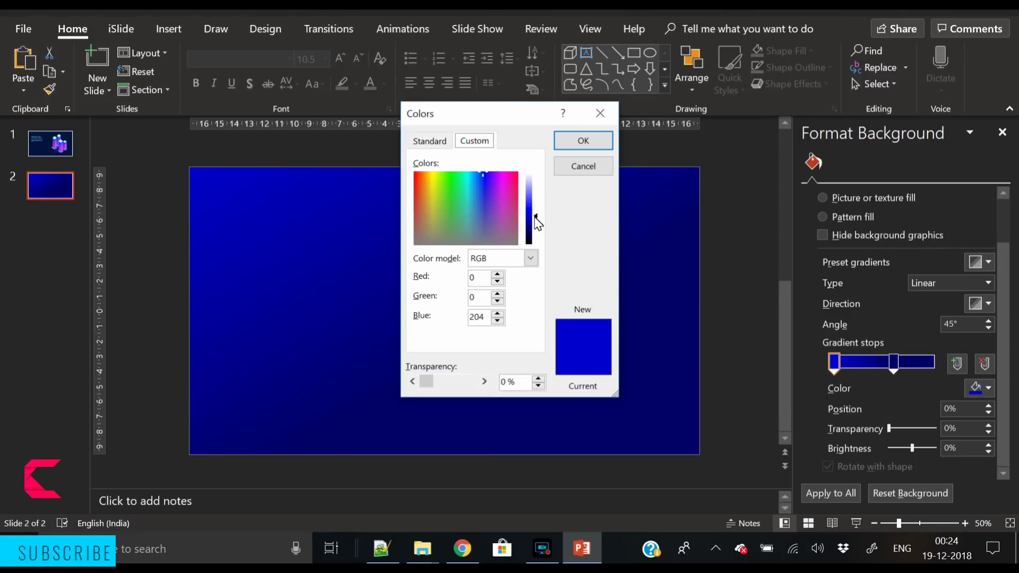
drag(535, 220, 535, 231)
click(596, 141)
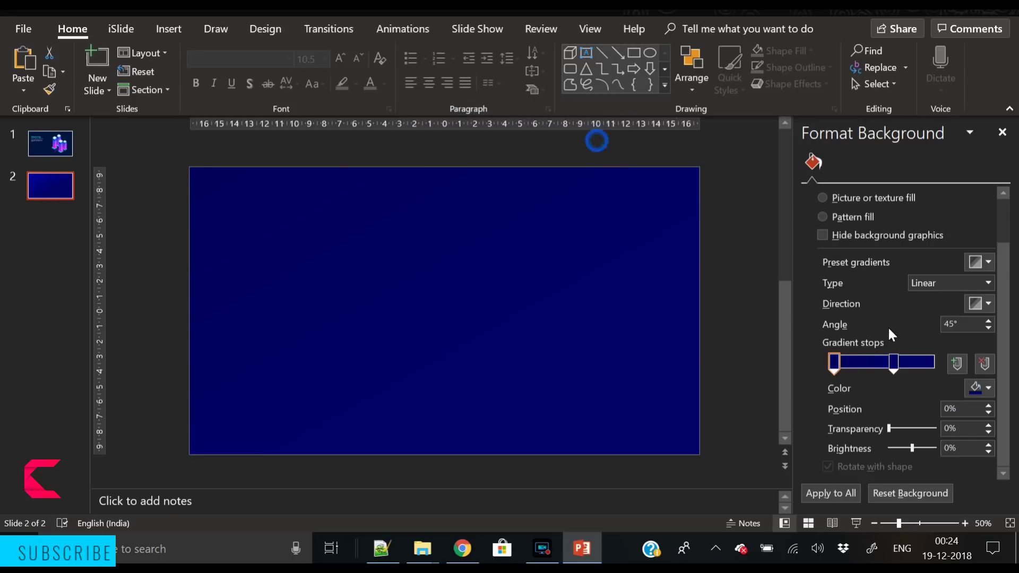
Darken the right gradient stop to near-black navy (0, 0, 34)
click(893, 363)
click(988, 388)
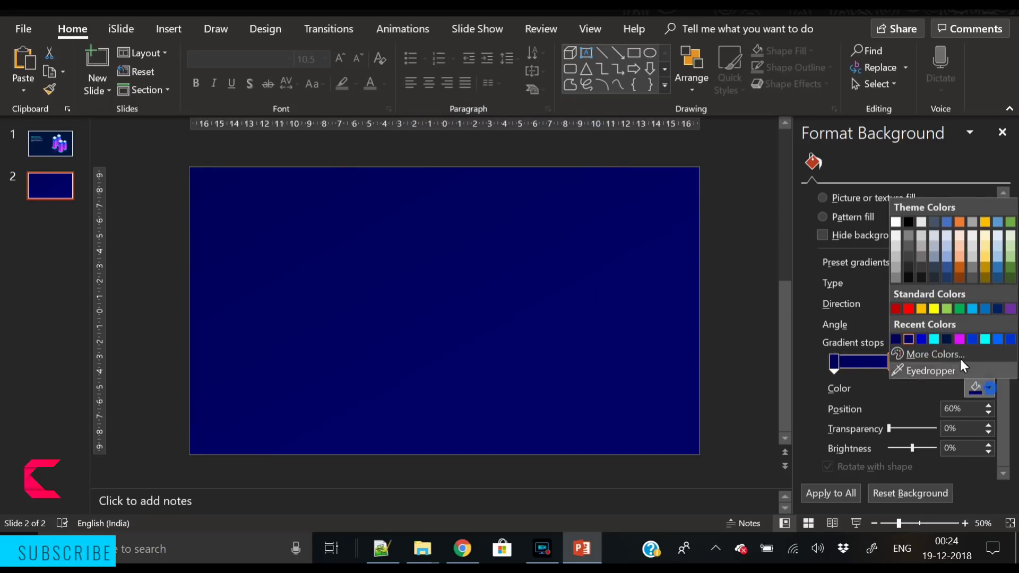
click(960, 354)
click(475, 142)
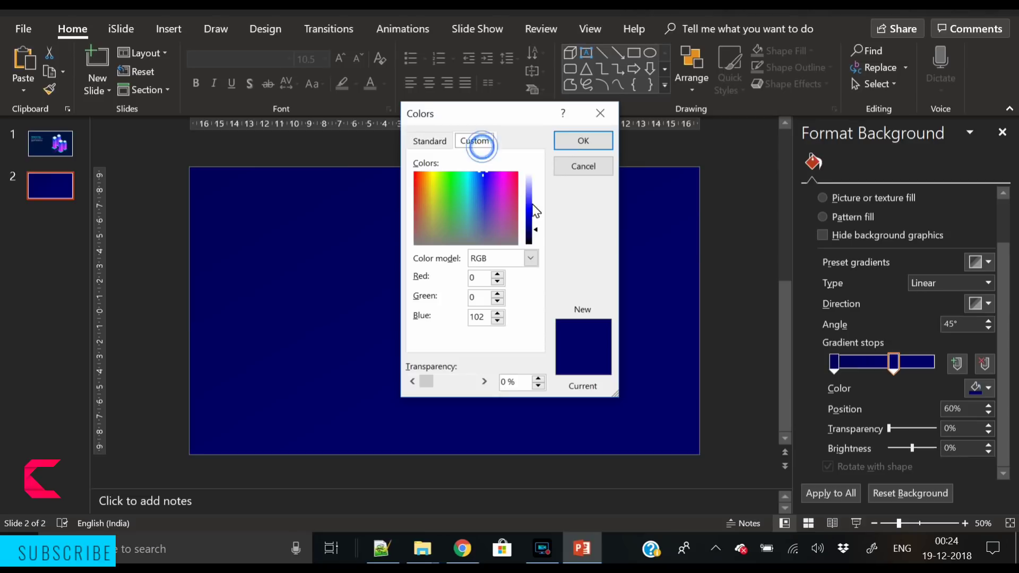
drag(535, 229, 535, 238)
click(600, 140)
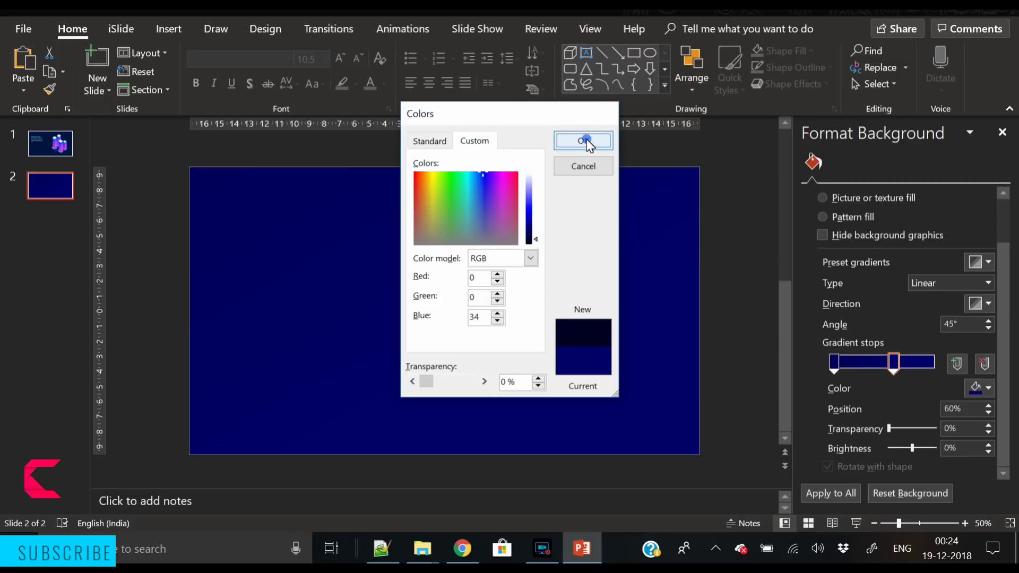
click(717, 379)
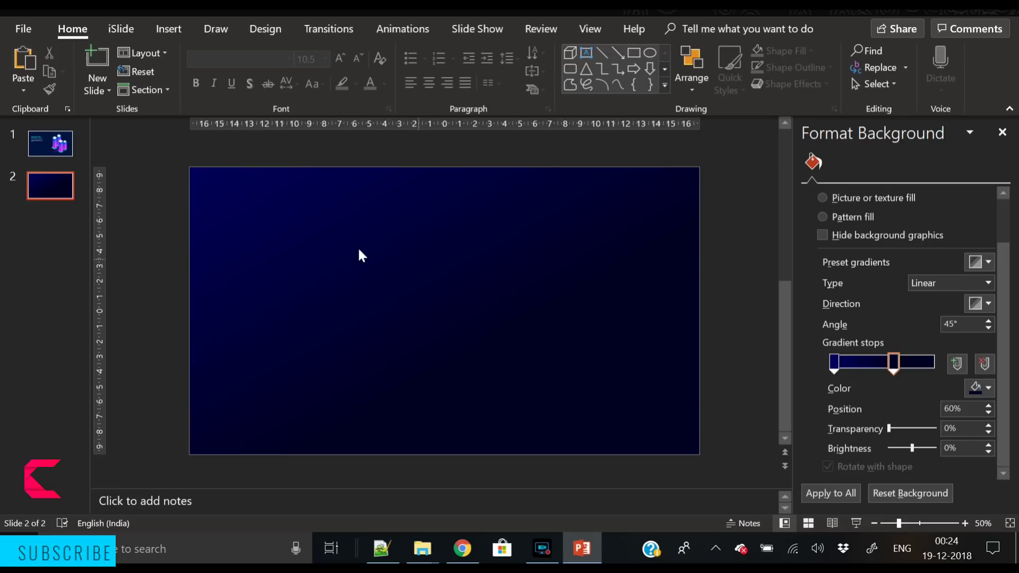
Draw a blue rectangle near the slide centre, sized 3.14 cm wide by 8.89 cm high
click(171, 30)
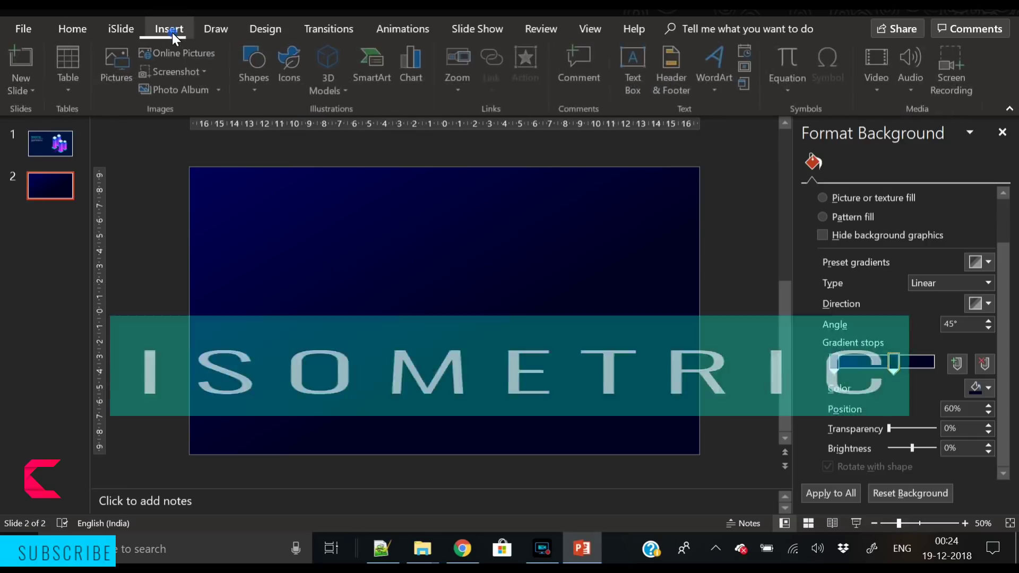
click(257, 96)
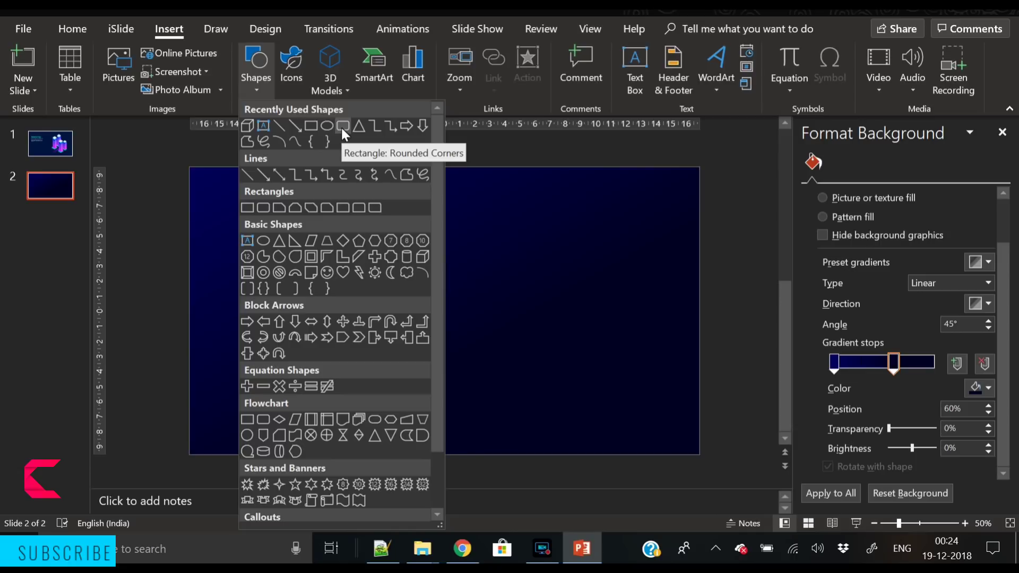
click(312, 126)
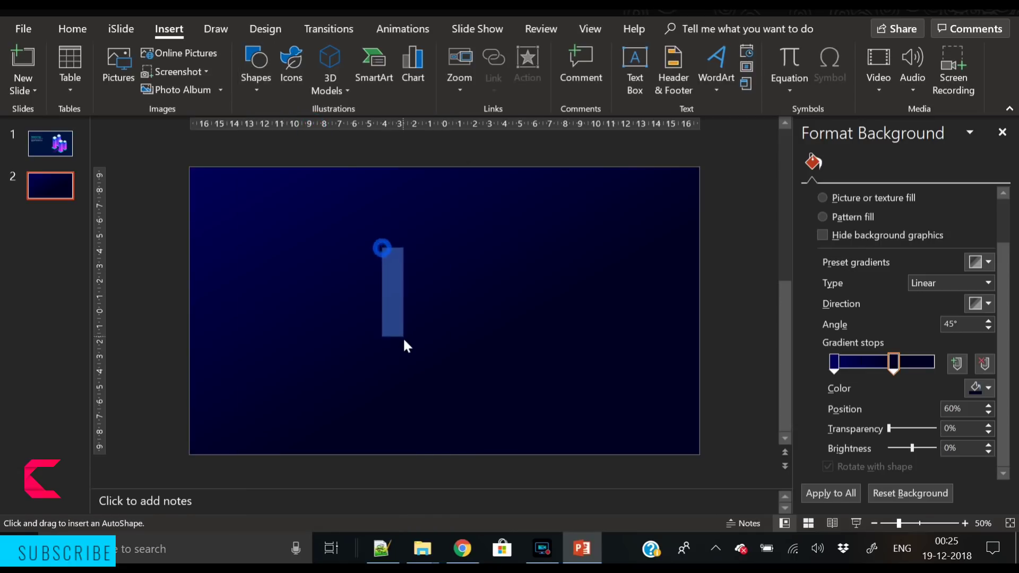
drag(404, 340, 436, 402)
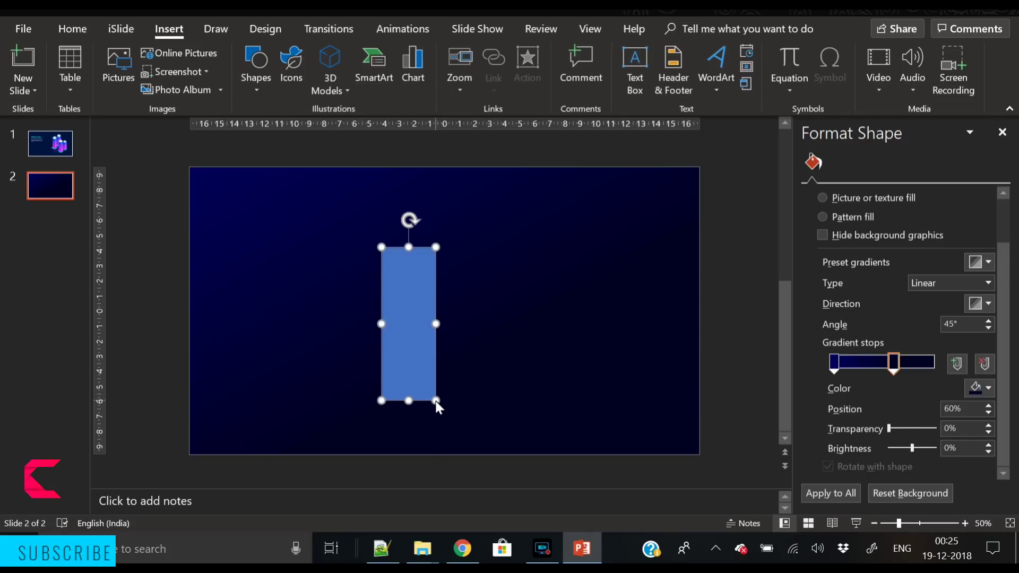
mouse_move(435, 327)
mouse_down()
mouse_move(419, 326)
mouse_move(429, 327)
mouse_up()
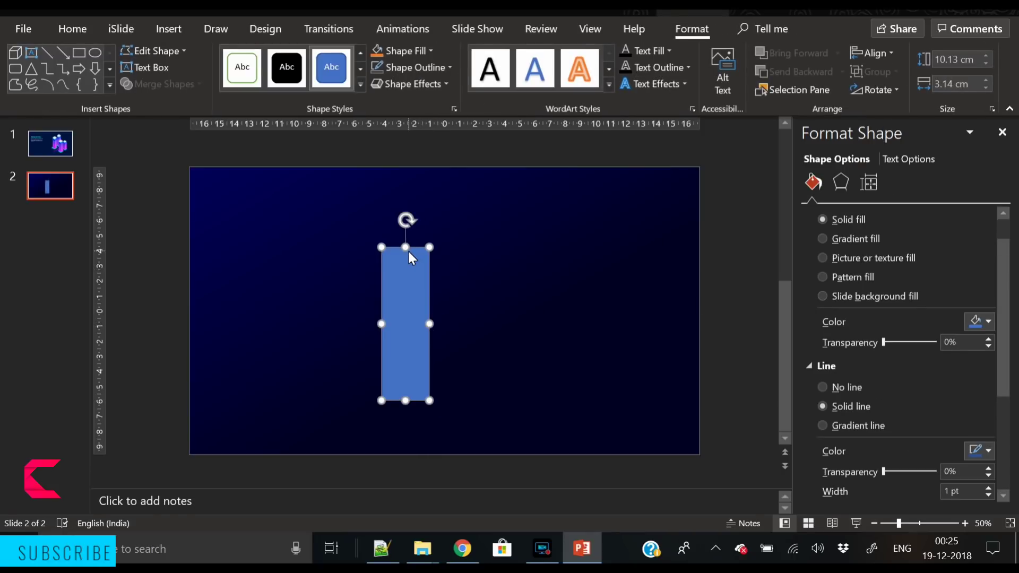
drag(406, 248, 408, 266)
Narrow the rectangle to 2.54 cm and tilt it with a Parallel 3-D Rotation preset
click(837, 185)
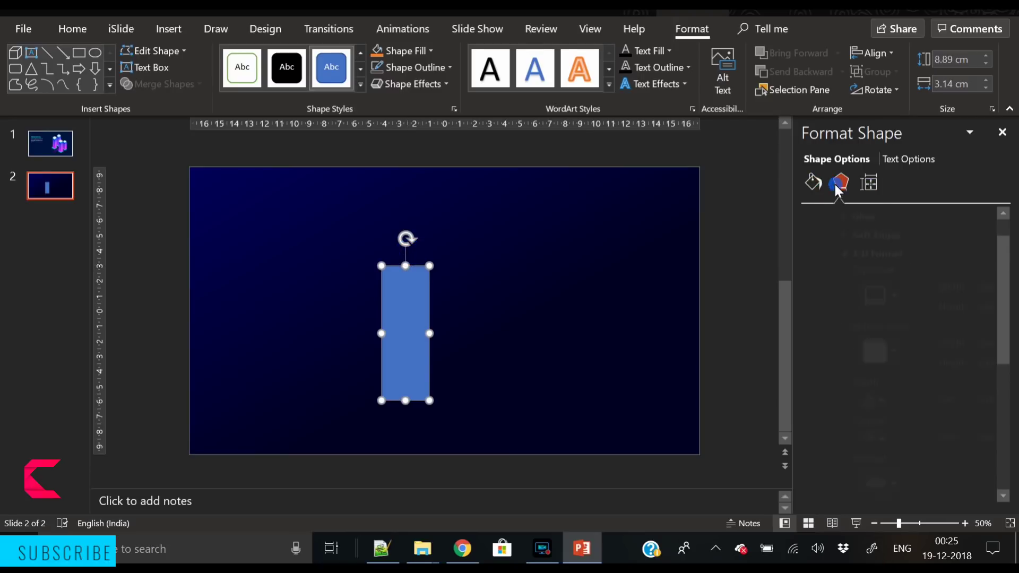
drag(424, 338, 420, 334)
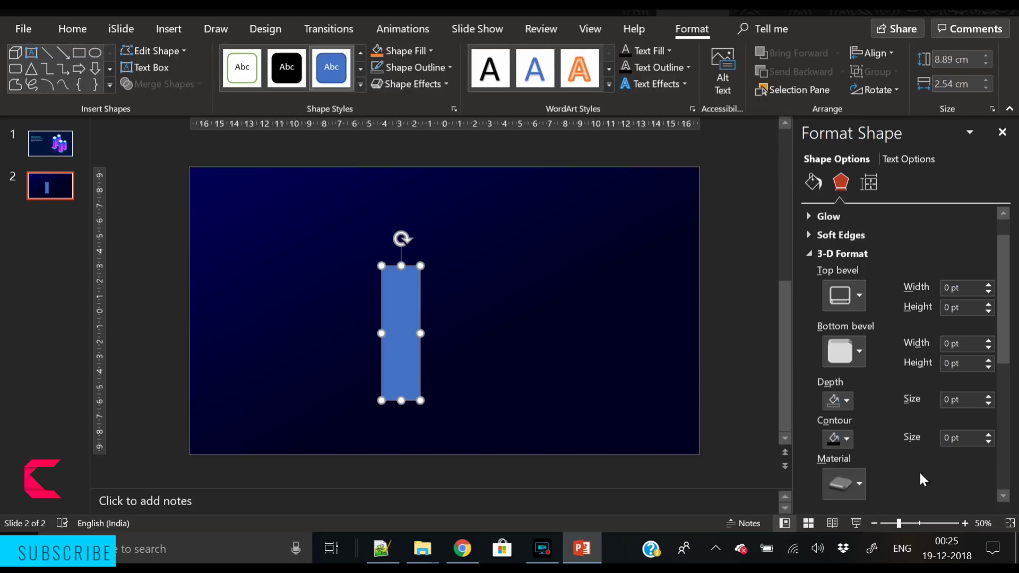
drag(1003, 343, 1004, 467)
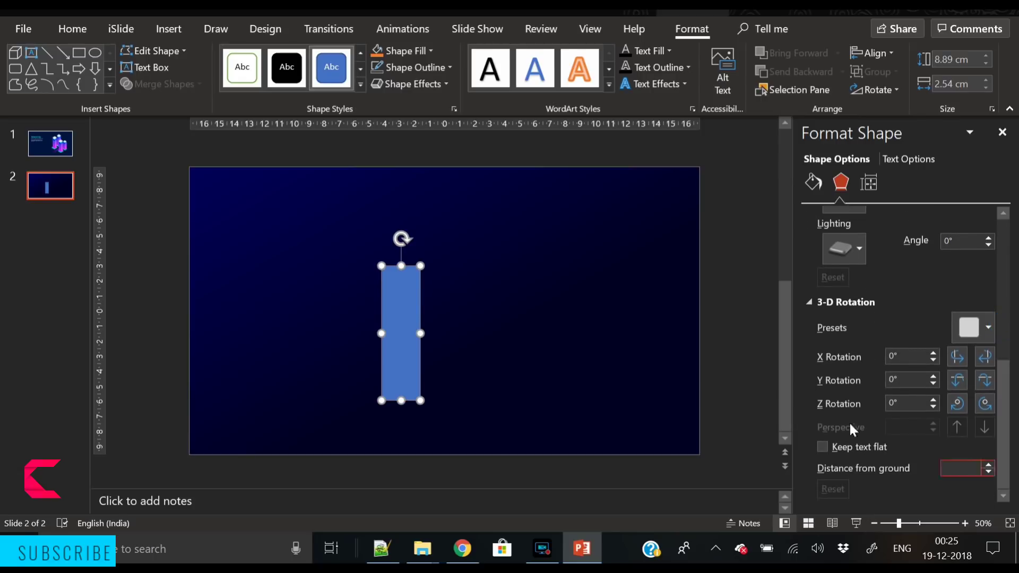
click(969, 335)
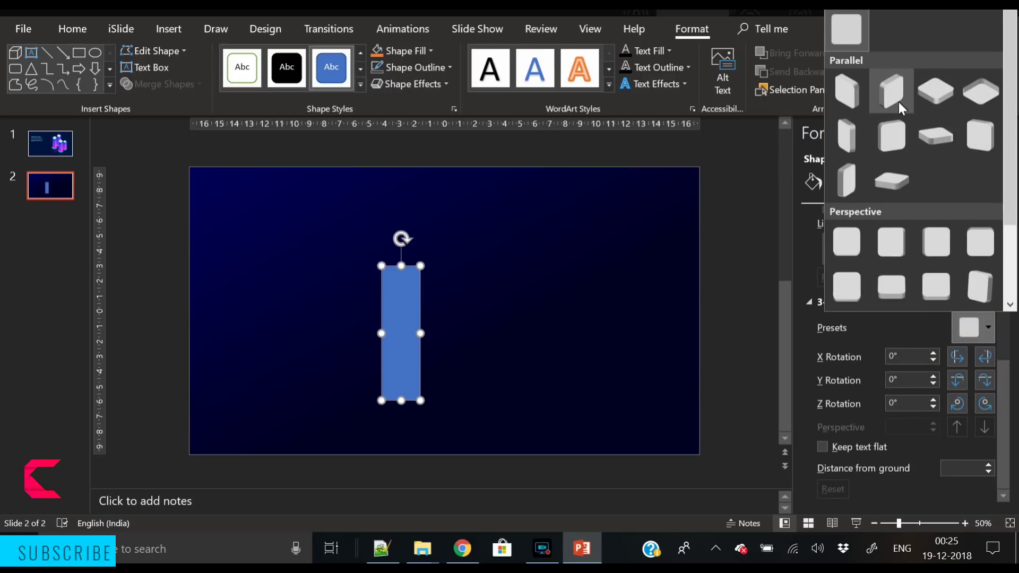
click(855, 96)
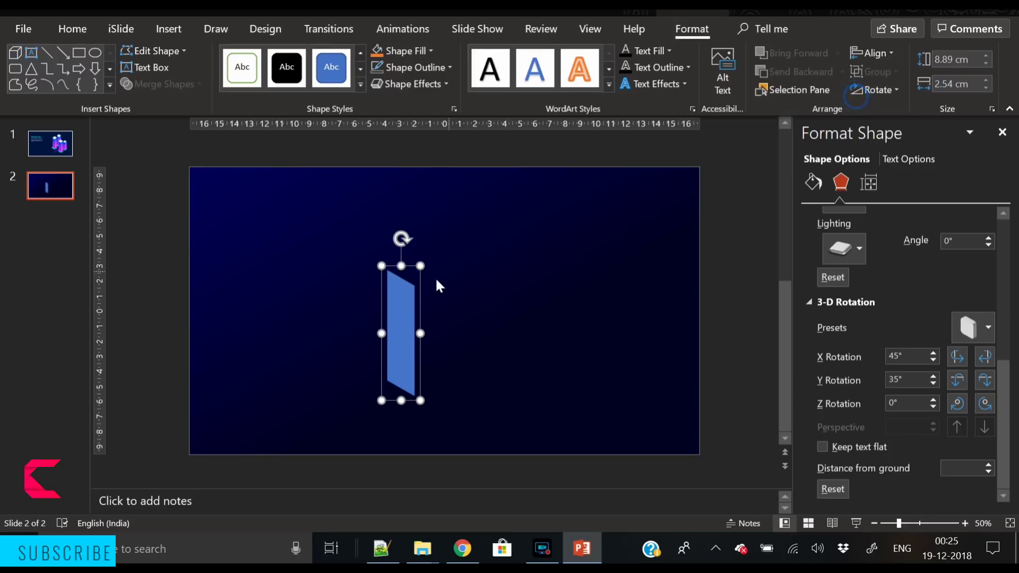
drag(406, 302, 470, 320)
Paste a copy, give it the mirrored rotation (X 315°, Y 35°), and join it into a chevron
key(ctrl+v)
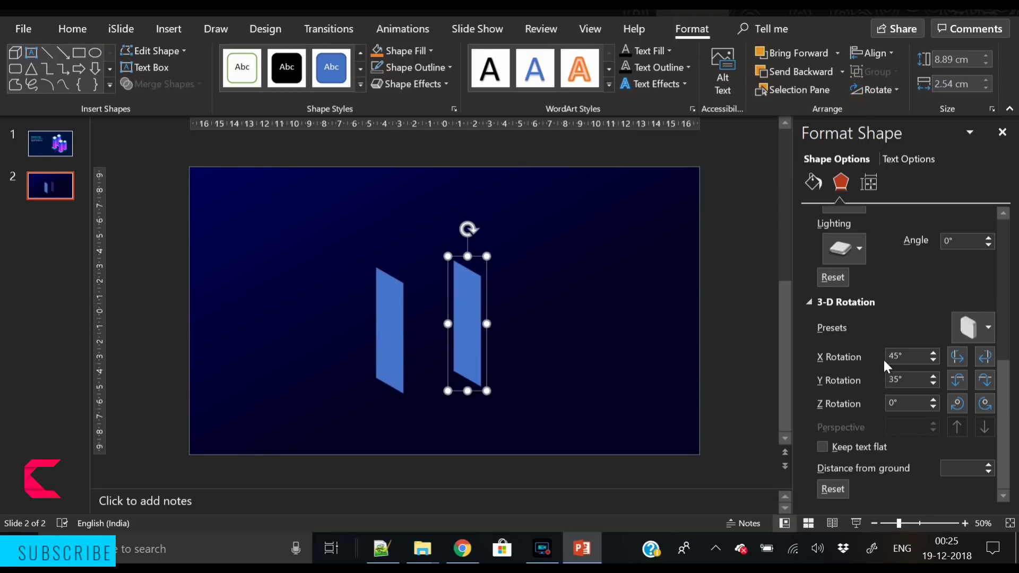
click(963, 329)
click(882, 98)
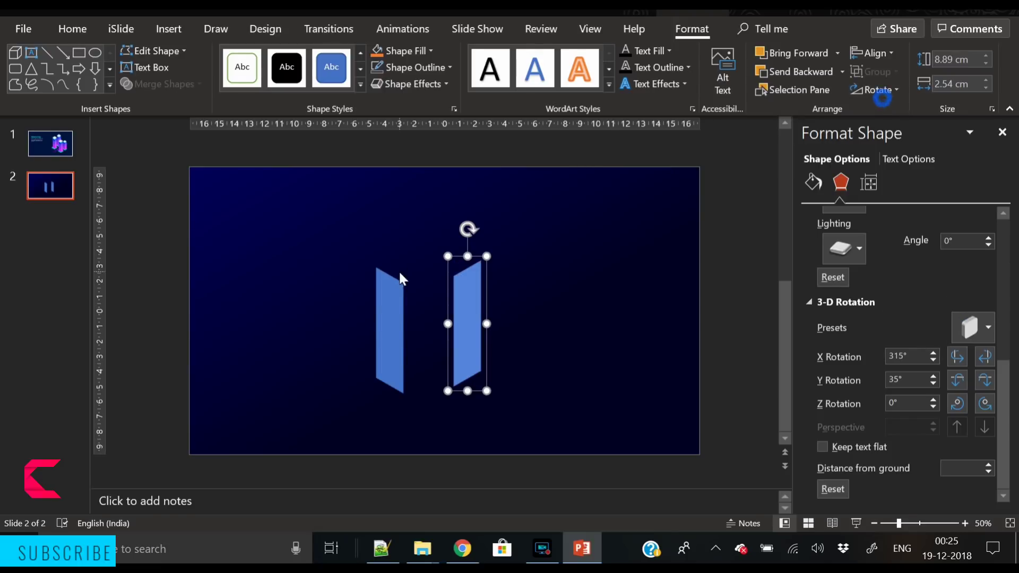
drag(467, 334, 416, 336)
Draw a square rectangle to the right of the column
click(366, 249)
click(262, 82)
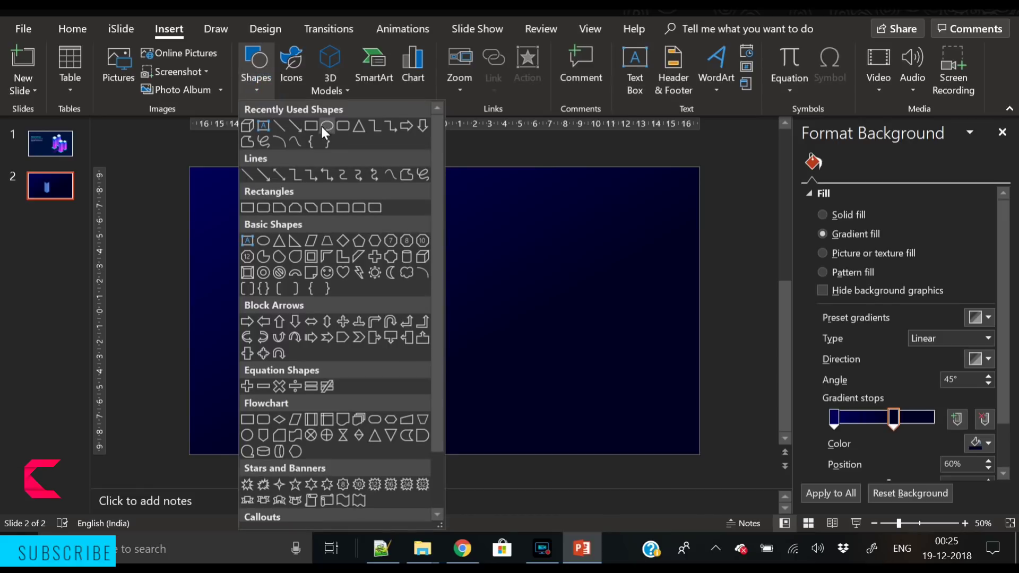
click(321, 126)
mouse_move(483, 257)
mouse_down()
mouse_move(546, 323)
mouse_move(537, 311)
mouse_up()
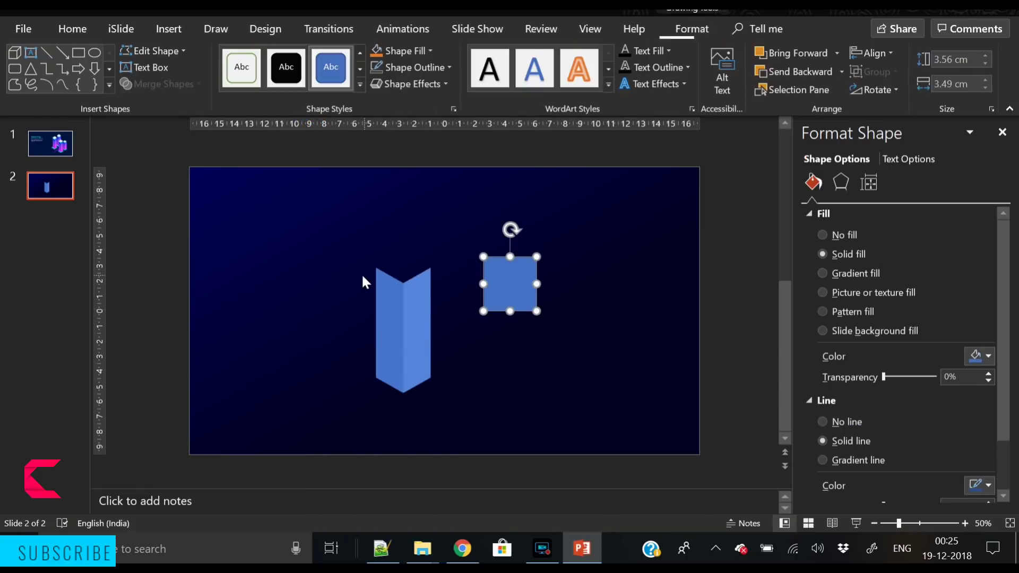
click(578, 348)
click(510, 278)
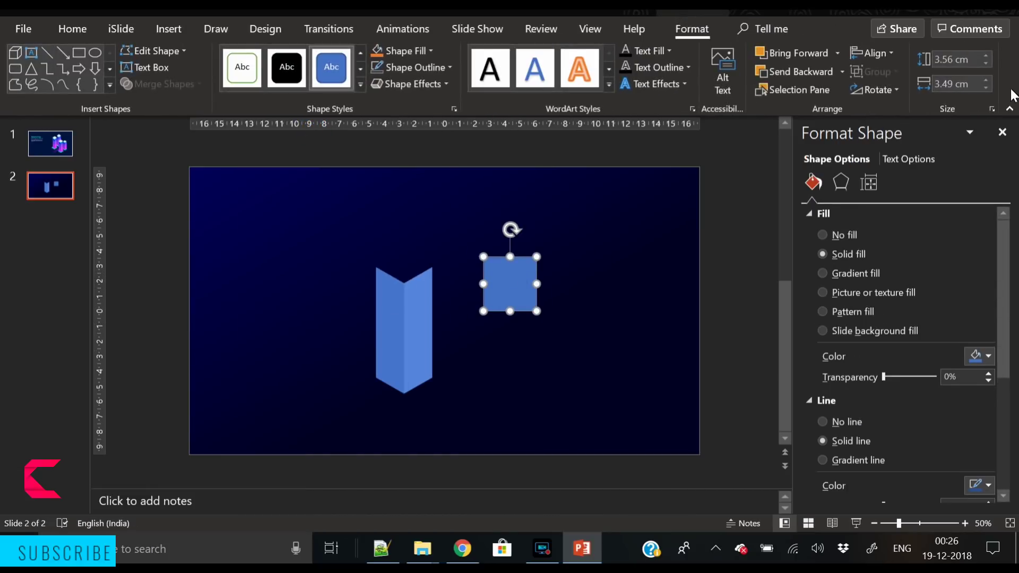
Set the square's width and height to 2.6 cm
click(988, 88)
click(988, 89)
click(987, 89)
click(987, 88)
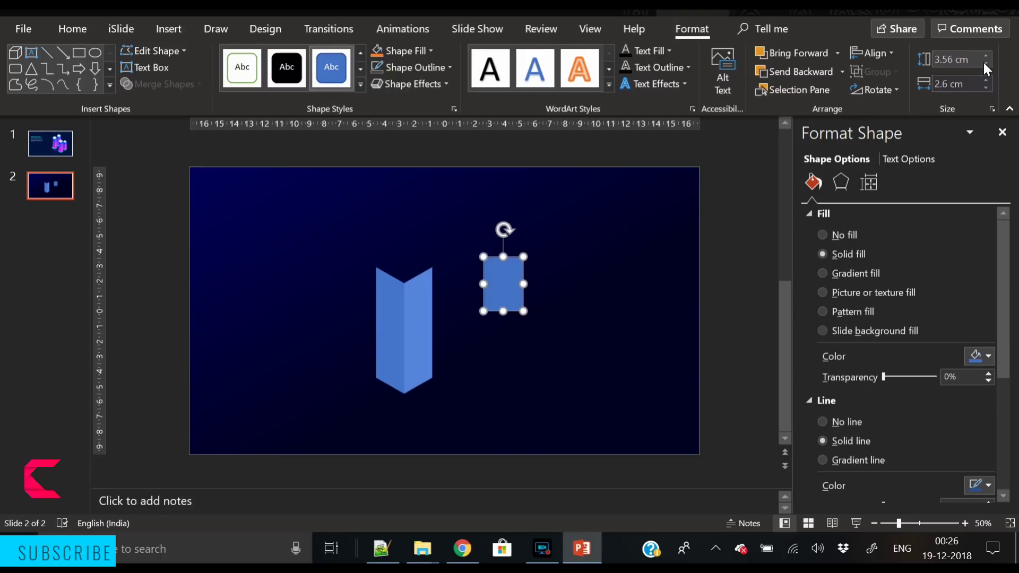
click(985, 64)
click(985, 64)
click(985, 63)
click(985, 64)
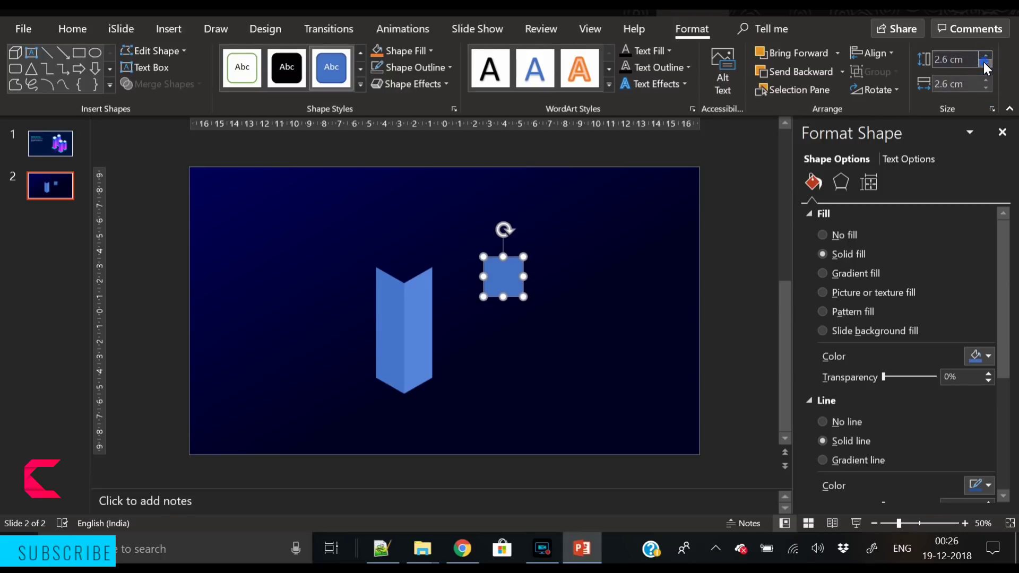
Remove the square's outline, tilt it into a Parallel 3-D diamond, and place it atop the column
click(409, 83)
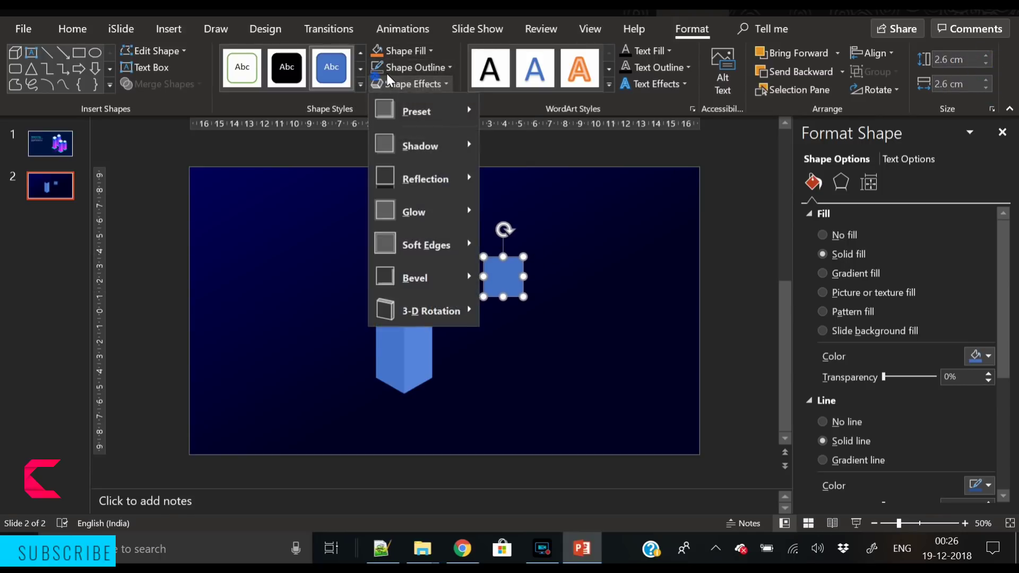
click(381, 66)
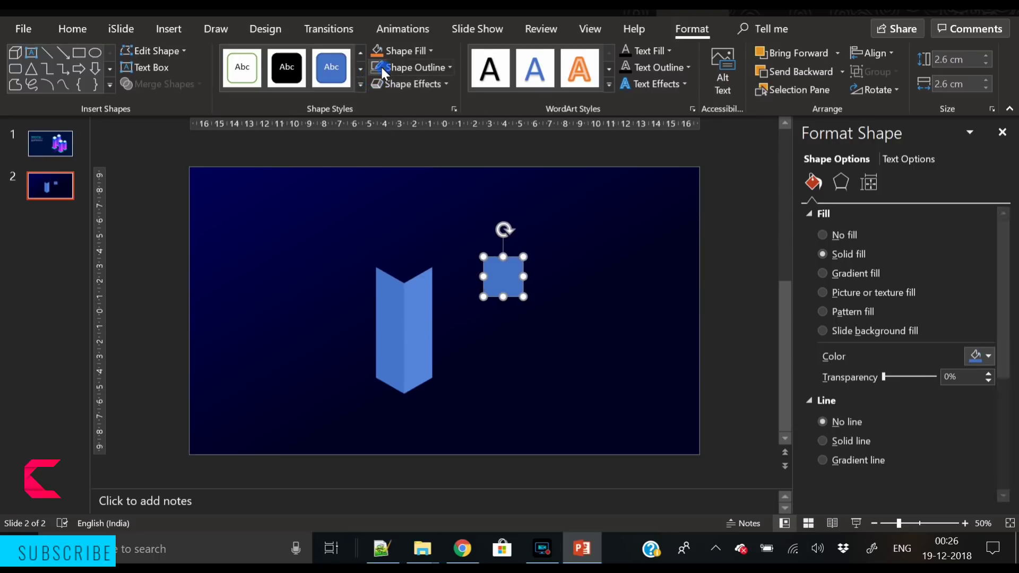
click(855, 180)
scroll(970, 337, down, 10)
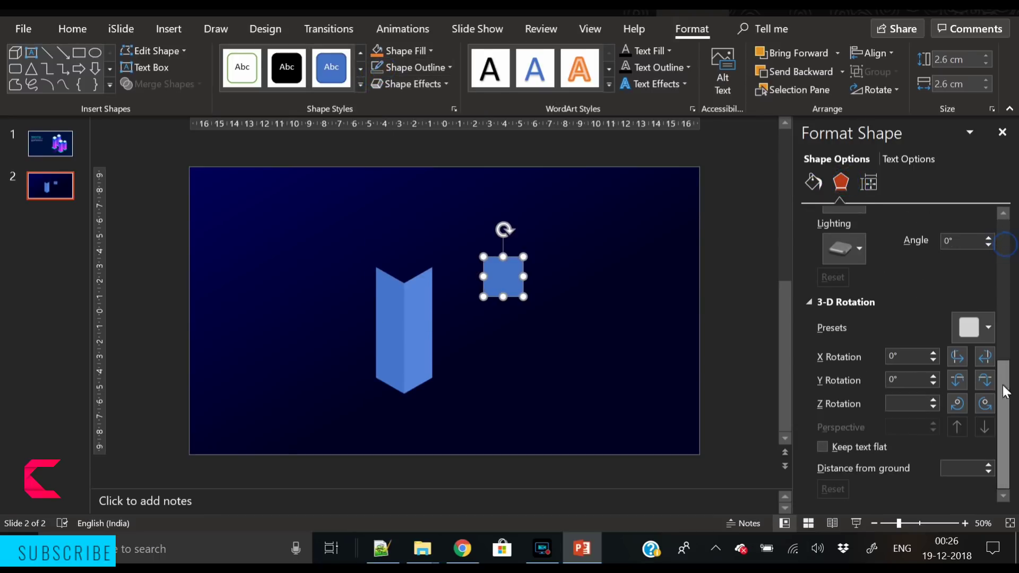
click(970, 337)
click(934, 94)
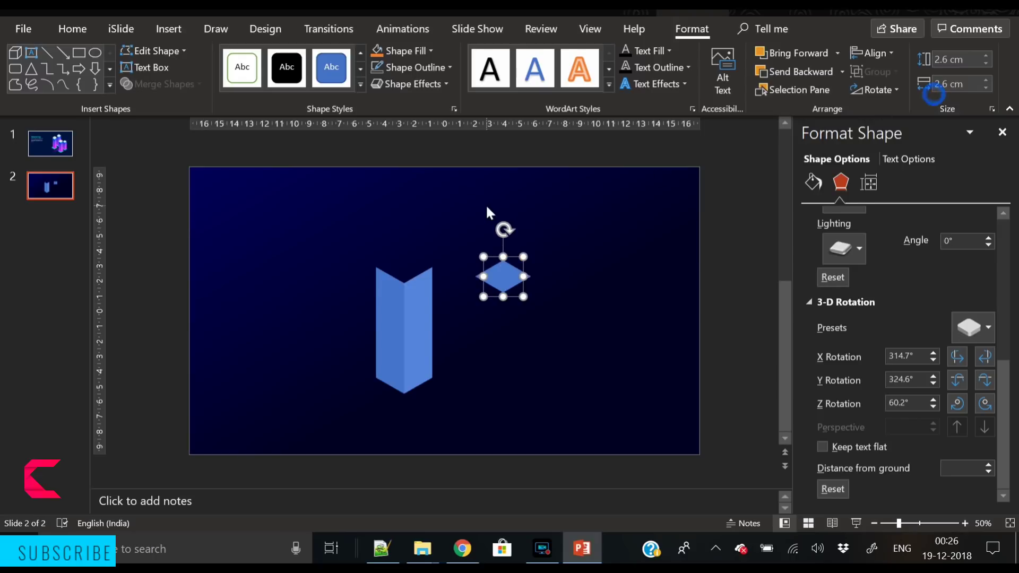
drag(506, 276, 406, 273)
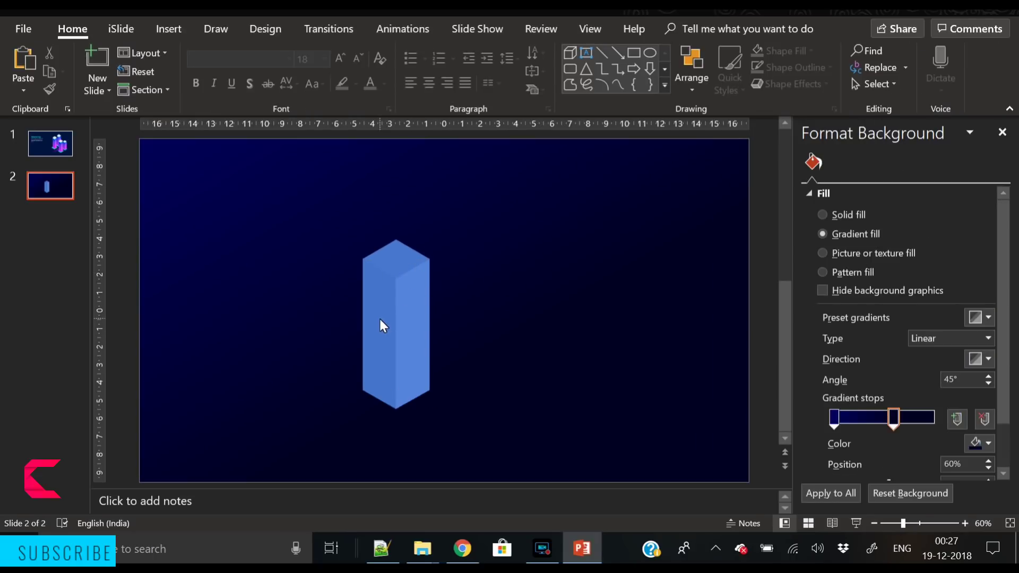
Duplicate the top diamond, fill the copy white, and move it under the column's foot
click(392, 265)
key(ctrl+v)
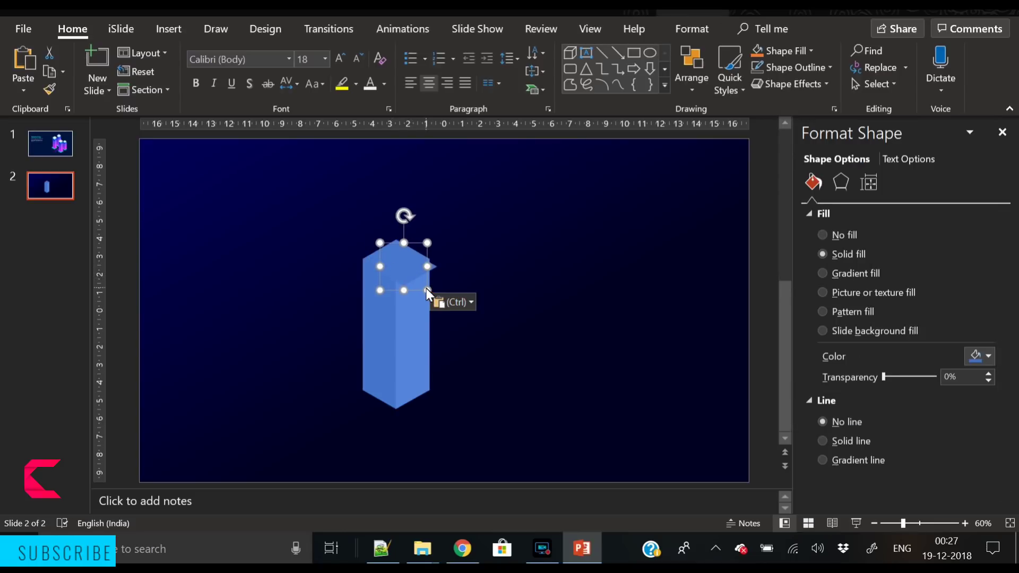
key(ctrl+z)
key(ctrl+z)
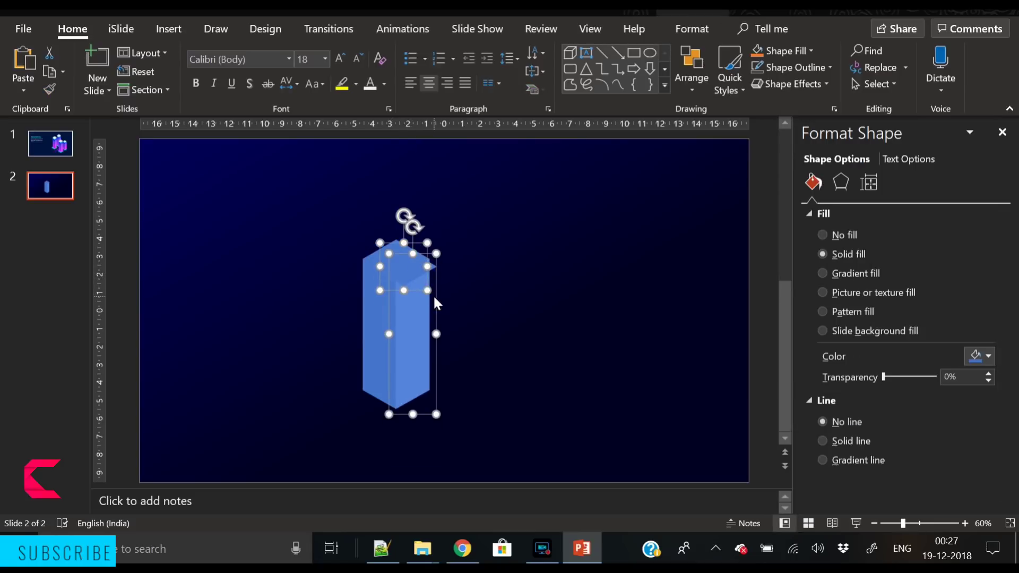
click(506, 298)
key(ctrl+z)
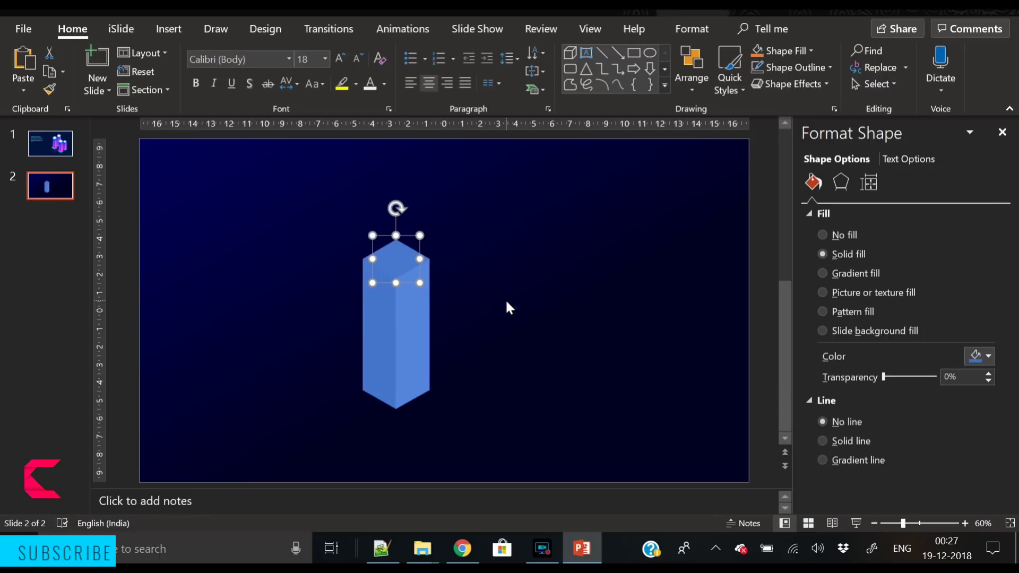
key(ctrl+v)
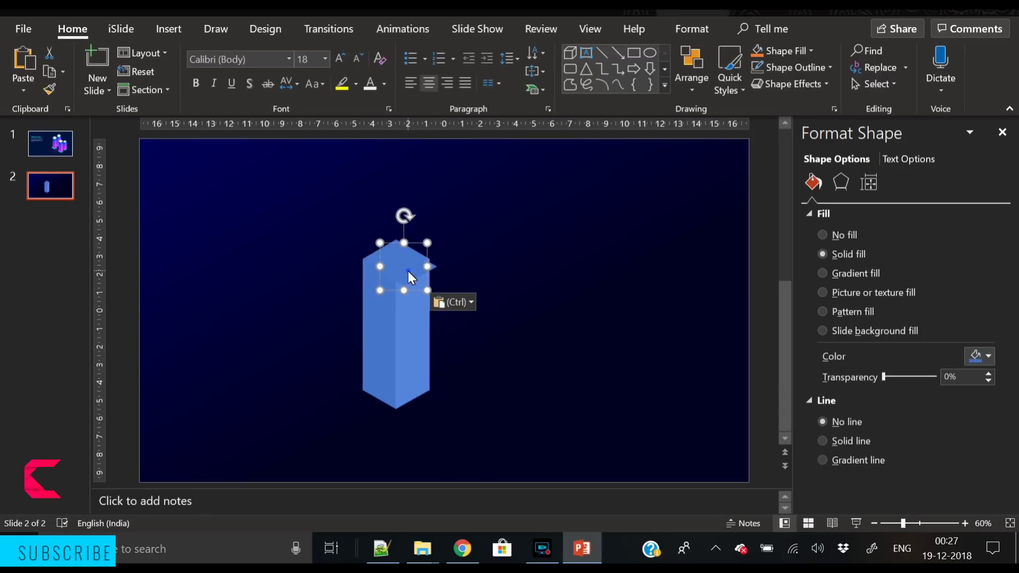
drag(408, 270, 523, 370)
click(988, 356)
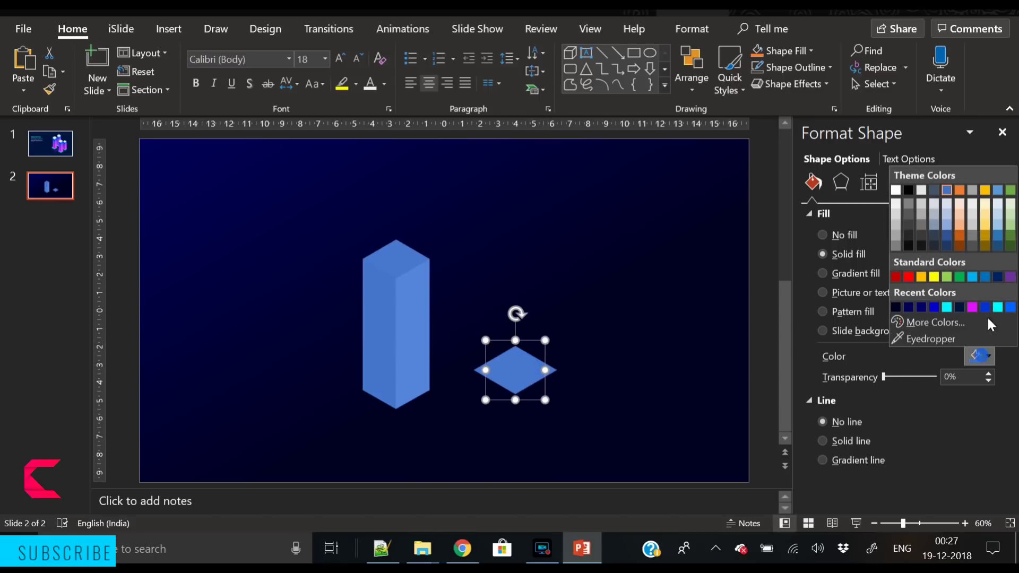
click(895, 189)
mouse_move(512, 370)
mouse_down()
mouse_move(386, 419)
mouse_move(393, 405)
mouse_up()
Send the white diamond to the back and give it 8.5 pt 3-D depth
right_click(393, 404)
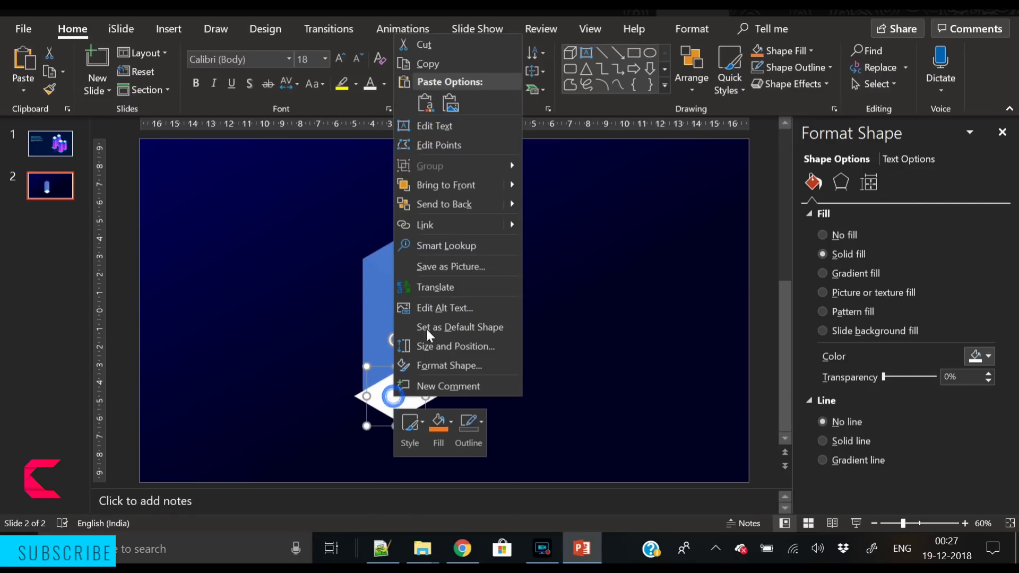
click(449, 207)
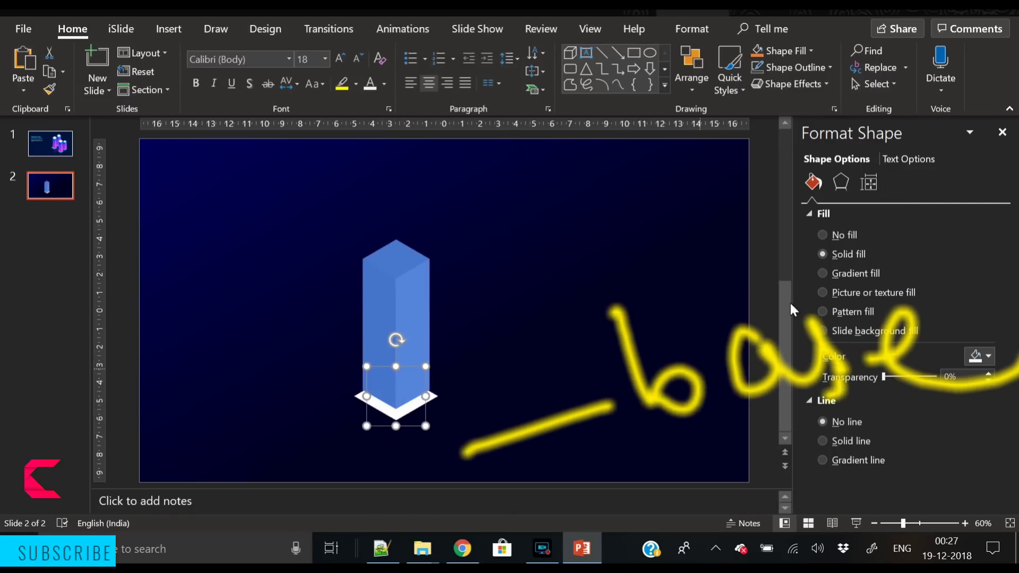
click(841, 182)
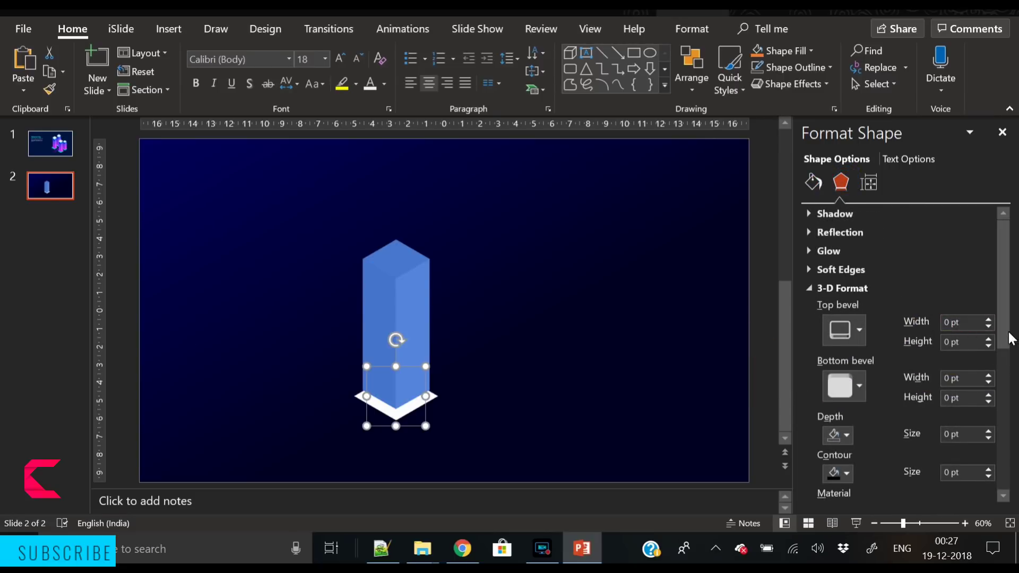
drag(1011, 339, 1010, 395)
click(988, 303)
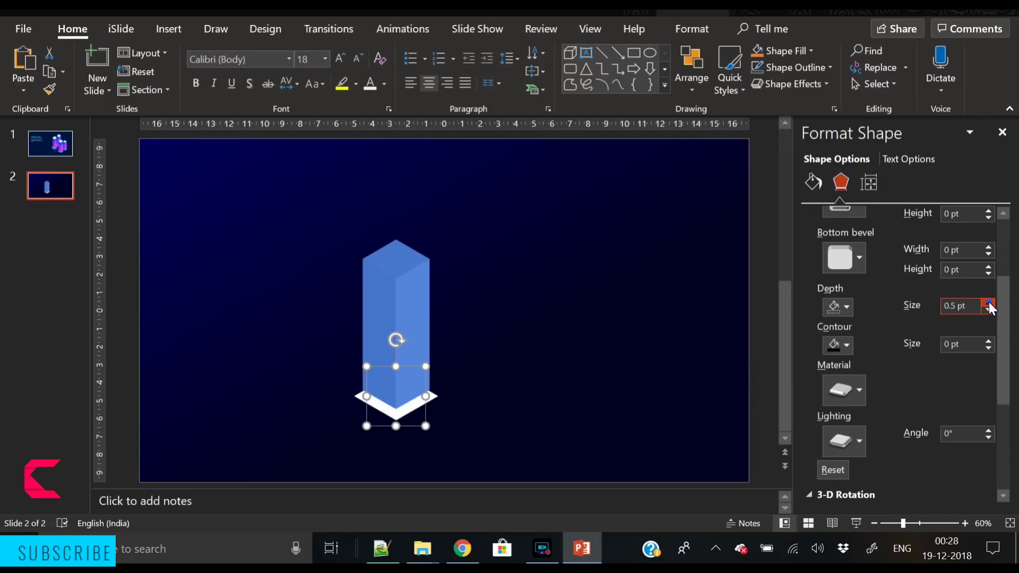
drag(989, 303, 989, 305)
click(599, 374)
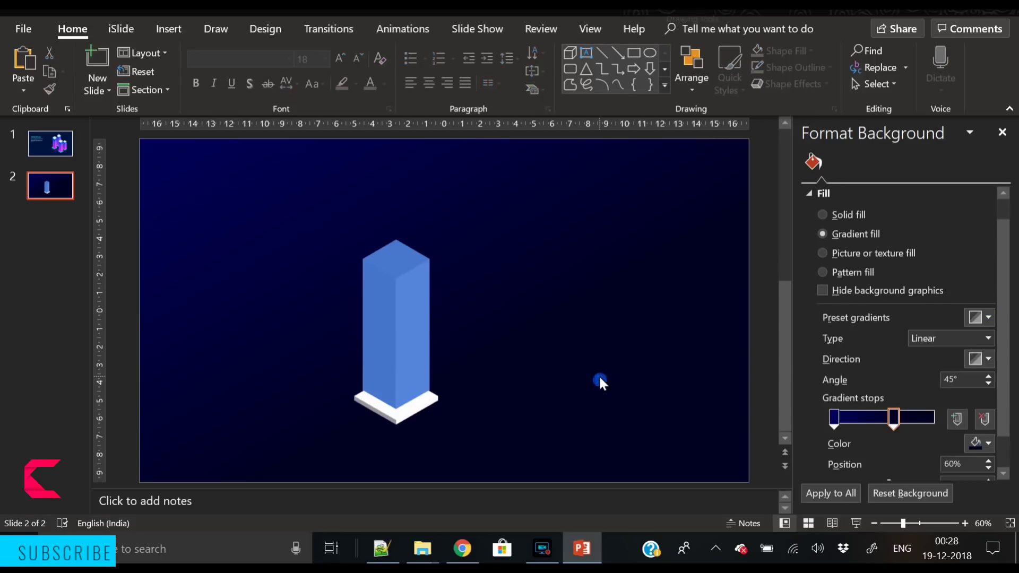
click(416, 413)
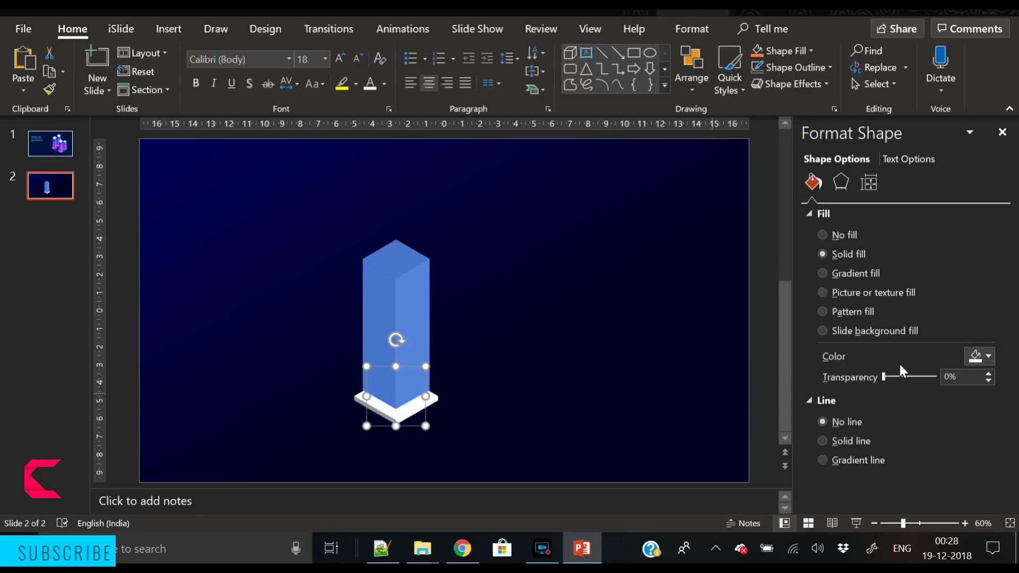
Apply a Neutral lighting preset to the white base
click(835, 185)
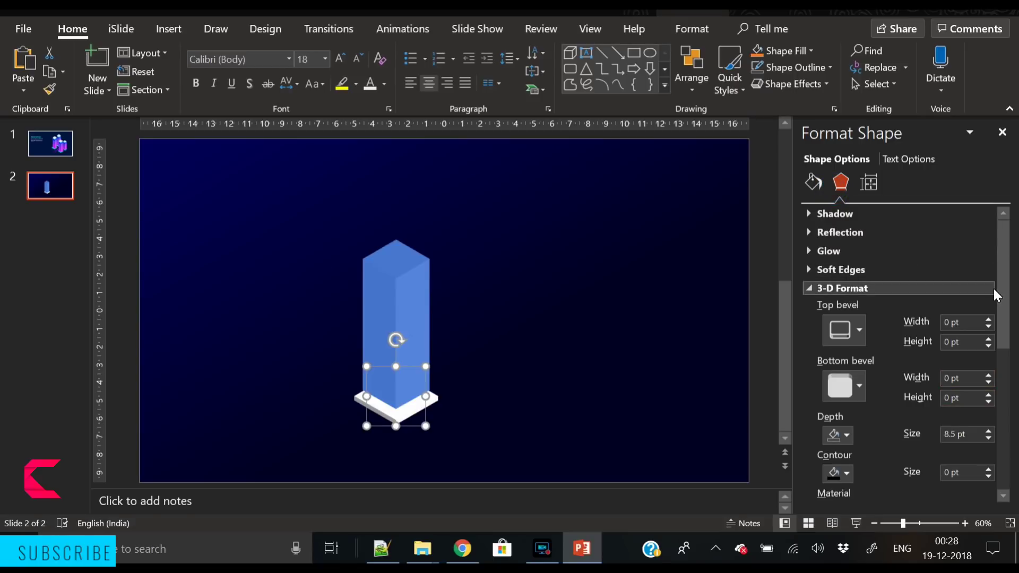
drag(998, 290, 1002, 386)
click(829, 368)
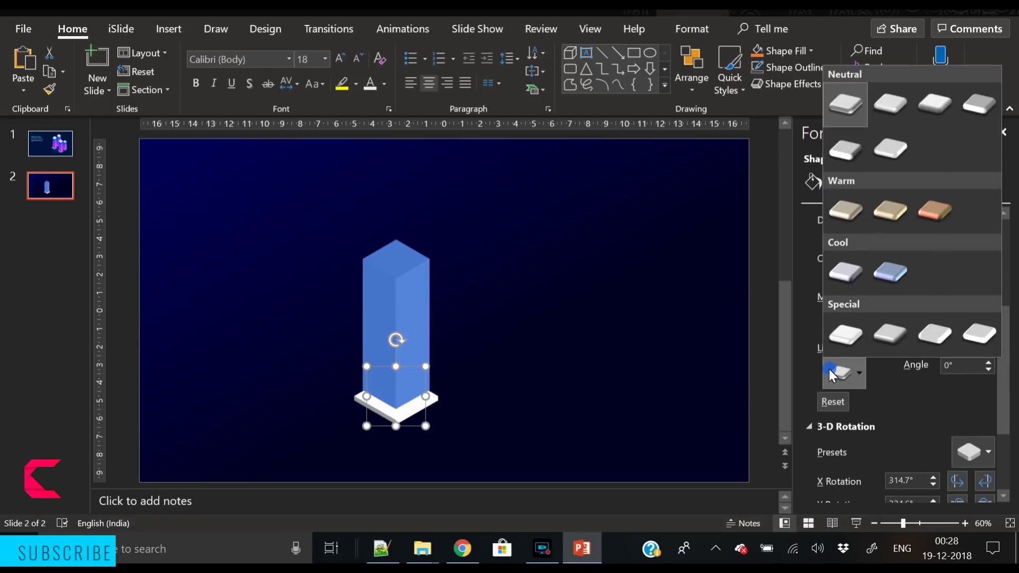
click(938, 110)
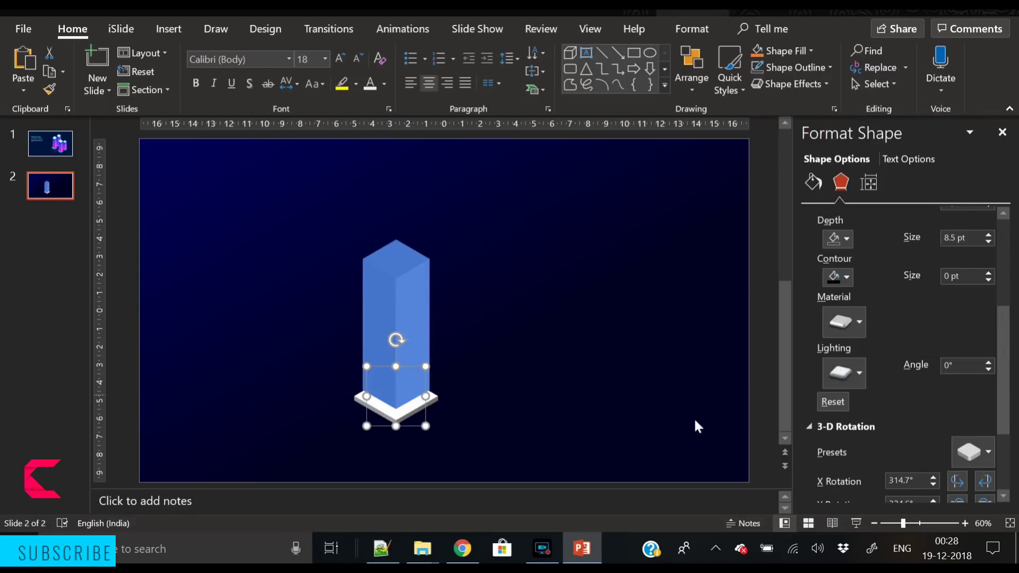
click(587, 393)
click(393, 418)
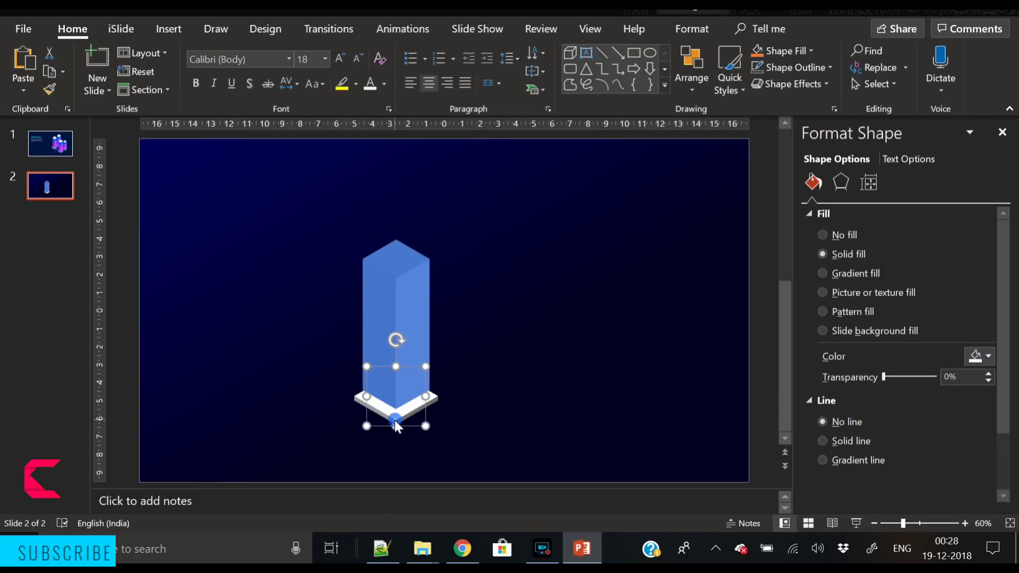
Switch the base's lighting to the fourth Neutral preset
click(840, 183)
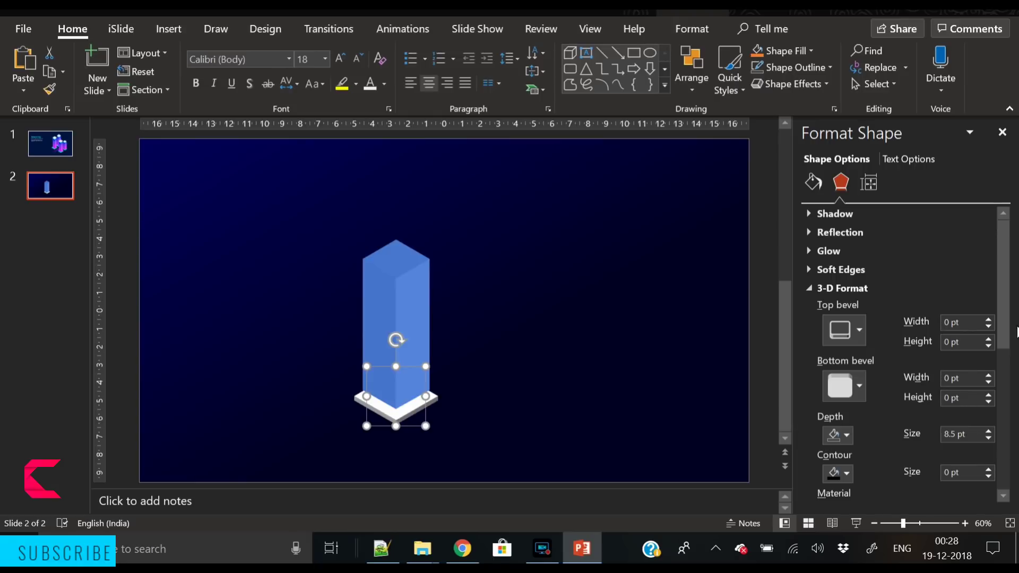
drag(1012, 331, 1000, 423)
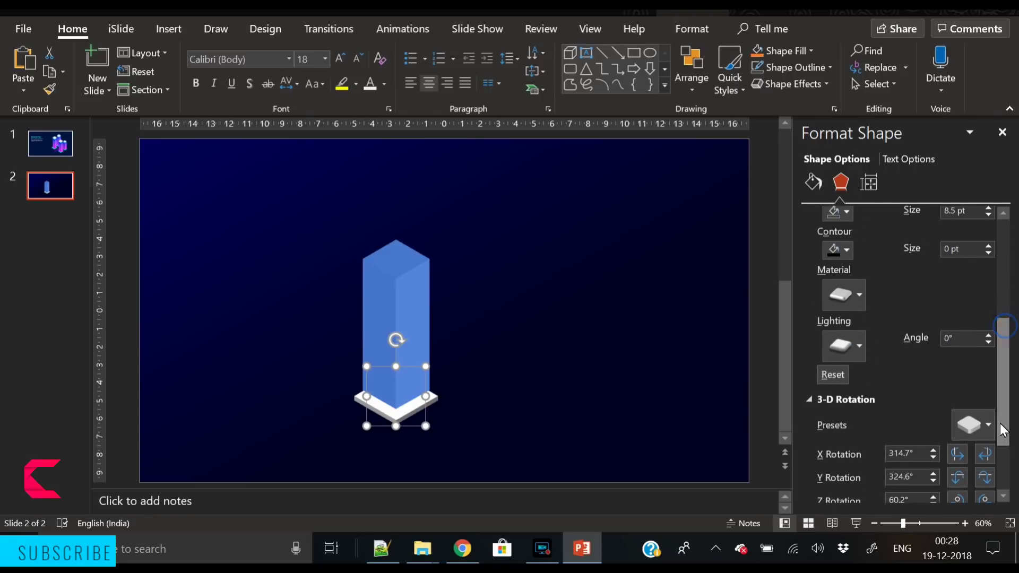
click(851, 346)
click(984, 77)
drag(998, 376, 1003, 280)
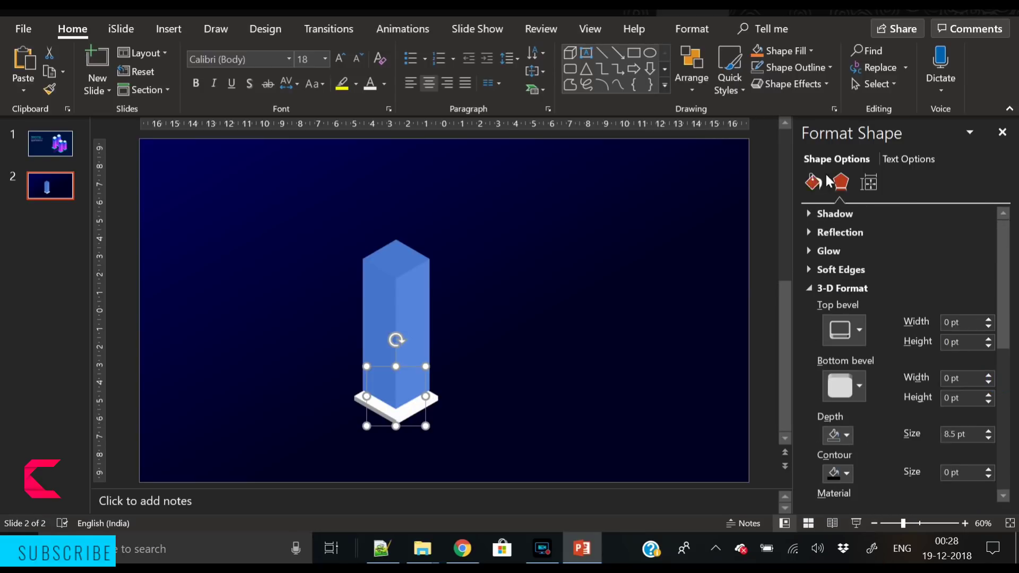
click(821, 187)
click(484, 340)
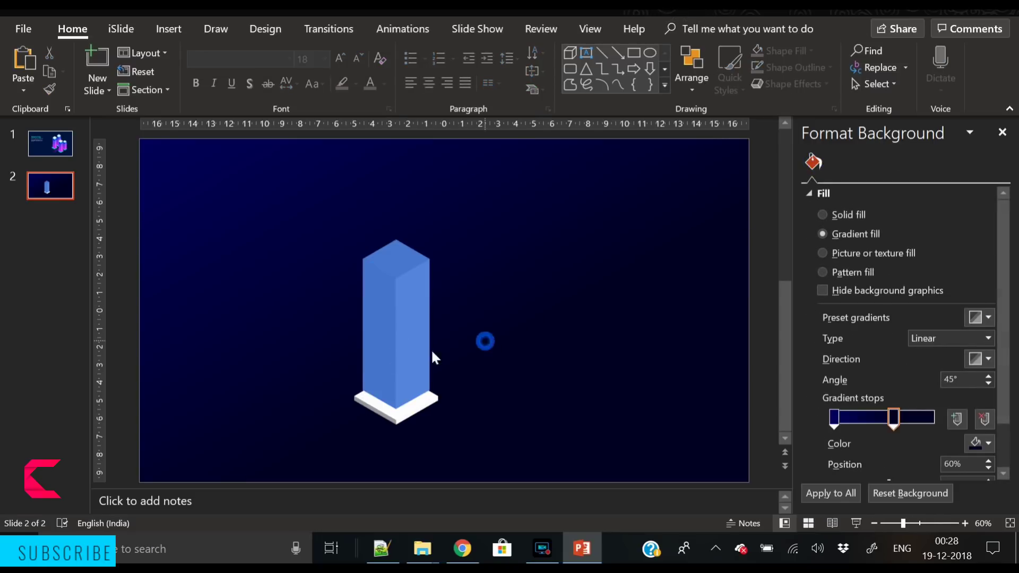
Give the column's front face a gradient fill with a purple stop
click(388, 315)
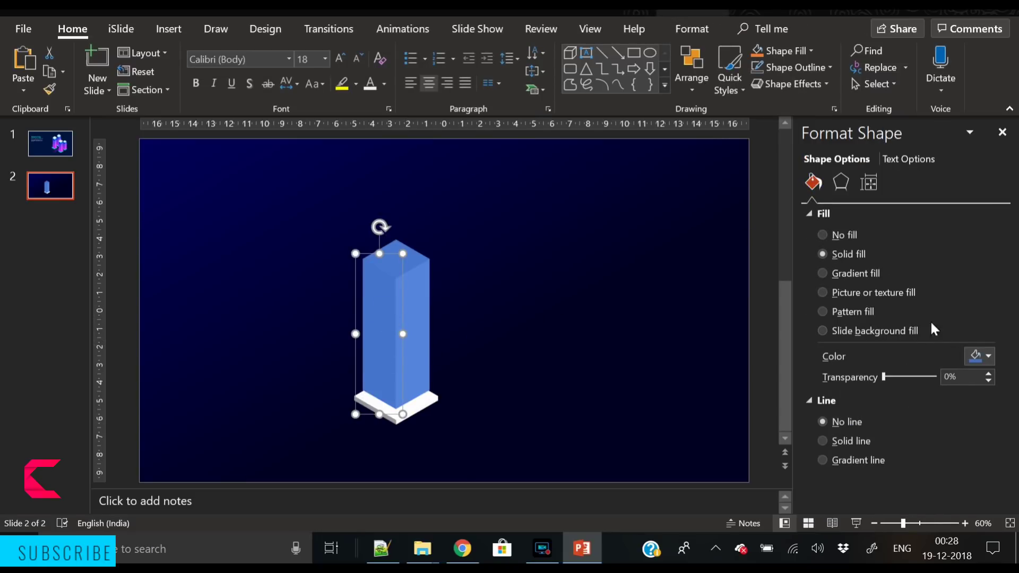
click(866, 271)
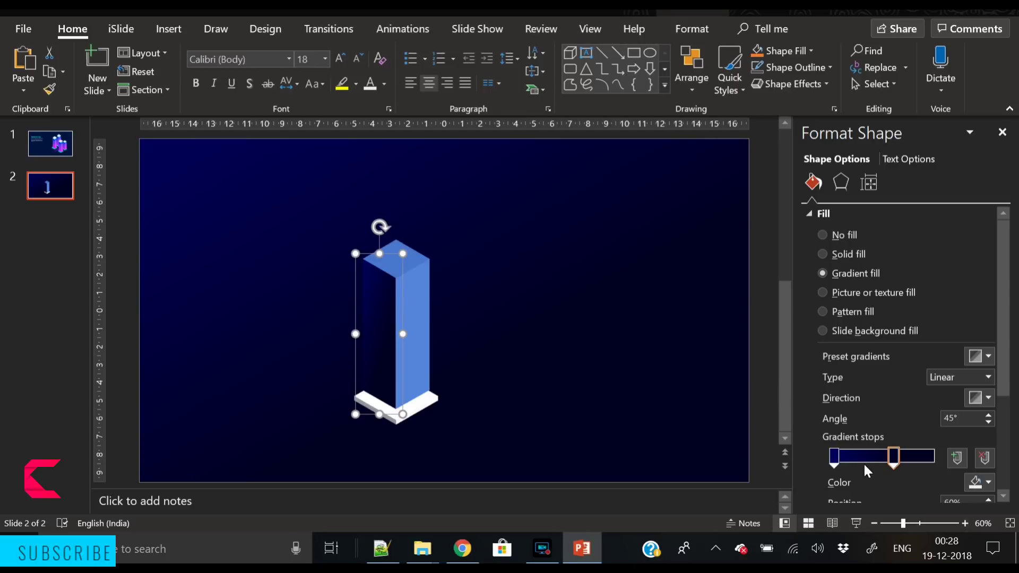
click(988, 483)
click(960, 438)
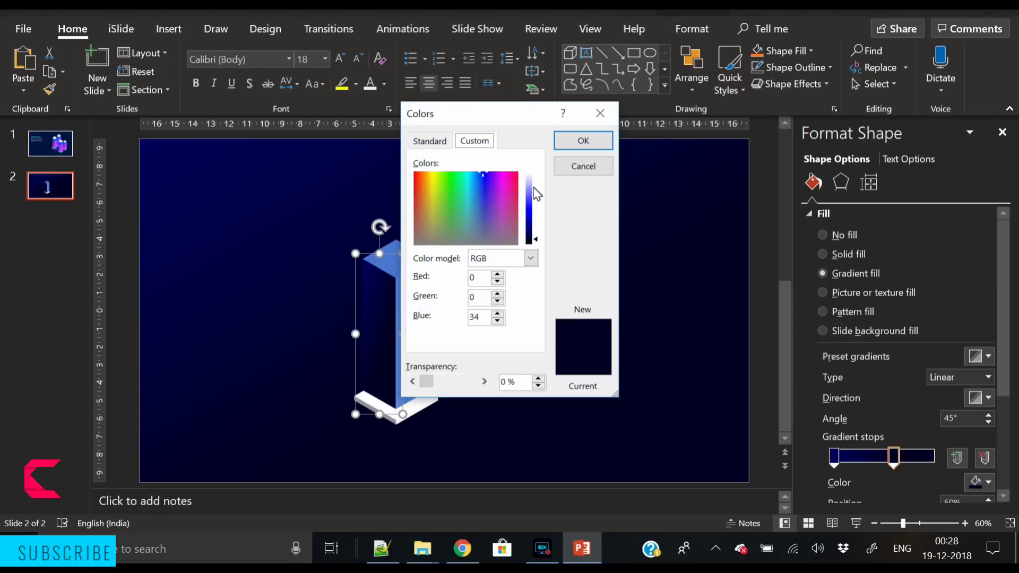
click(429, 140)
click(507, 215)
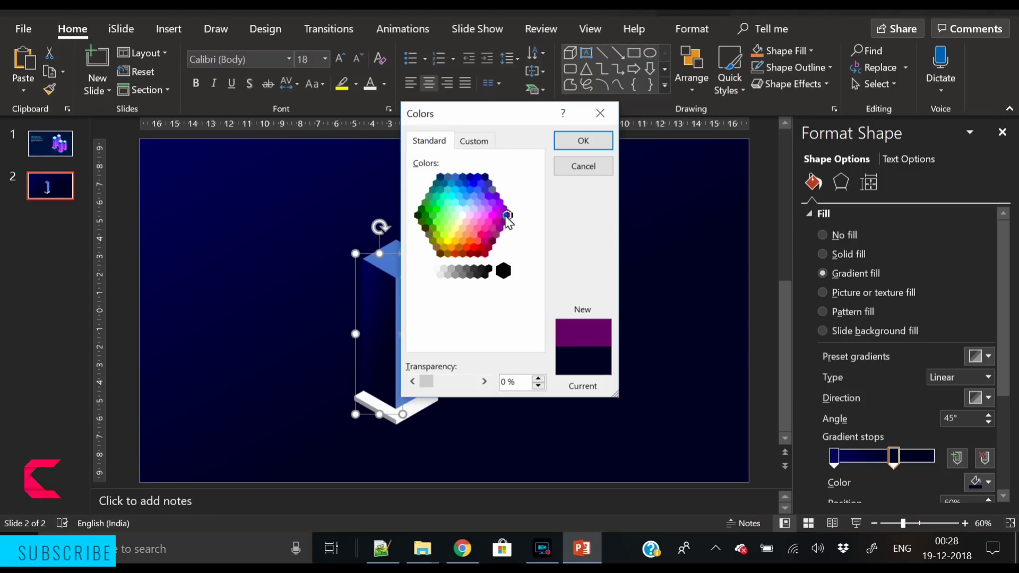
click(584, 145)
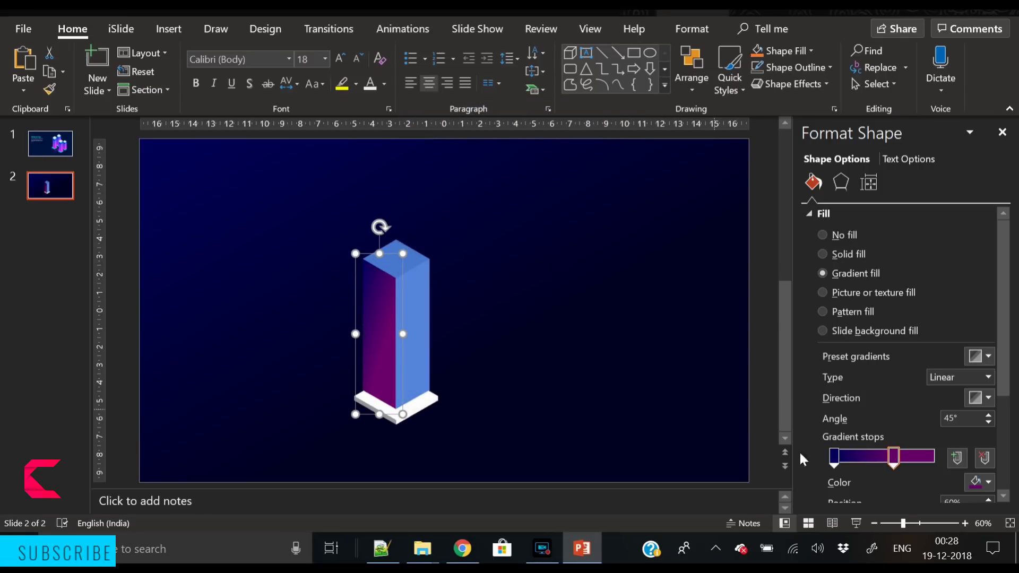
Set the gradient direction to 90° and the first stop to bright blue
click(983, 401)
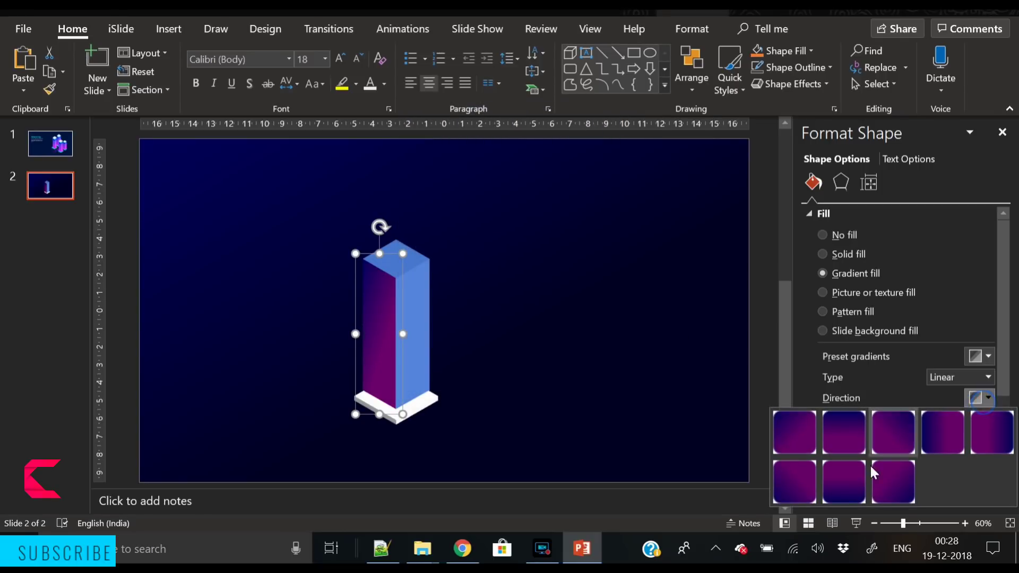
click(855, 494)
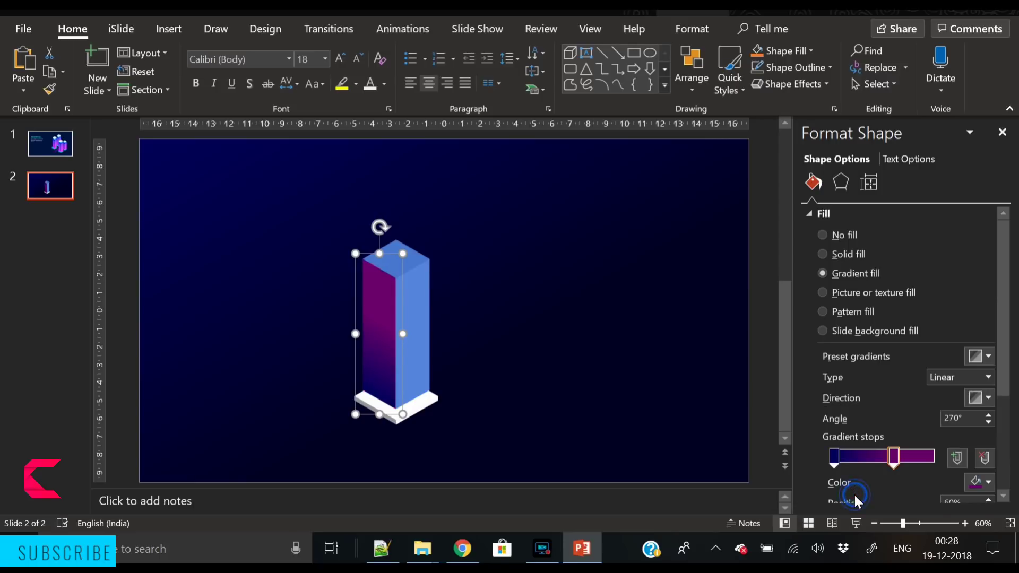
click(983, 399)
click(833, 439)
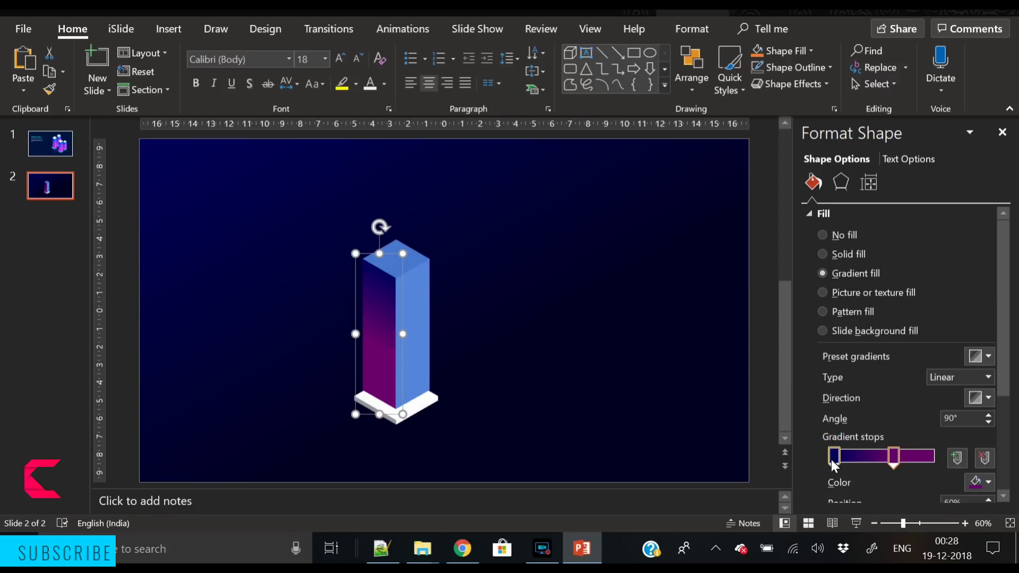
click(831, 459)
click(987, 482)
click(965, 445)
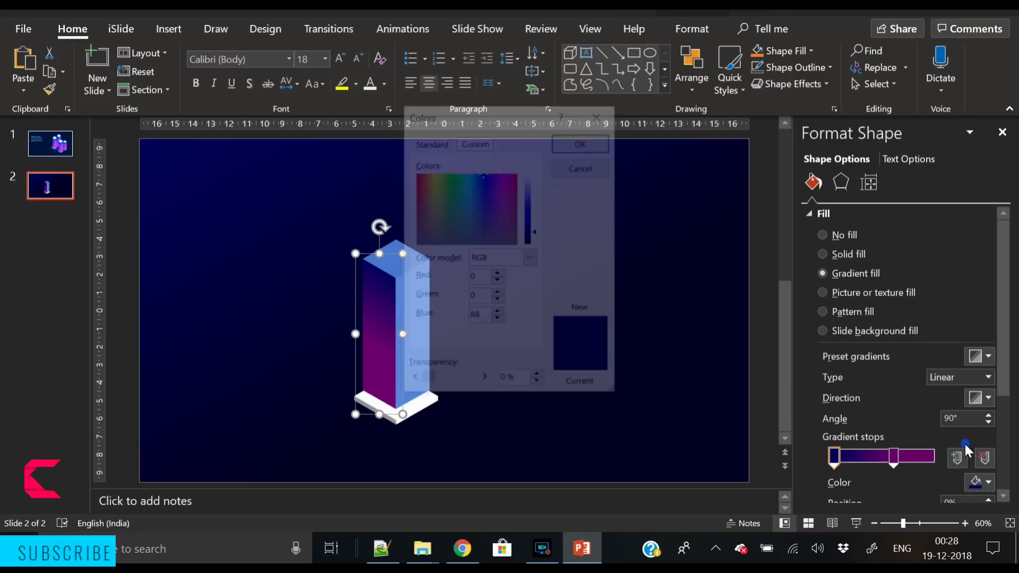
click(429, 141)
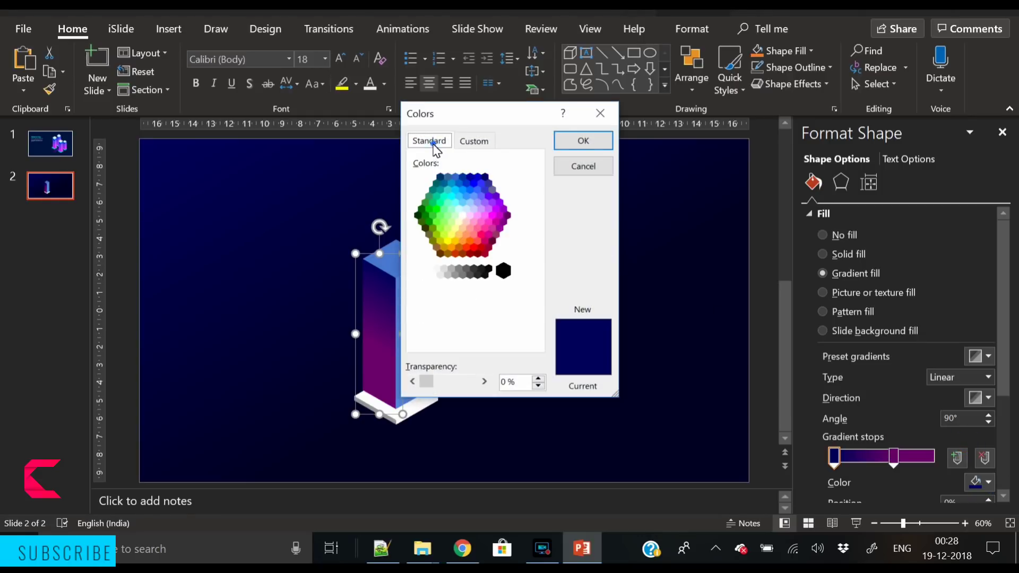
click(470, 191)
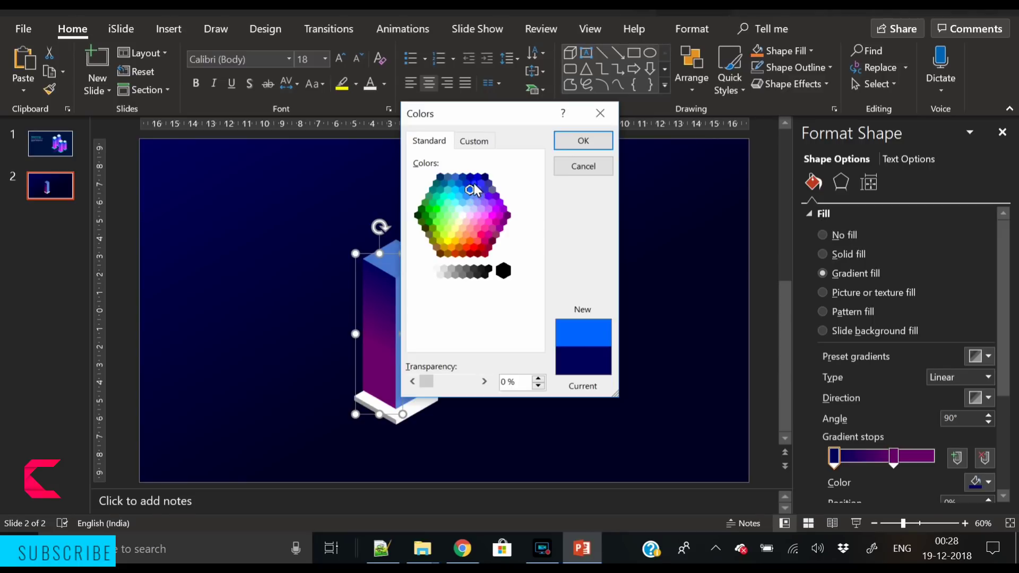
click(579, 141)
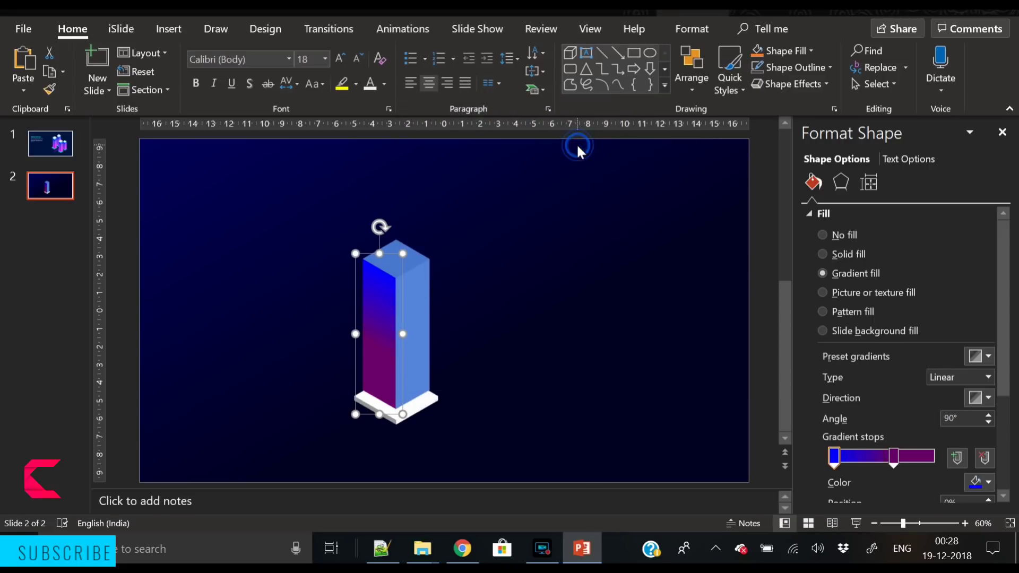
Copy the front face's gradient onto the right face with Format Painter
click(609, 337)
click(388, 320)
click(49, 88)
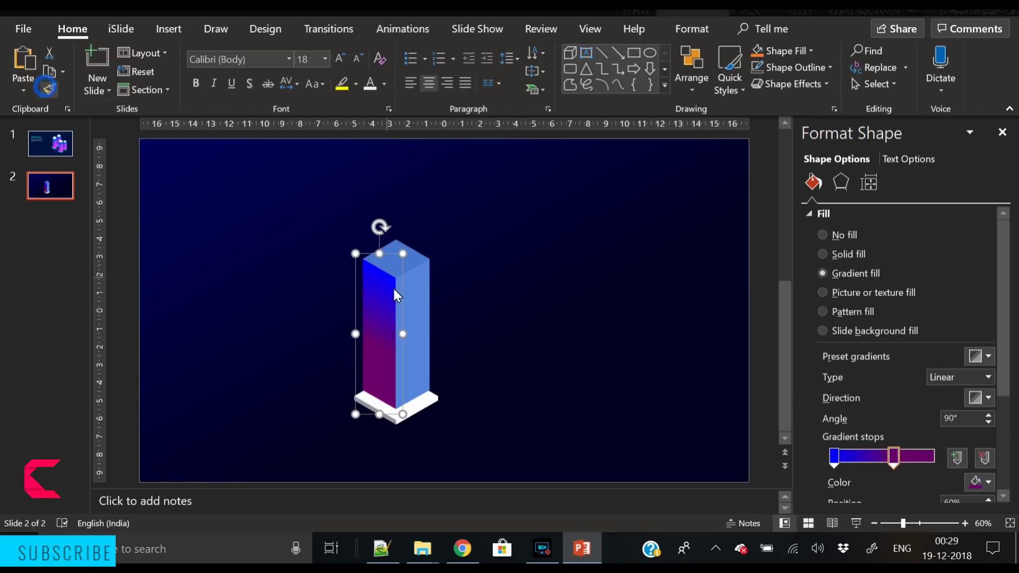
click(416, 327)
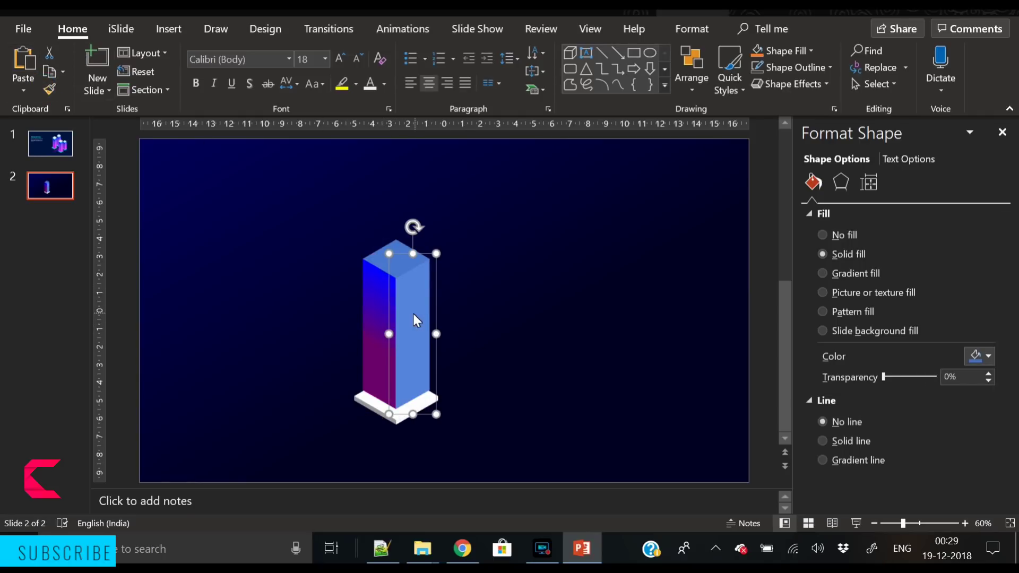
Apply the gradient fill to the right face and fill the top diamond solid white
click(847, 273)
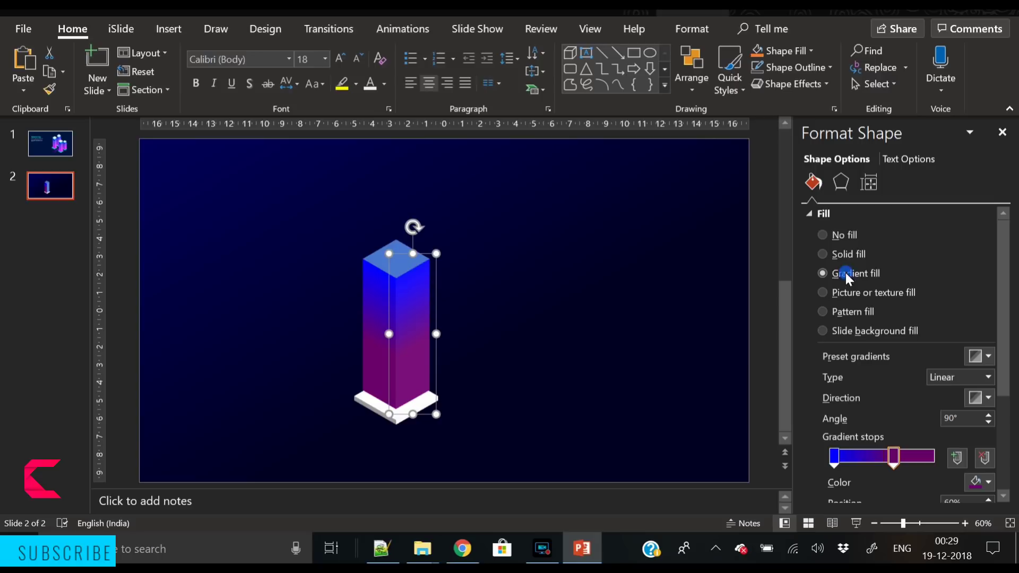
click(549, 303)
click(402, 259)
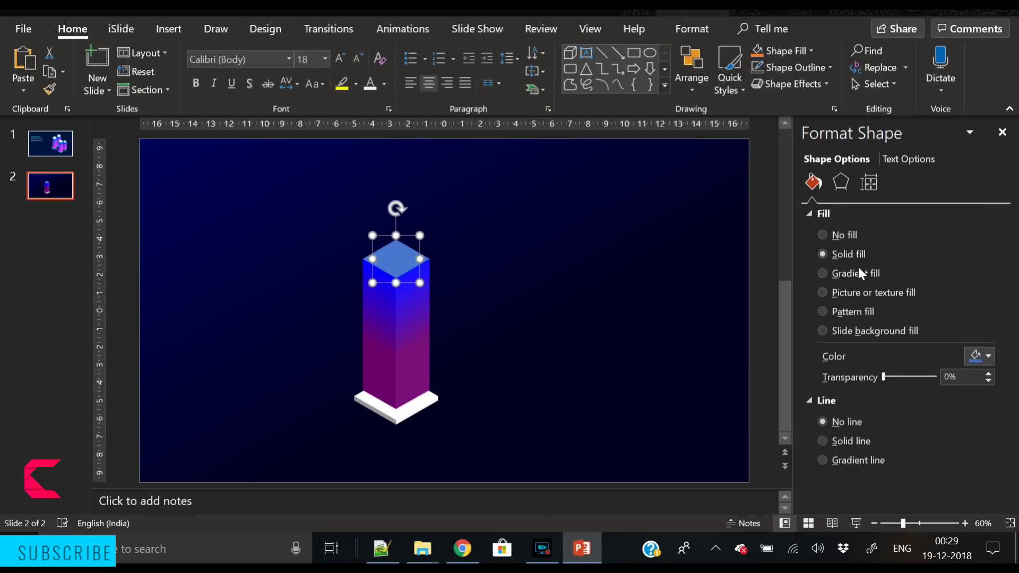
click(842, 275)
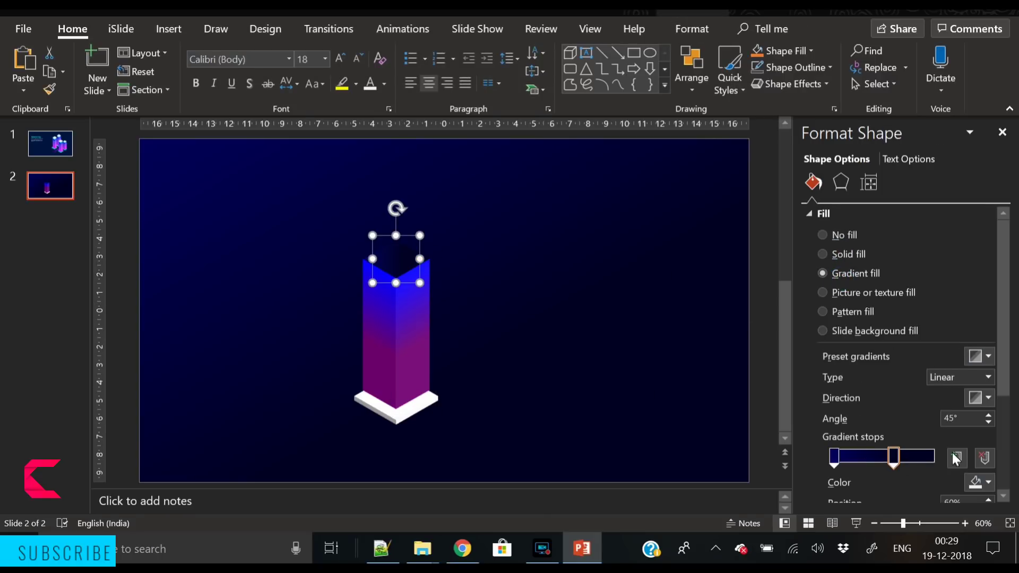
click(854, 255)
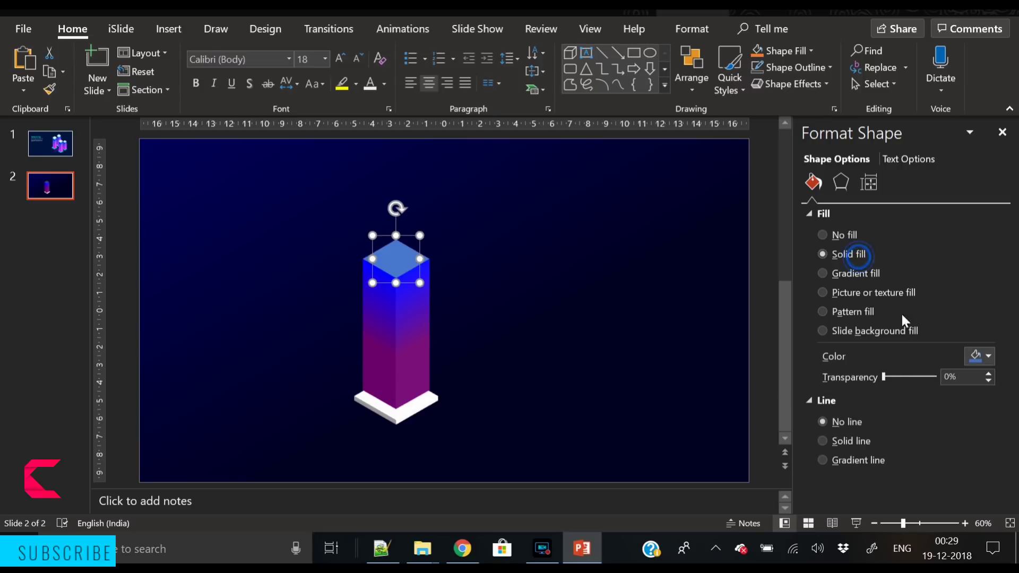
click(981, 356)
click(896, 190)
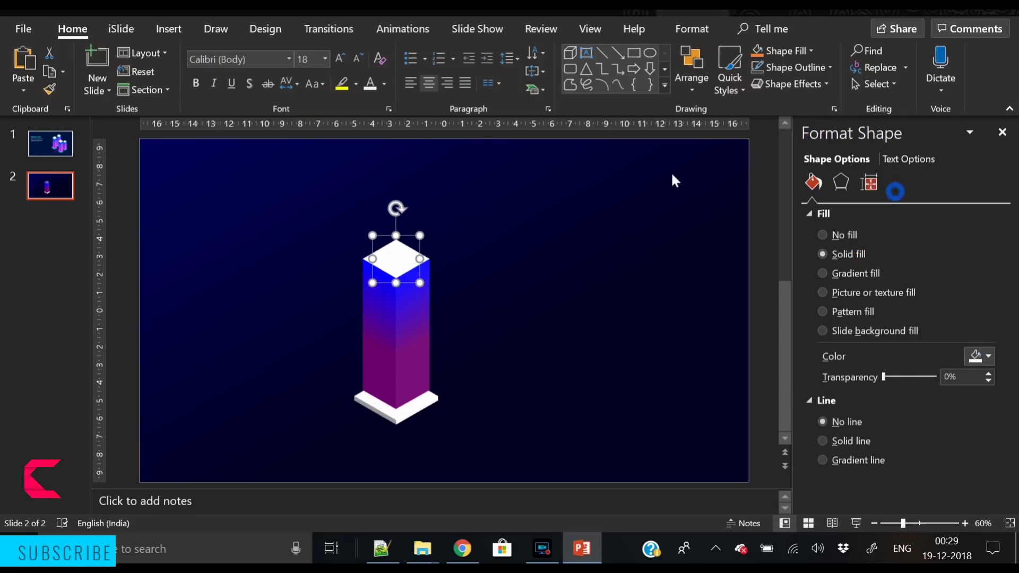
click(593, 169)
click(403, 260)
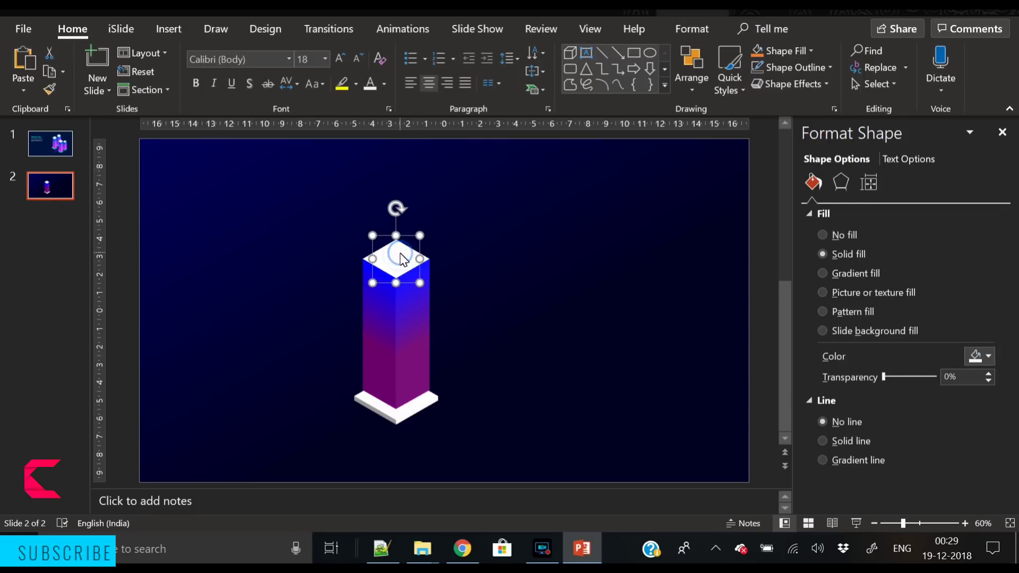
Paste a copy of the top face, lift it above the original, and fill it light blue
key(ctrl+v)
key(Up)
key(Up)
key(Up)
key(Up)
key(Up)
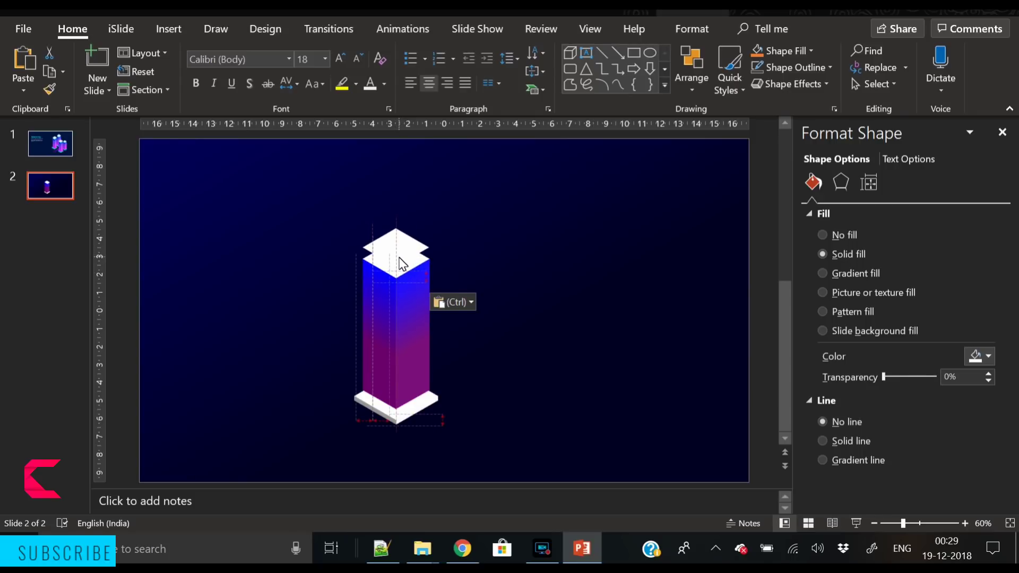
click(975, 355)
click(929, 322)
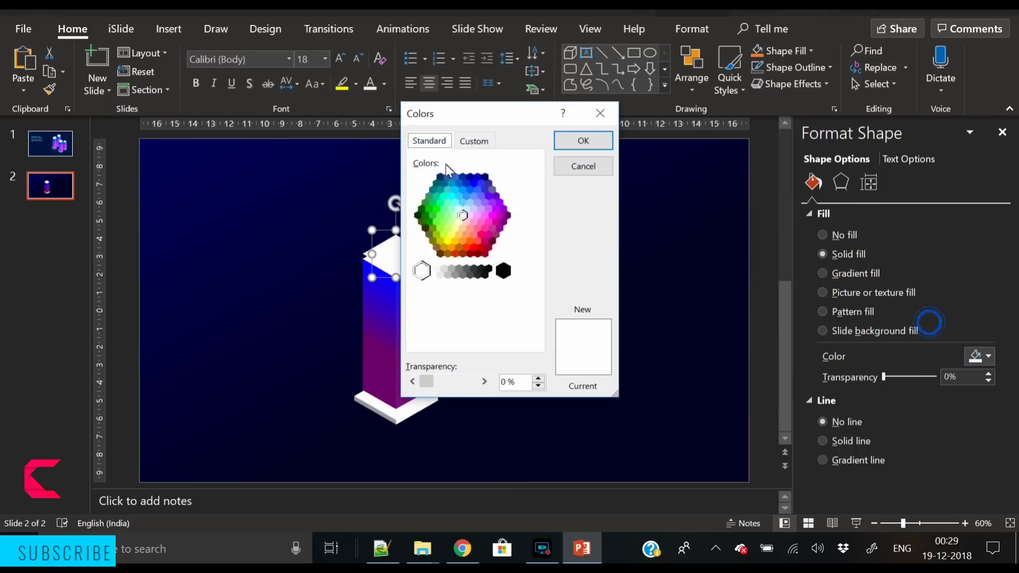
click(451, 196)
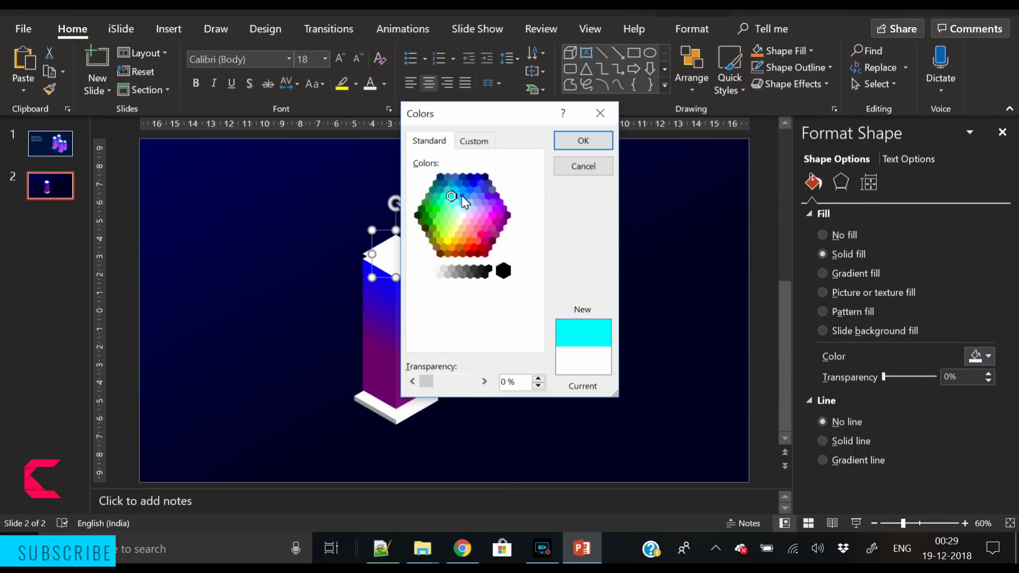
click(459, 196)
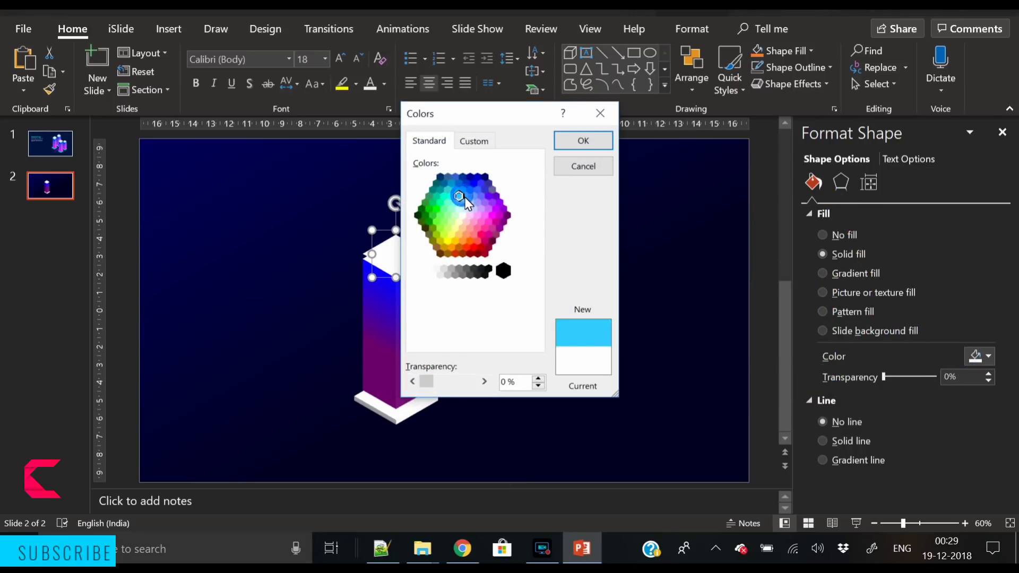
click(591, 139)
Recolour the raised top face, trying bright cyan before settling on sky blue
click(552, 292)
click(401, 251)
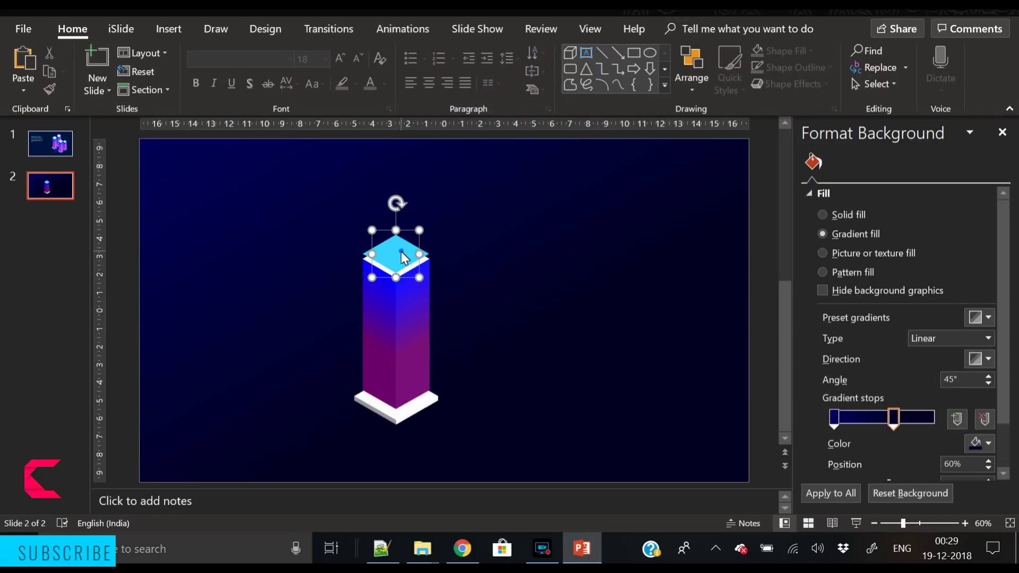
click(981, 356)
click(932, 321)
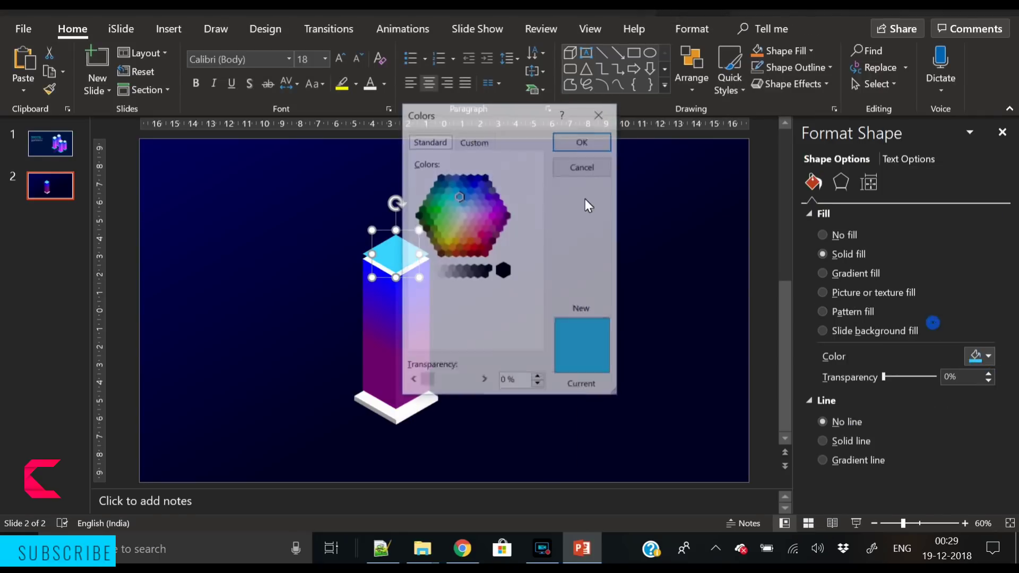
click(449, 190)
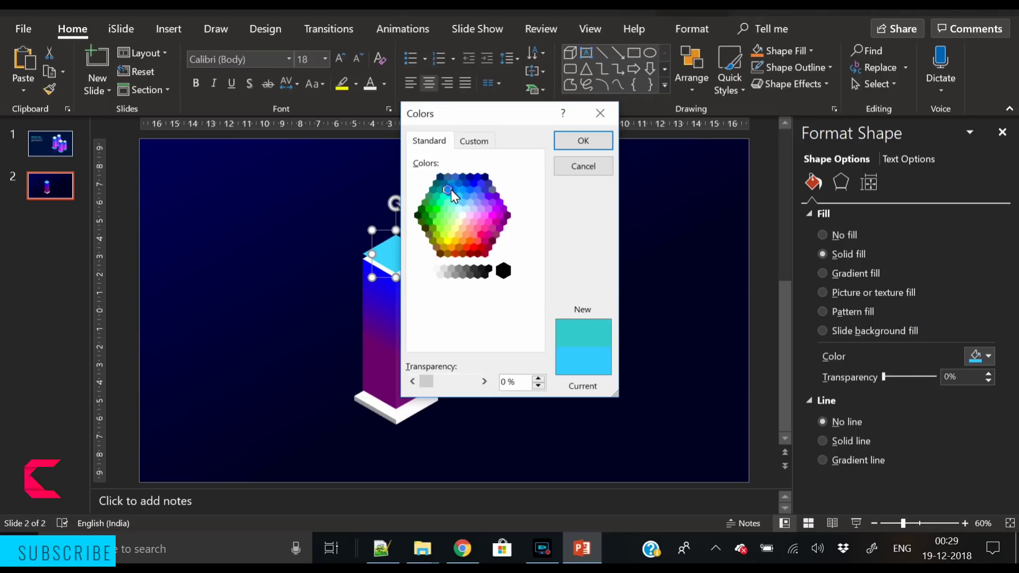
click(454, 203)
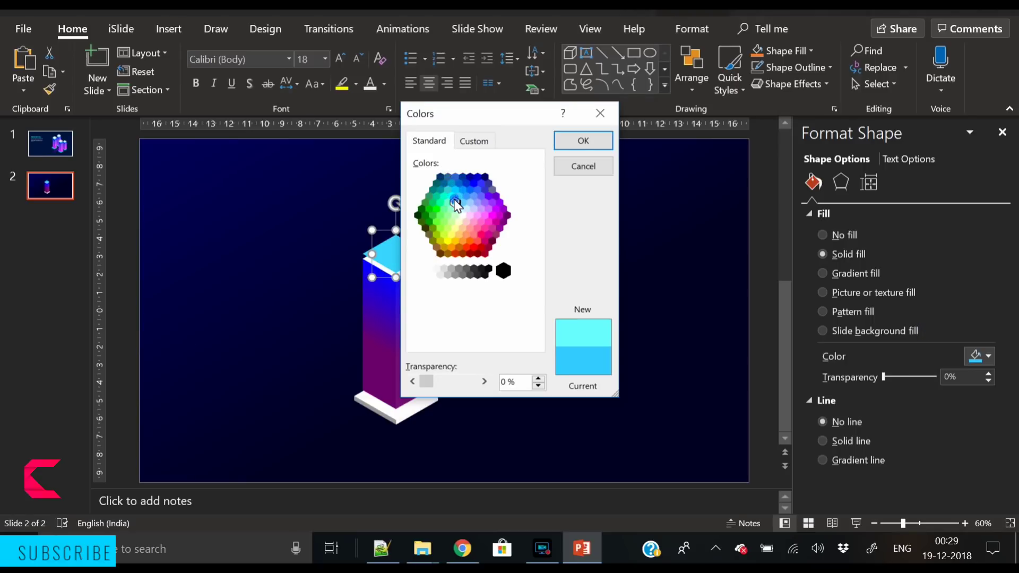
click(590, 137)
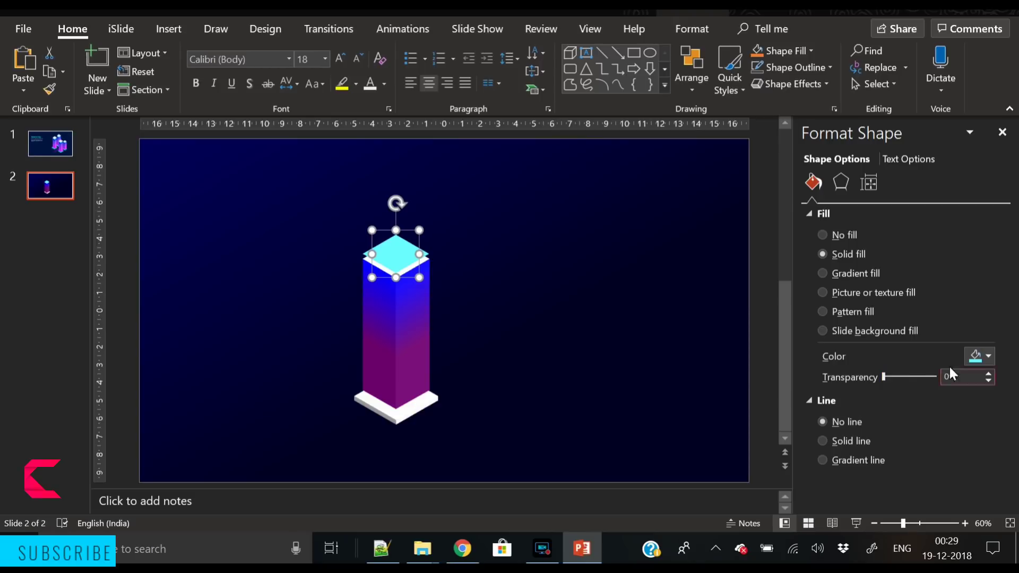
click(979, 357)
click(951, 323)
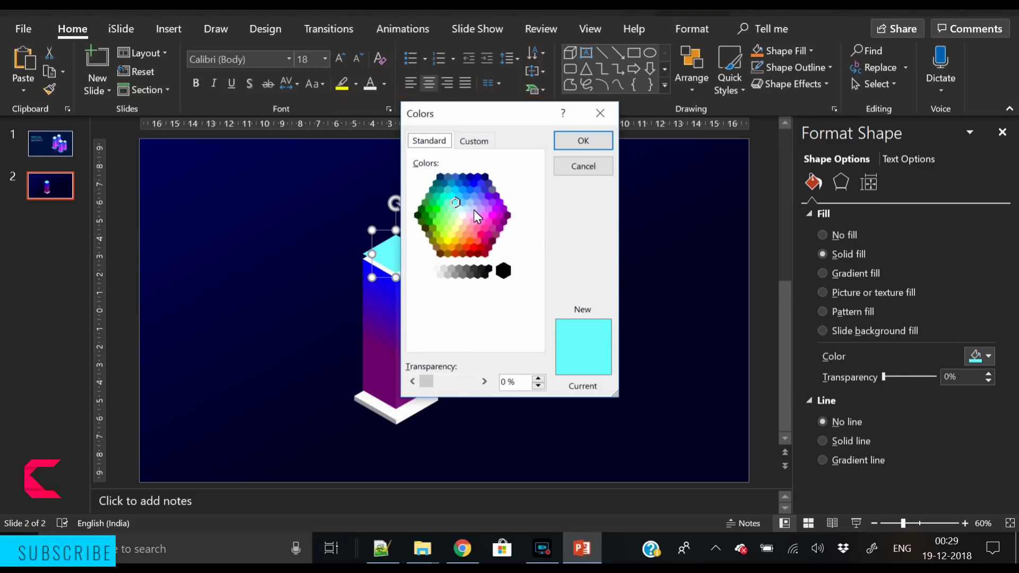
click(469, 205)
click(458, 195)
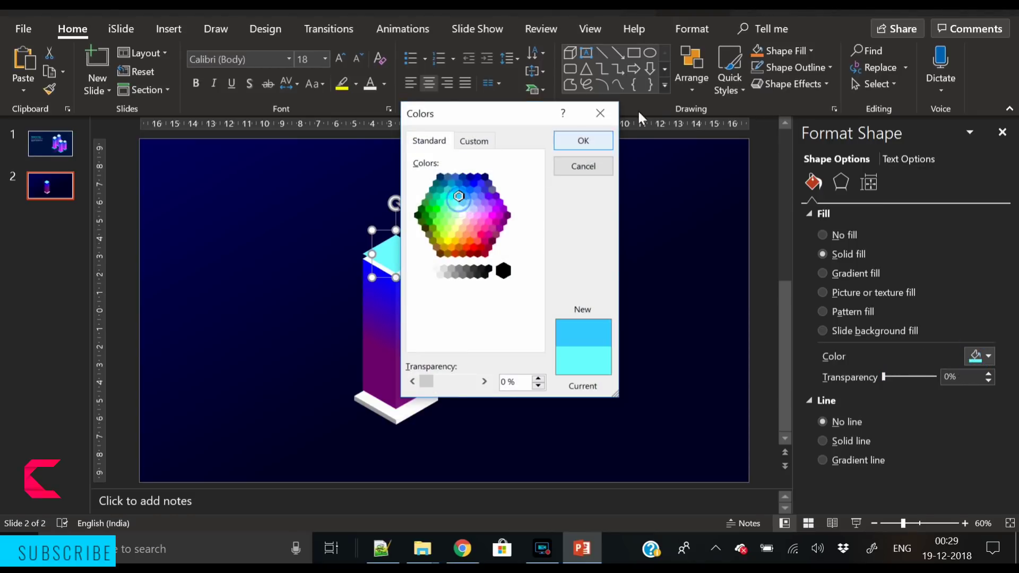
click(583, 141)
Raise the sky-blue face slightly above the column and give it 18% transparency
click(529, 273)
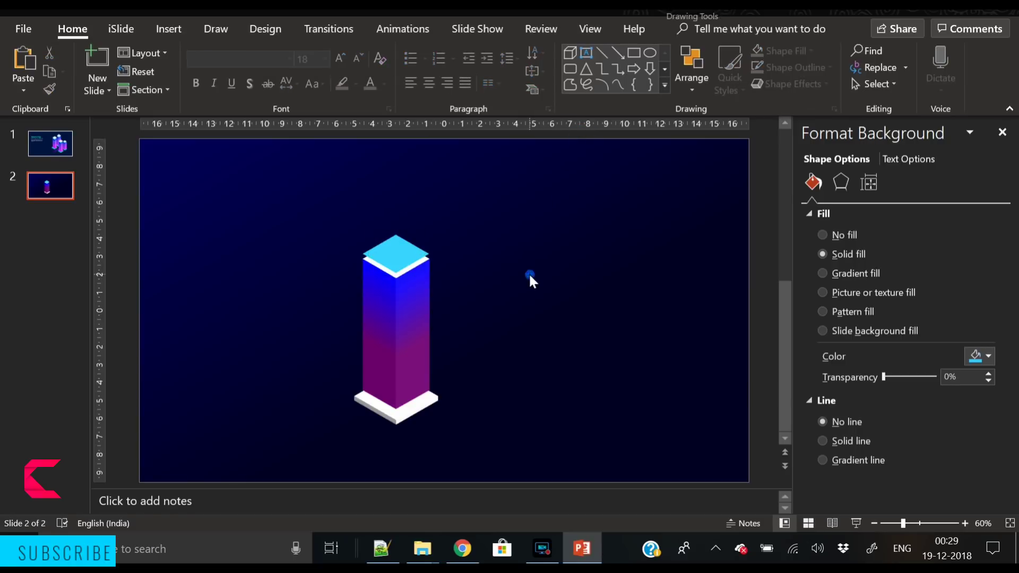
click(405, 255)
drag(402, 254, 398, 247)
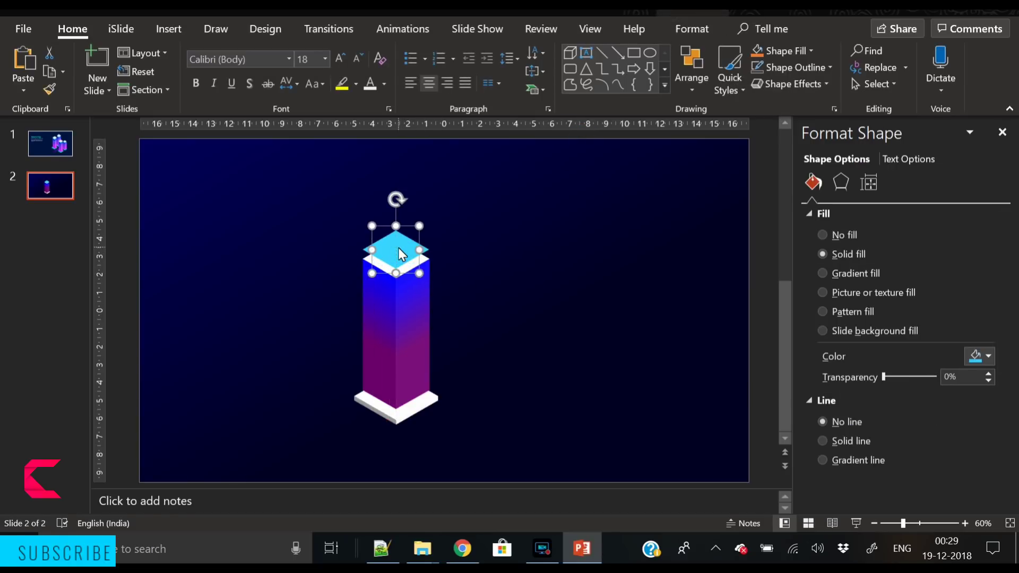
drag(885, 374, 891, 377)
click(703, 289)
Select the white base under the column and paste a duplicate of it
click(401, 253)
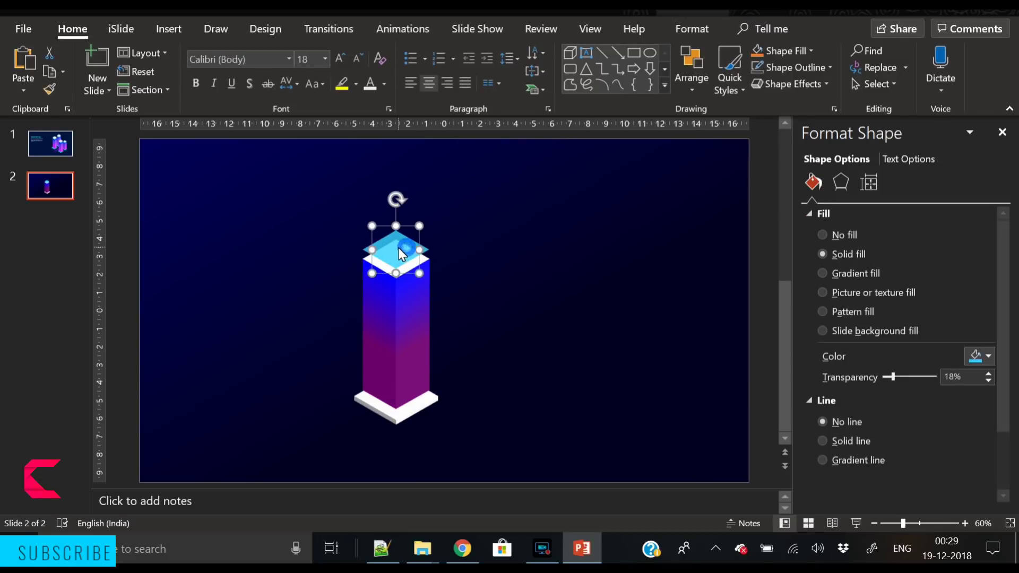
click(409, 416)
click(410, 419)
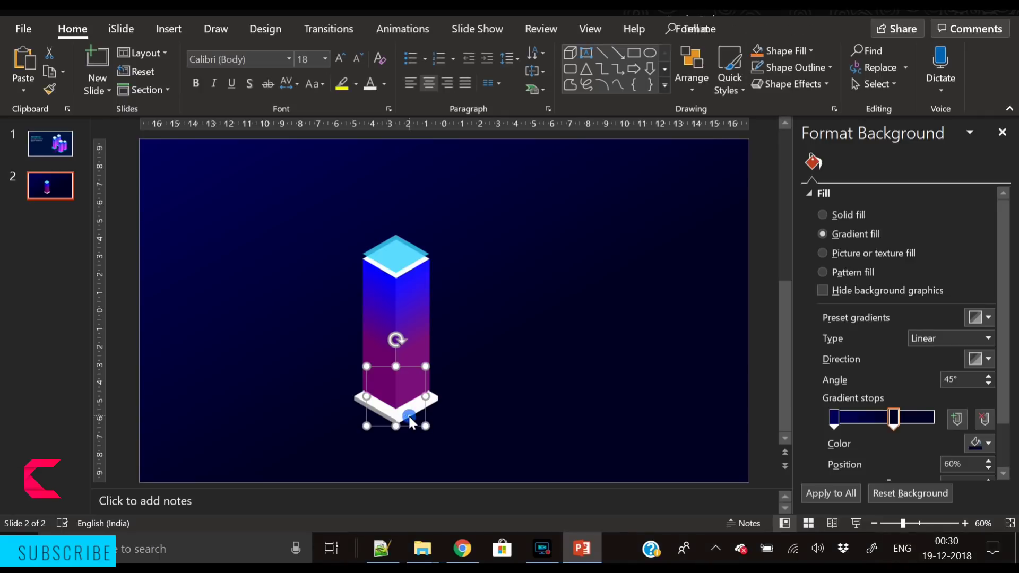
key(ctrl+v)
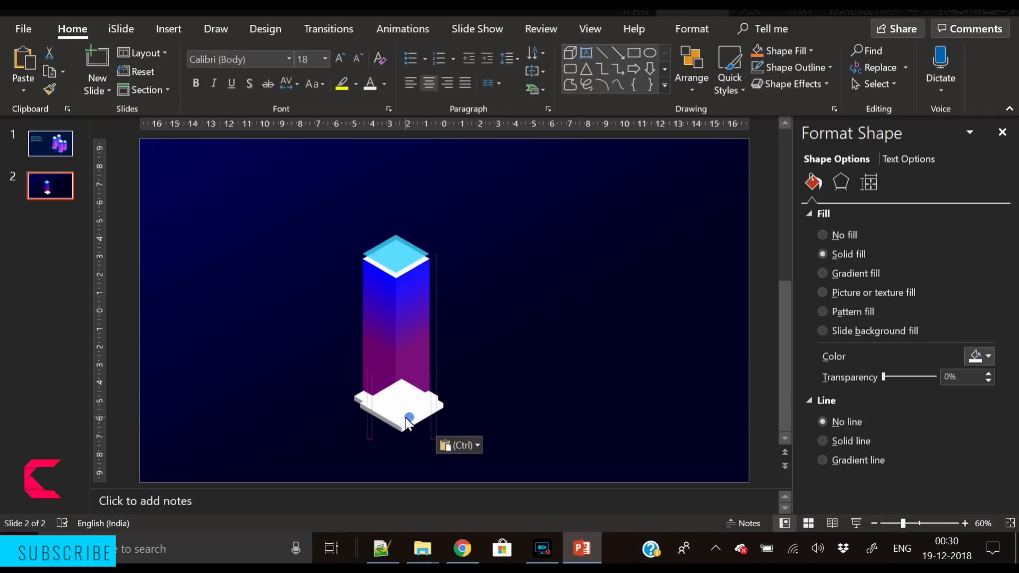
Align the pasted base copy under the column and send it to the back
drag(407, 423, 400, 427)
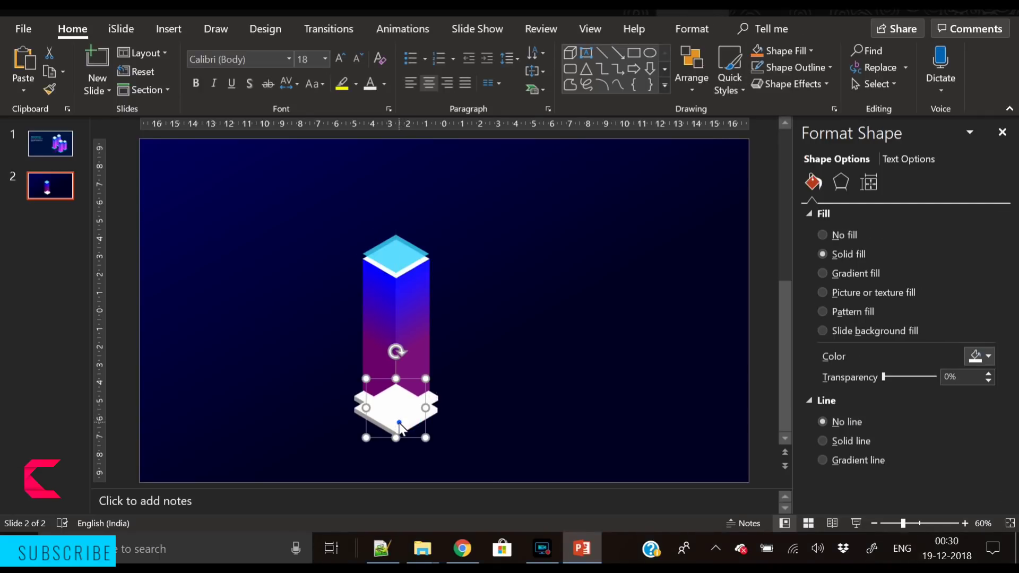
right_click(399, 427)
click(459, 233)
Reduce the base copy's 3-D depth in the Effects settings
click(839, 186)
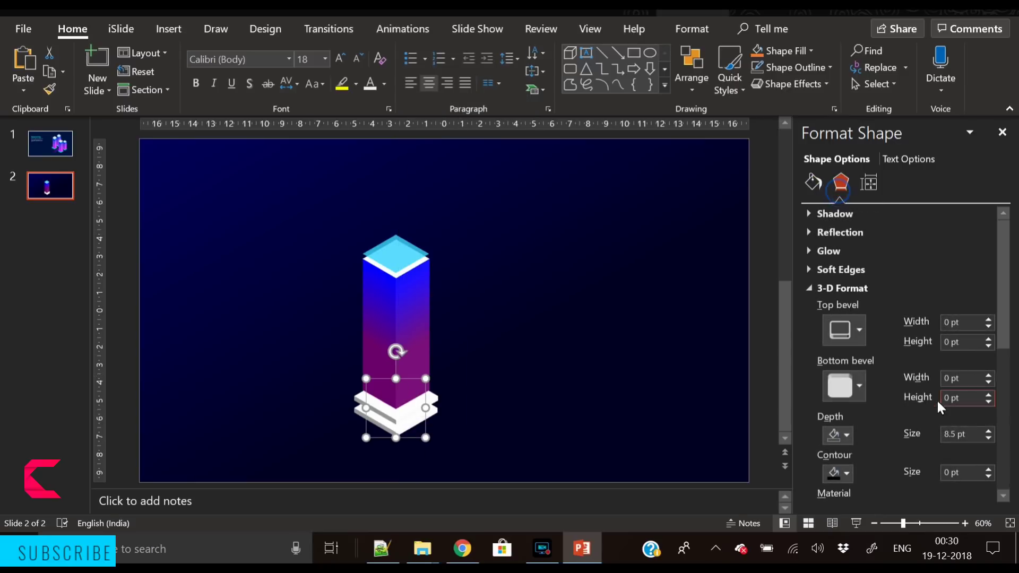
drag(1003, 306, 998, 360)
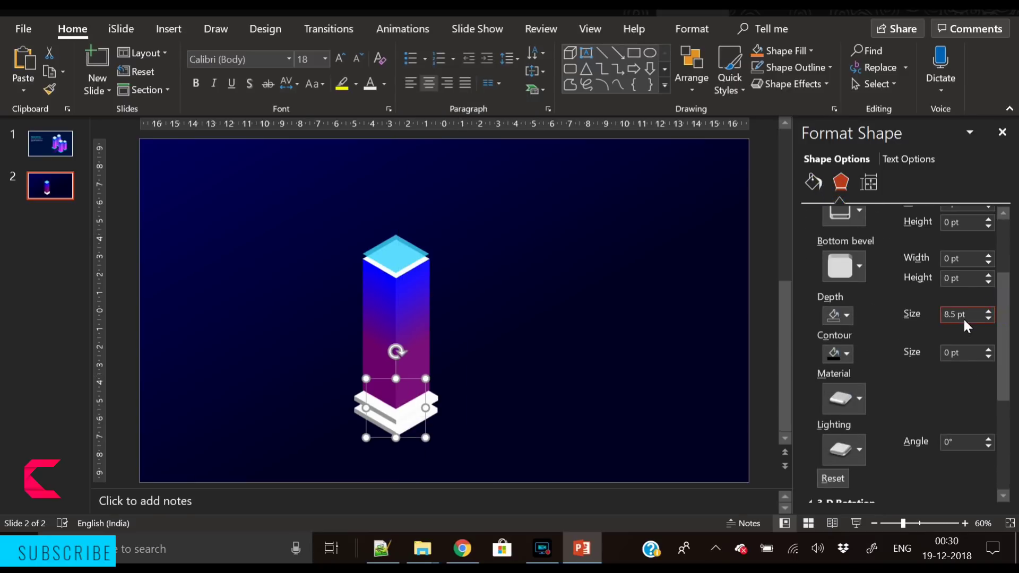
click(989, 319)
click(989, 319)
click(989, 319)
click(989, 320)
click(990, 320)
click(989, 319)
click(989, 320)
click(989, 319)
click(989, 319)
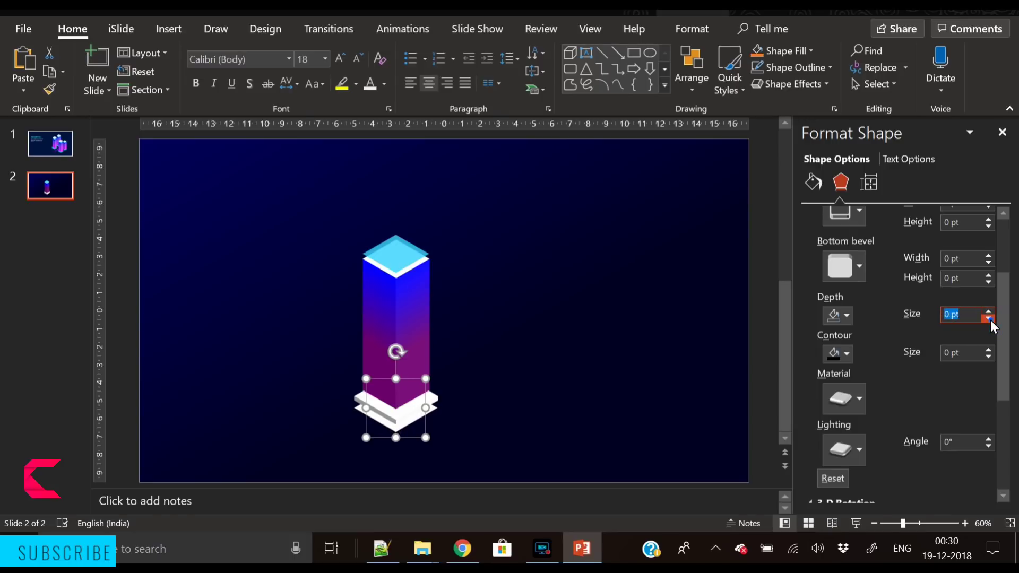
Set the base copy's fill transparency to 70% and nudge it down as a shadow slab
click(813, 183)
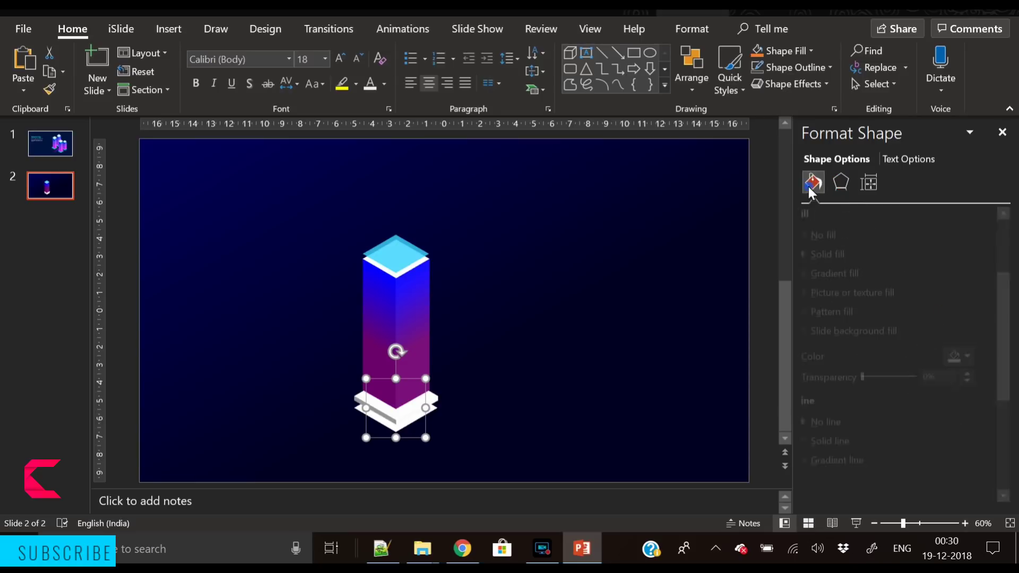
drag(882, 378, 917, 377)
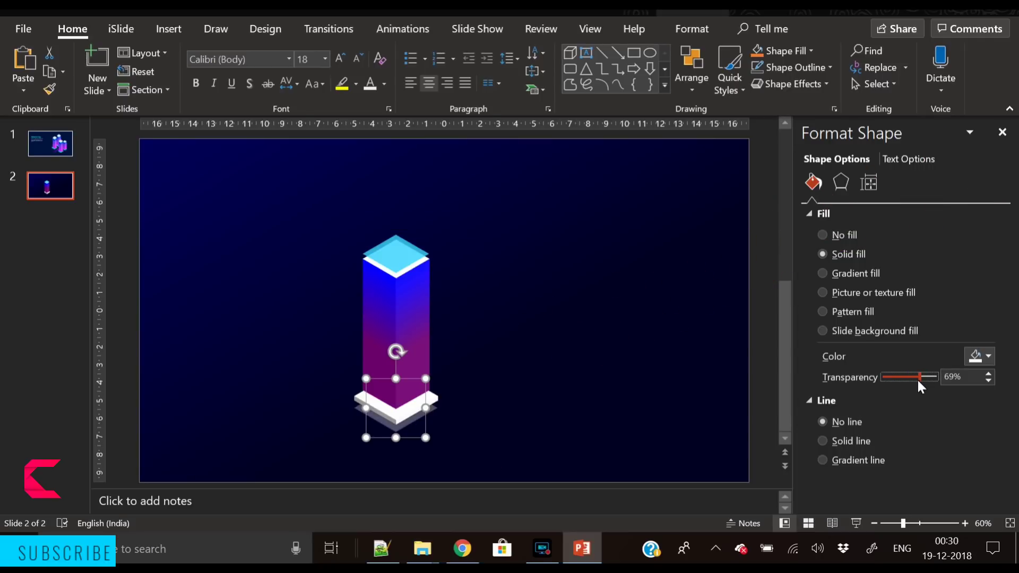
click(989, 373)
click(501, 422)
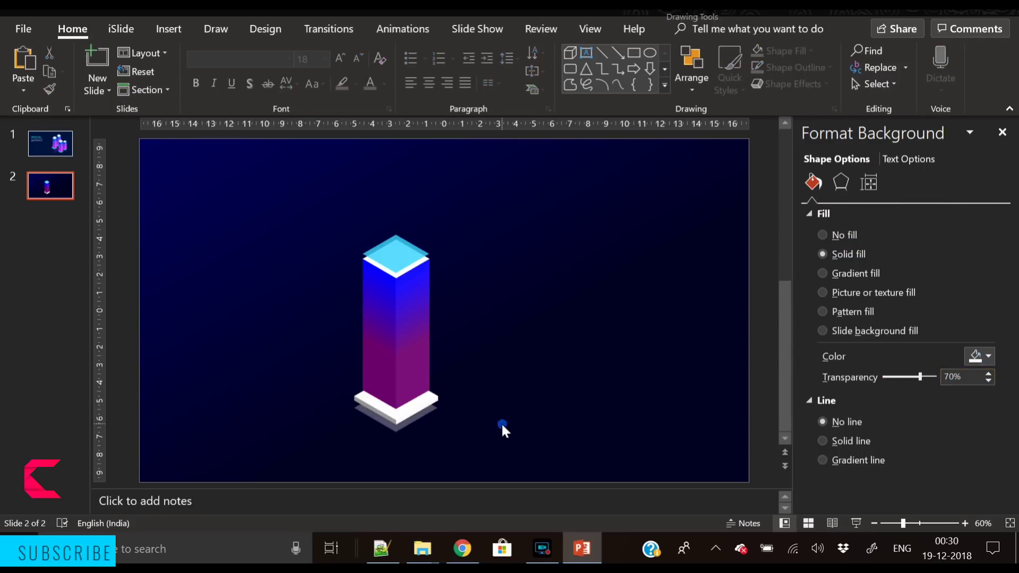
click(422, 419)
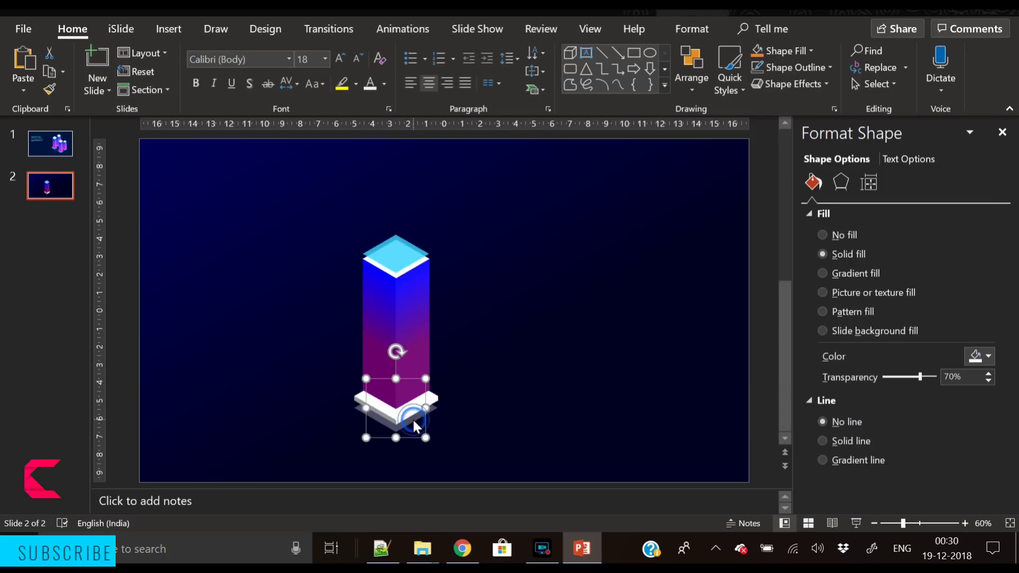
key(Down)
key(Down)
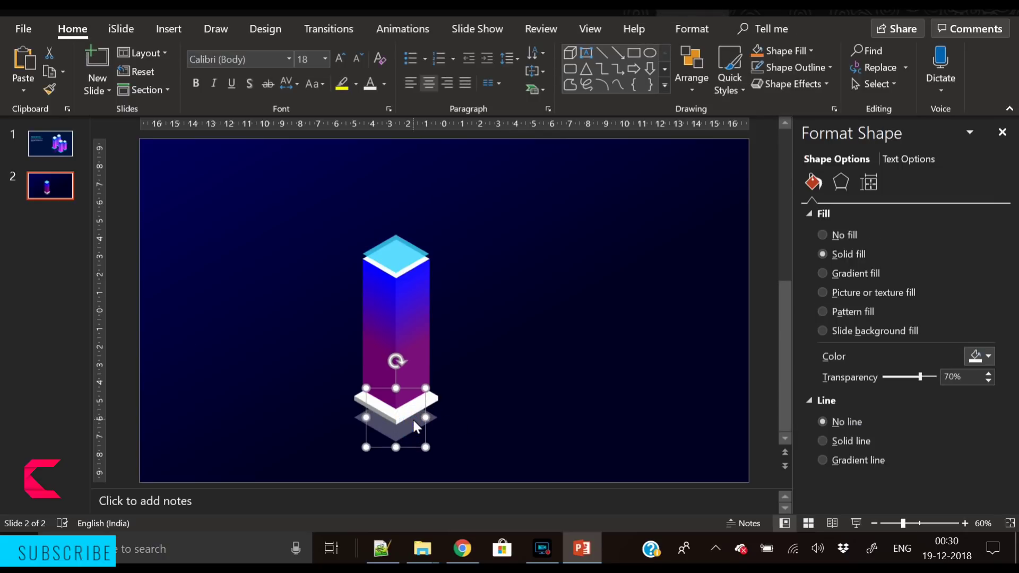
click(497, 394)
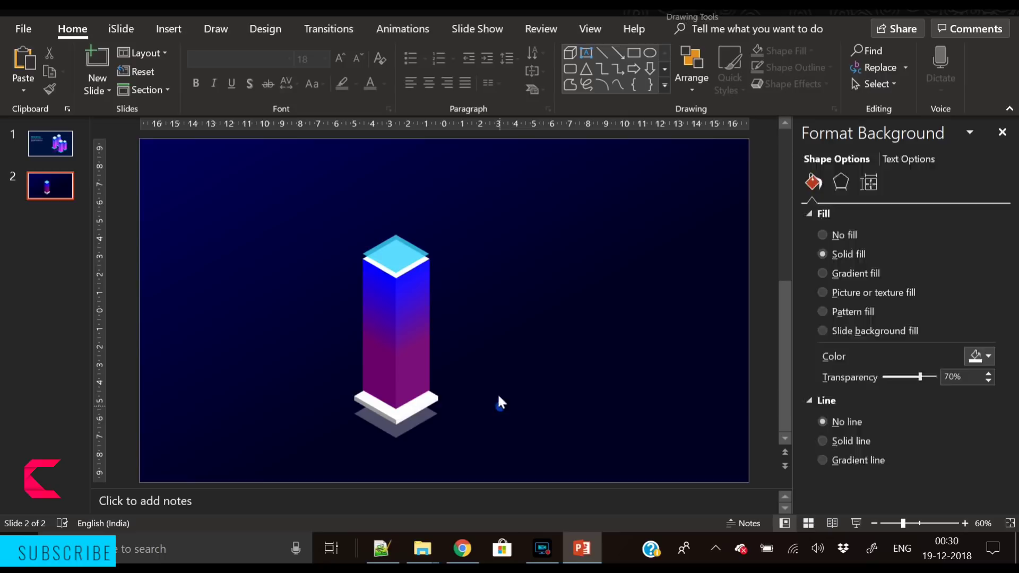
click(384, 247)
Nudge the cyan top diamond upward and enlarge it
key(Up)
key(Up)
key(Up)
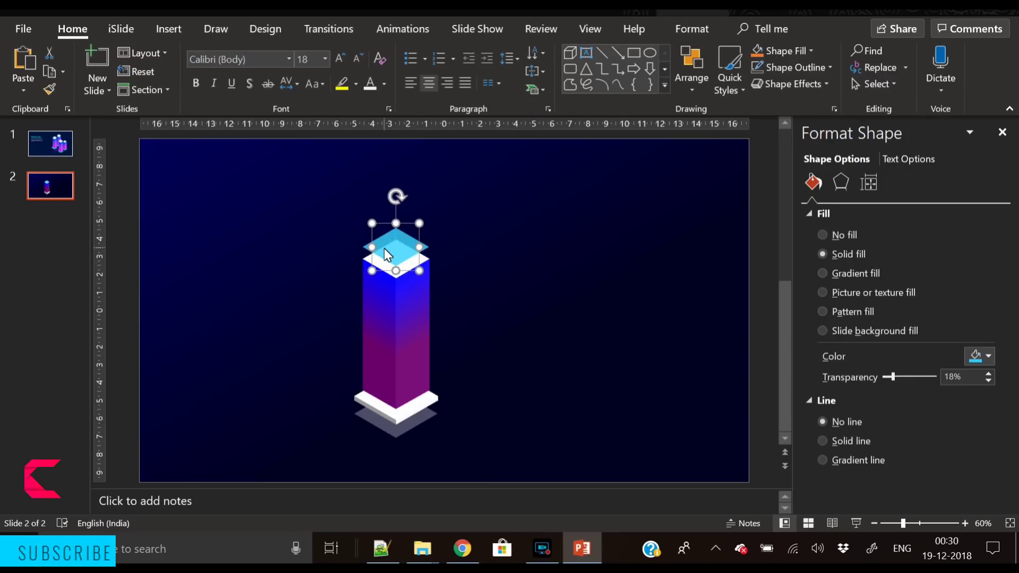
drag(419, 223, 397, 259)
click(521, 295)
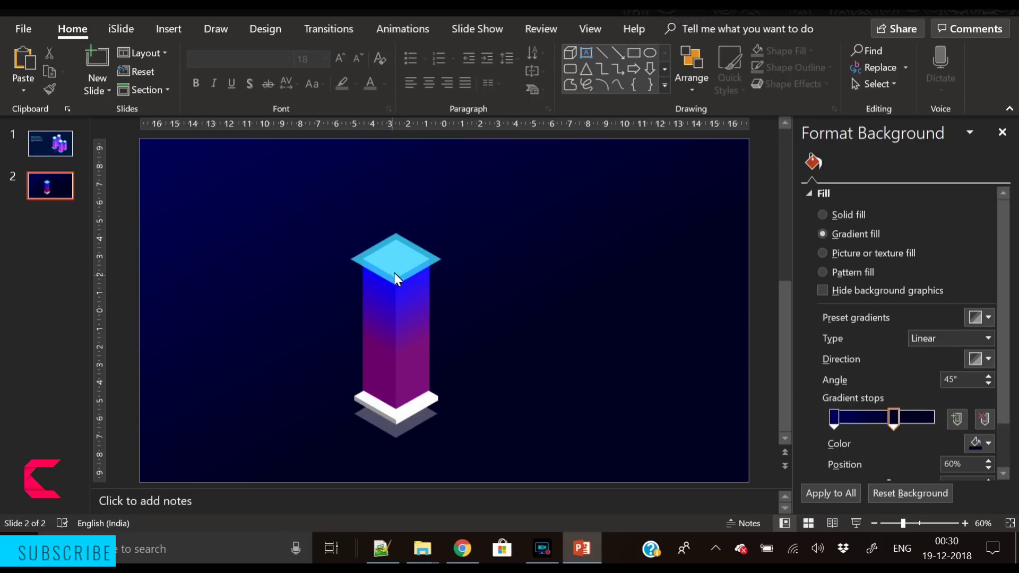
click(388, 259)
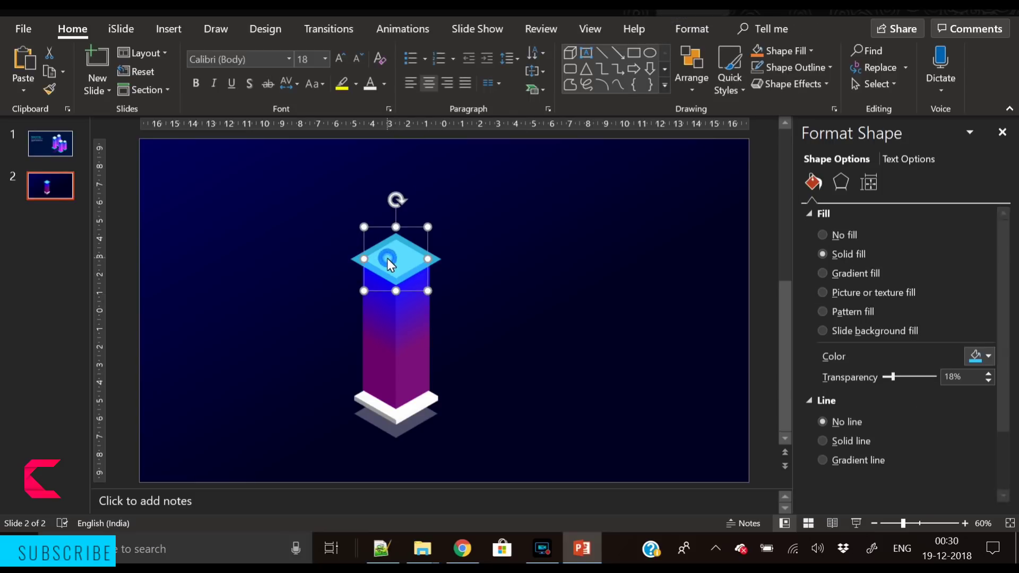
Paste a copy of the cyan diamond above the original and fill it white
key(ctrl+v)
drag(403, 269, 391, 244)
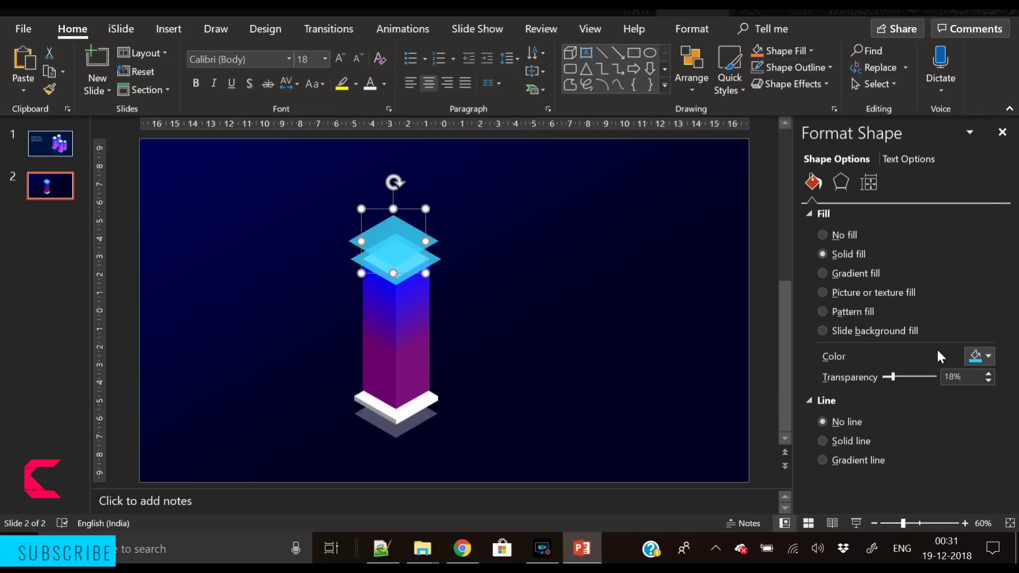
click(983, 363)
click(892, 189)
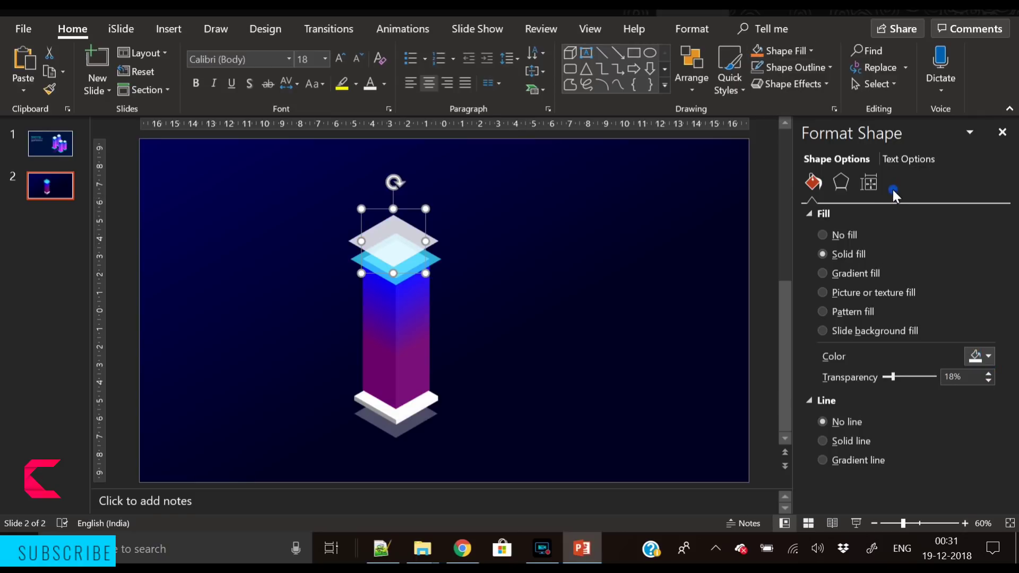
Resize the white diamond to 2.6 cm by 2.6 cm and place it on the cyan cap
click(704, 25)
click(987, 64)
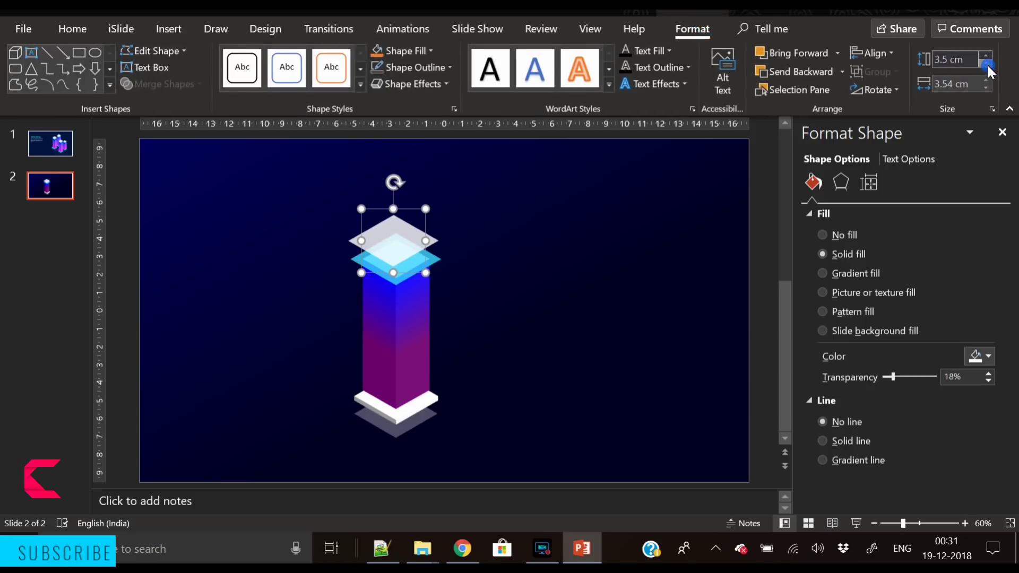
click(988, 65)
click(988, 65)
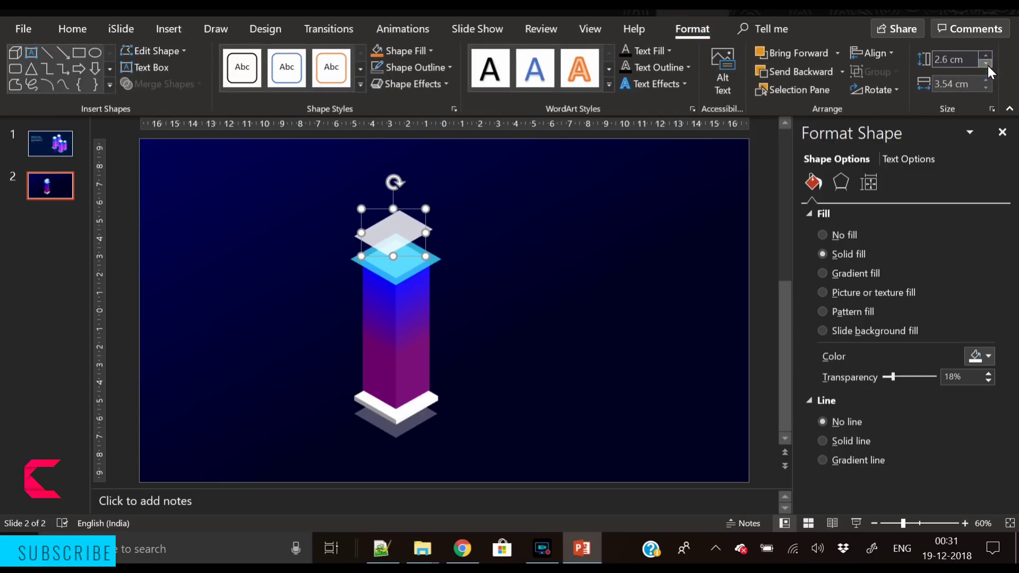
click(985, 86)
click(985, 86)
click(985, 86)
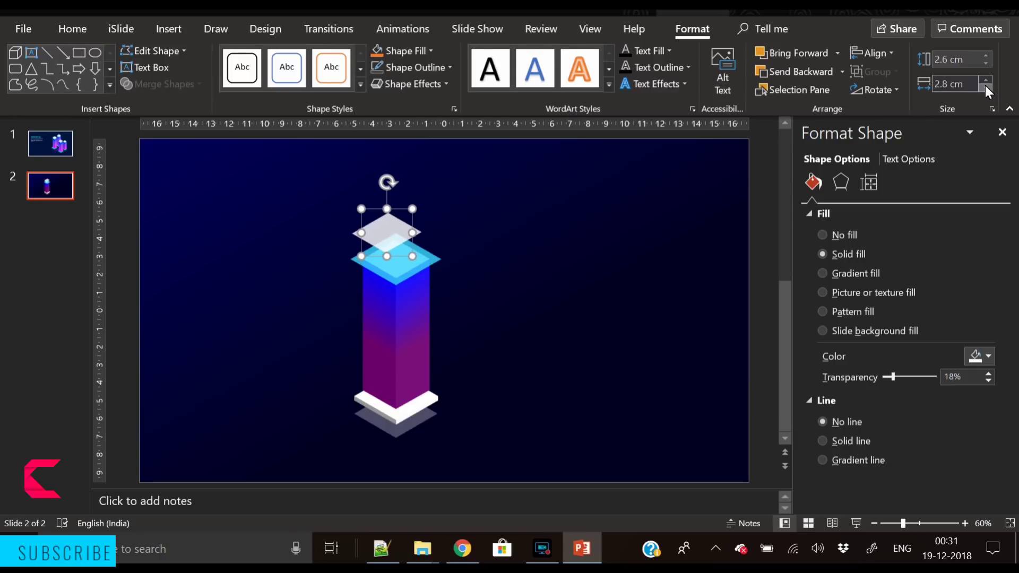
click(985, 86)
drag(389, 242, 399, 259)
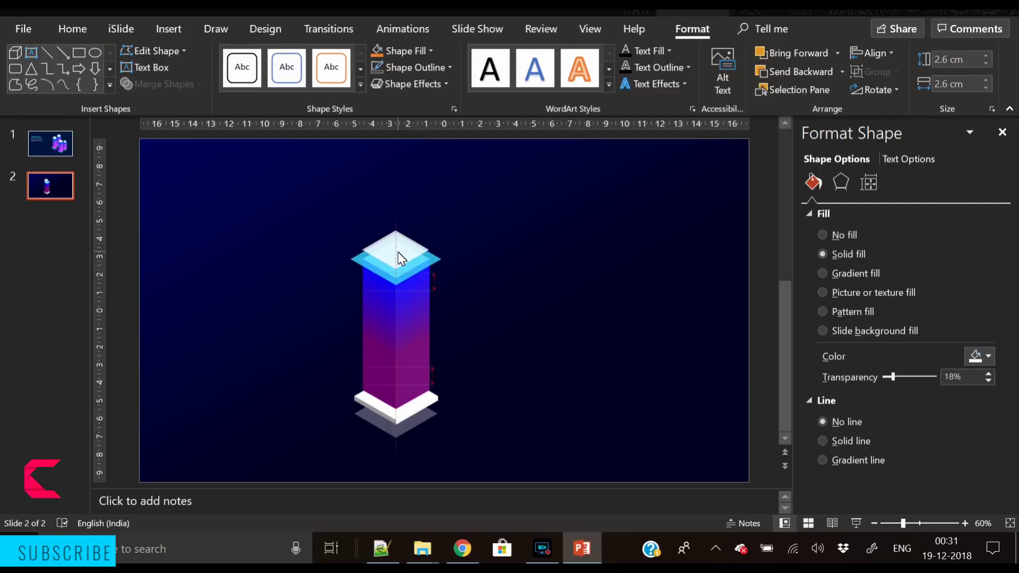
click(552, 349)
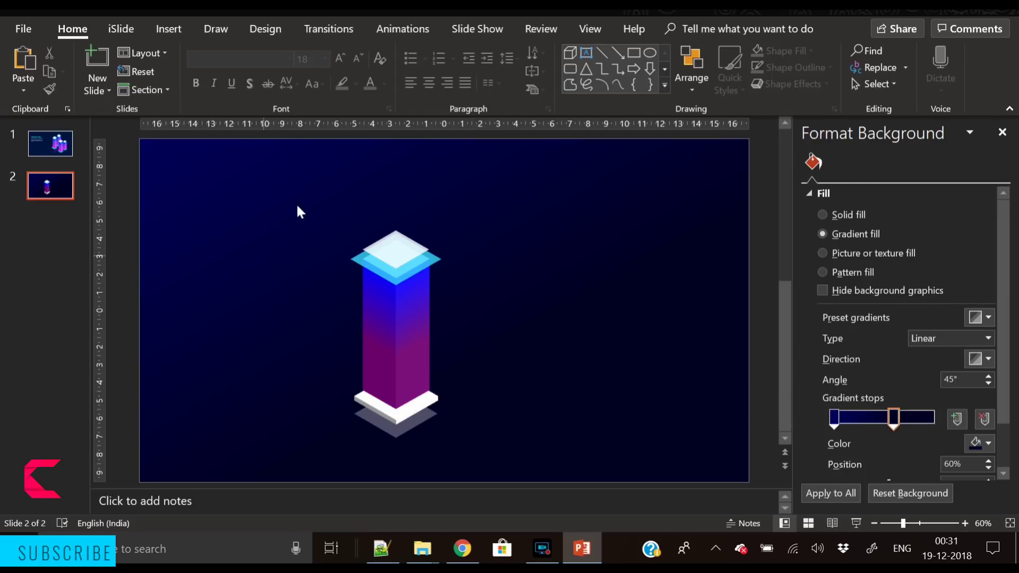
Copy the column's front face beside the column, shorten it, and fill it solid white
click(162, 27)
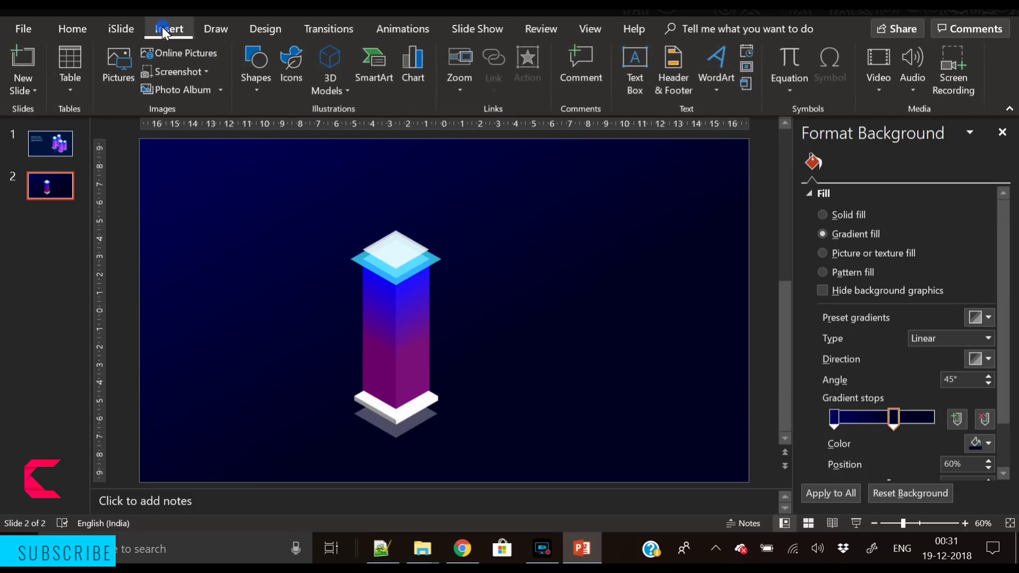
click(255, 87)
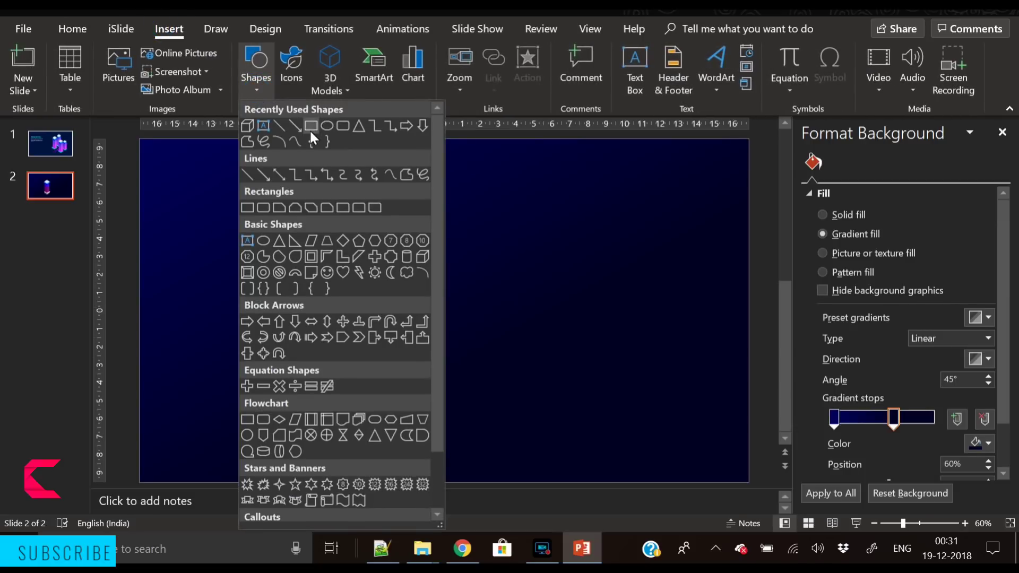
click(500, 285)
click(382, 317)
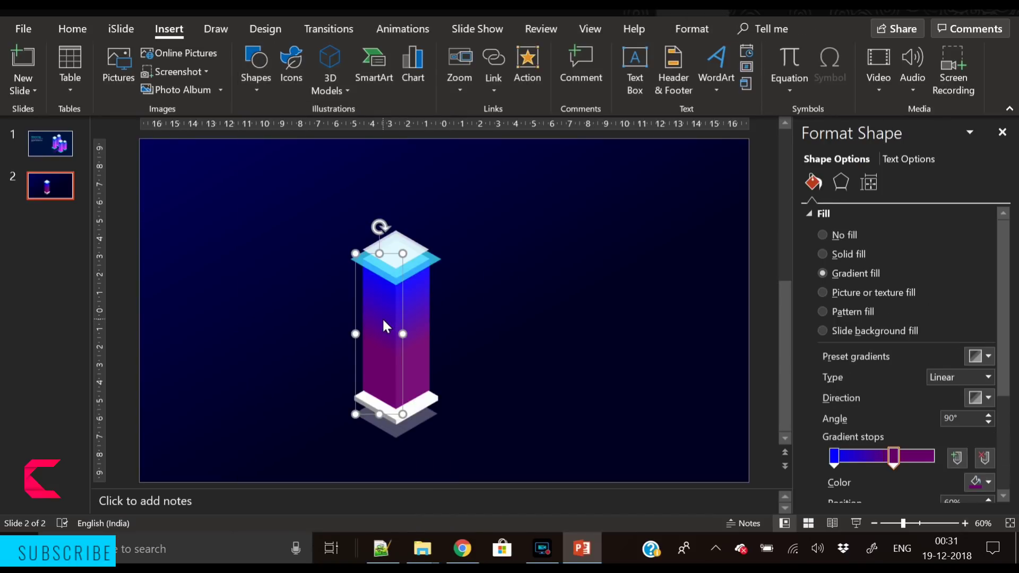
key(ctrl+c)
key(ctrl+v)
drag(382, 317, 582, 301)
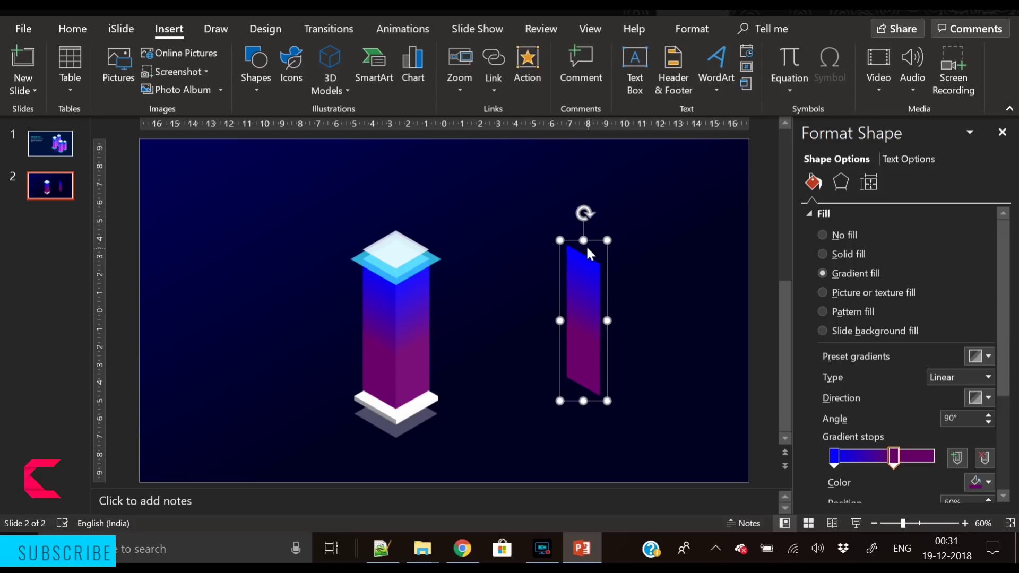
drag(583, 240, 571, 390)
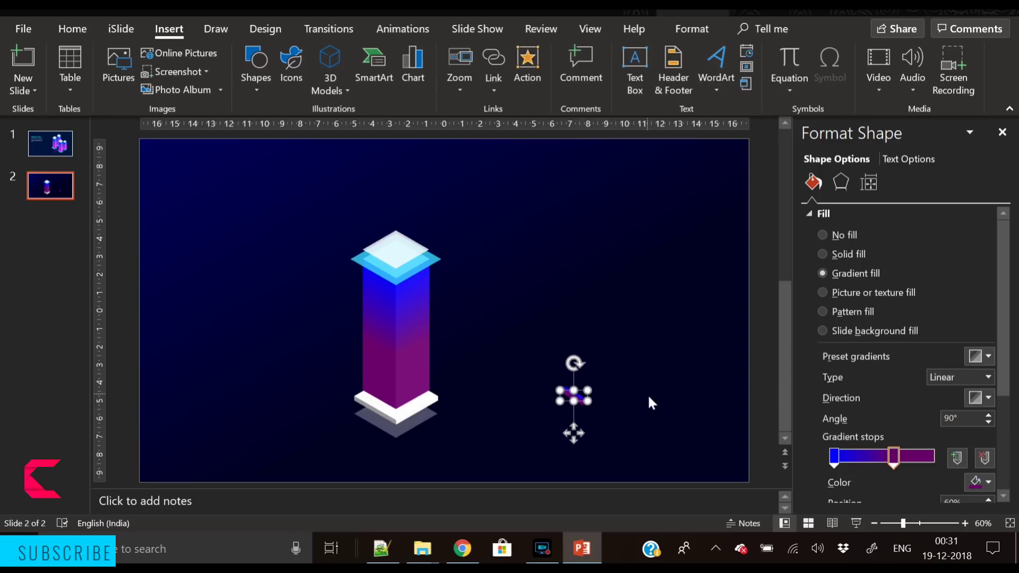
click(851, 255)
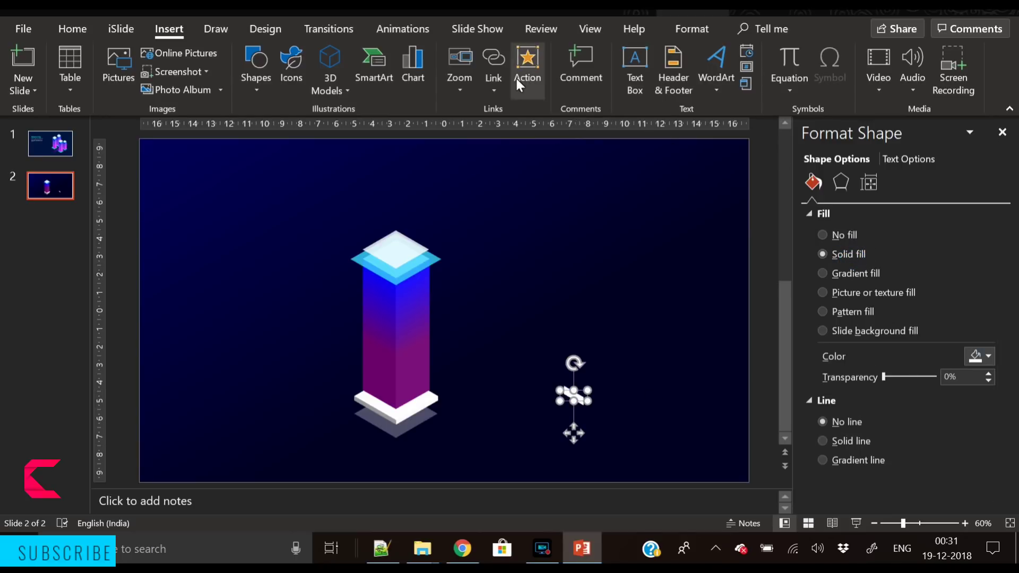
Size the white dash to 1.5 cm wide by 0.3 cm tall and place it on the pillar's lower front face
click(693, 28)
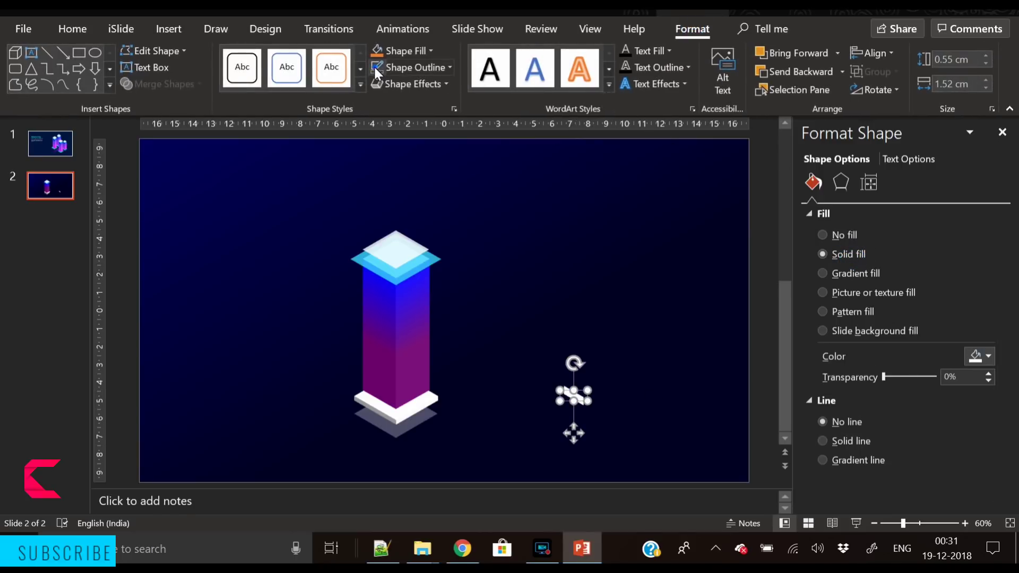
click(982, 87)
click(986, 81)
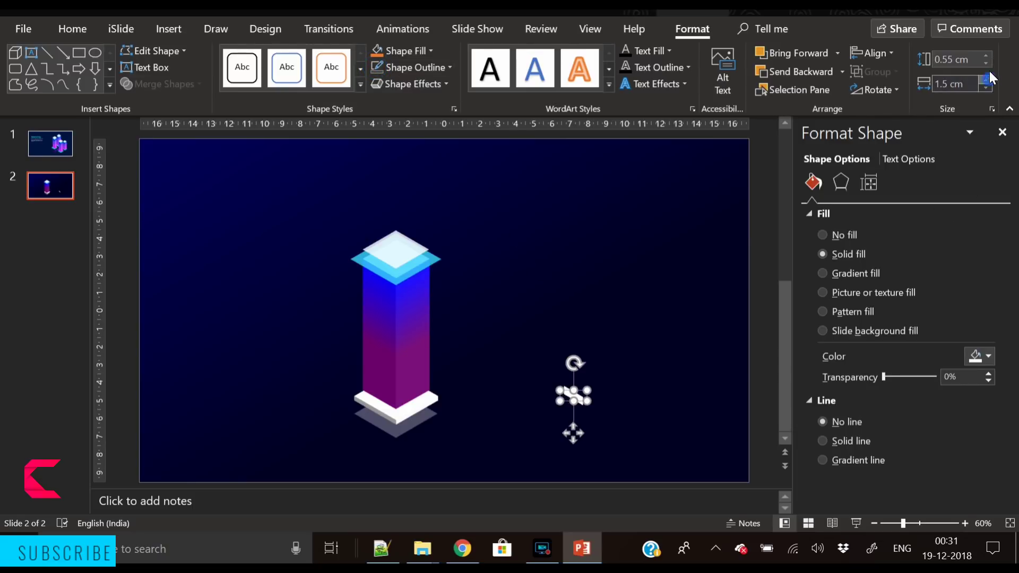
click(985, 63)
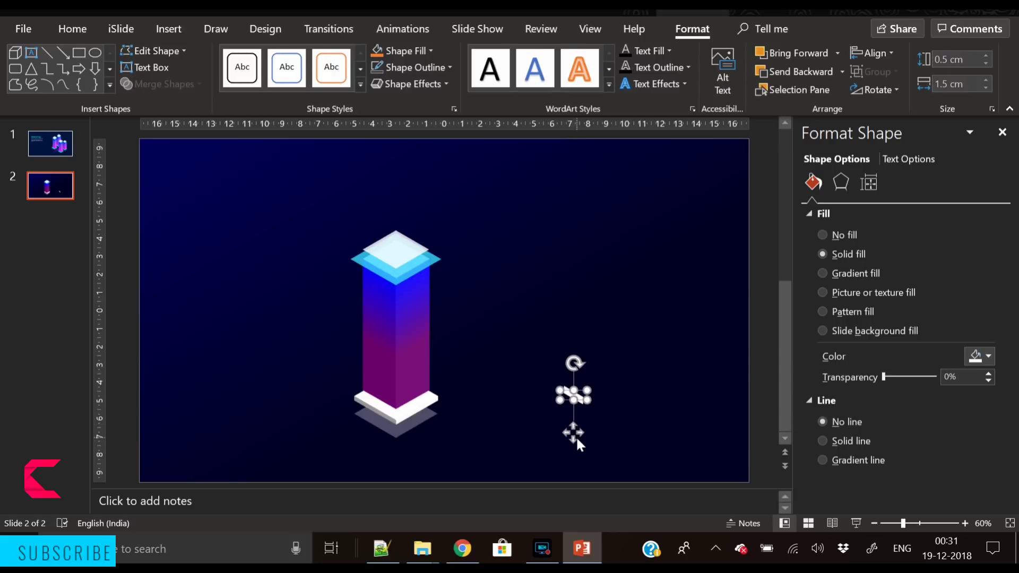
click(986, 63)
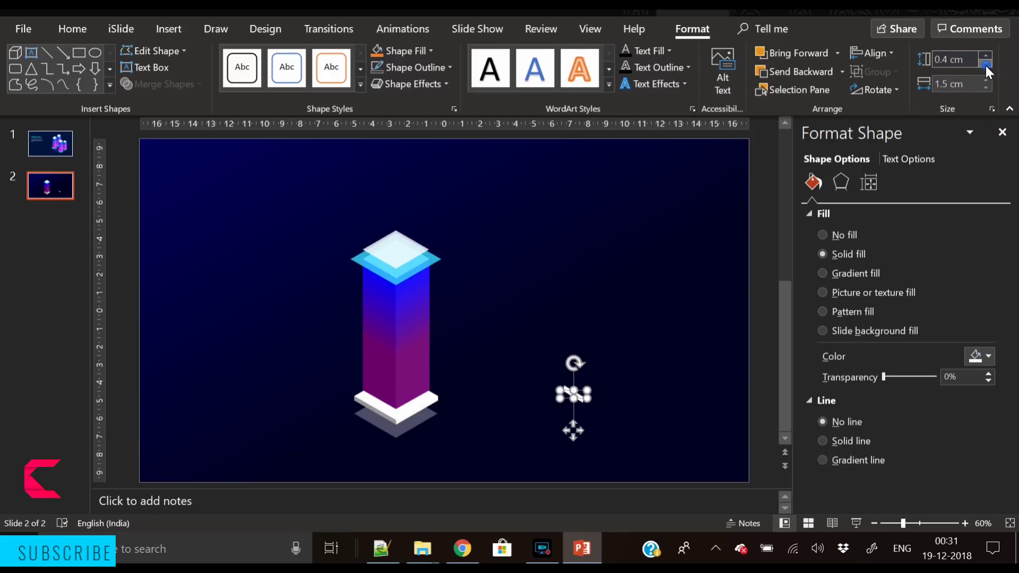
click(985, 63)
drag(576, 440, 380, 423)
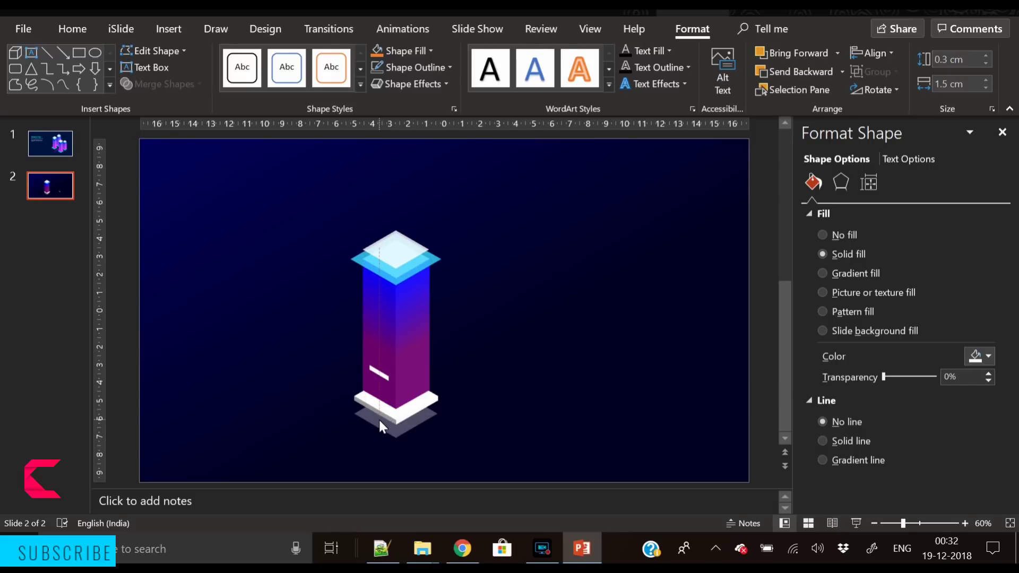
Adjust the white dash on the pillar, duplicate it, then delete the pillar's gradient left face
mouse_move(380, 423)
mouse_down()
mouse_move(377, 371)
mouse_move(375, 412)
mouse_up()
key(ctrl+v)
key(ctrl+v)
key(ctrl+v)
key(ctrl+v)
key(ctrl+v)
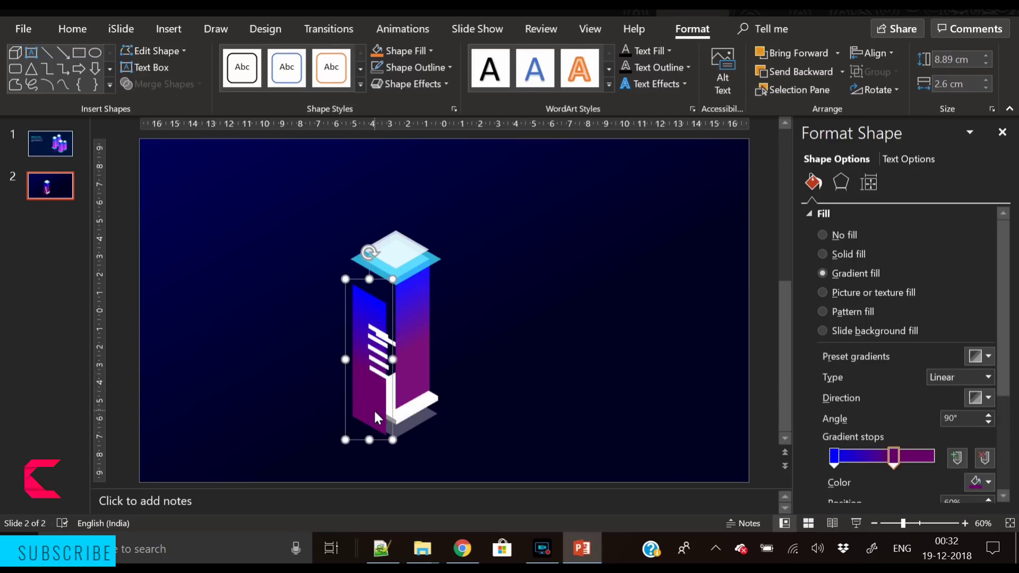
key(Delete)
Restore the deleted left face and paste more stripe copies up the pillar's left face
key(ctrl+z)
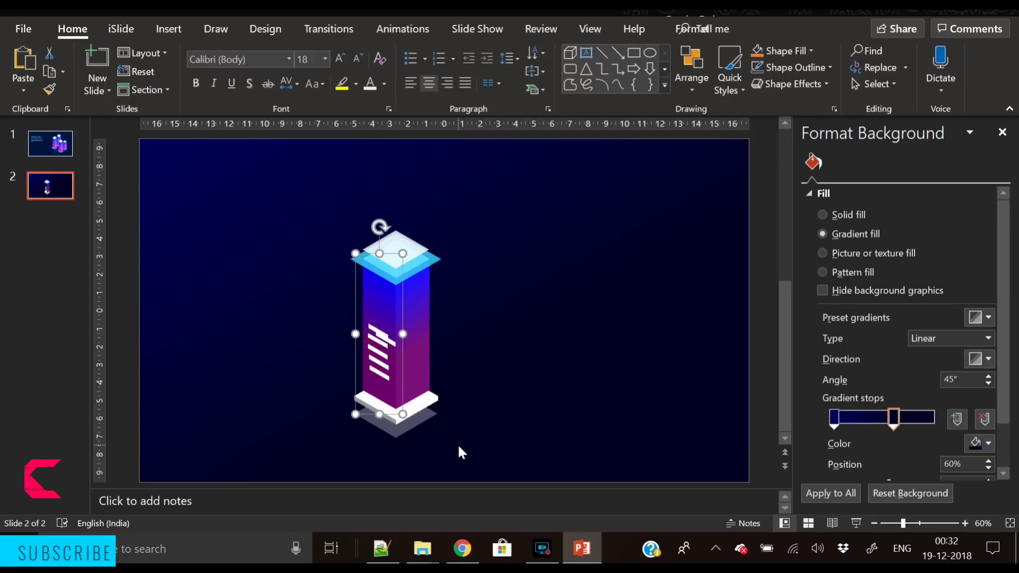
click(391, 346)
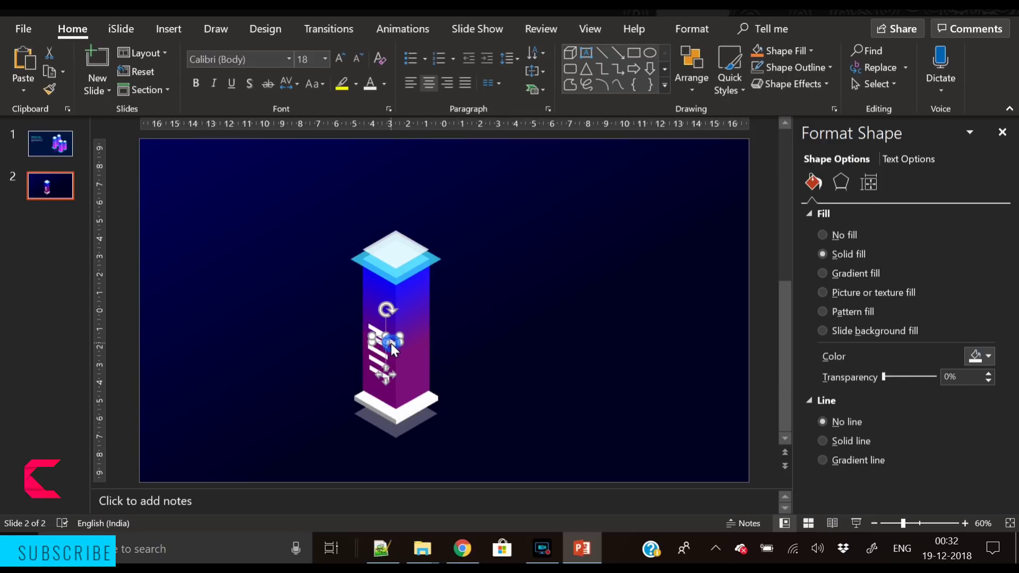
key(ctrl+v)
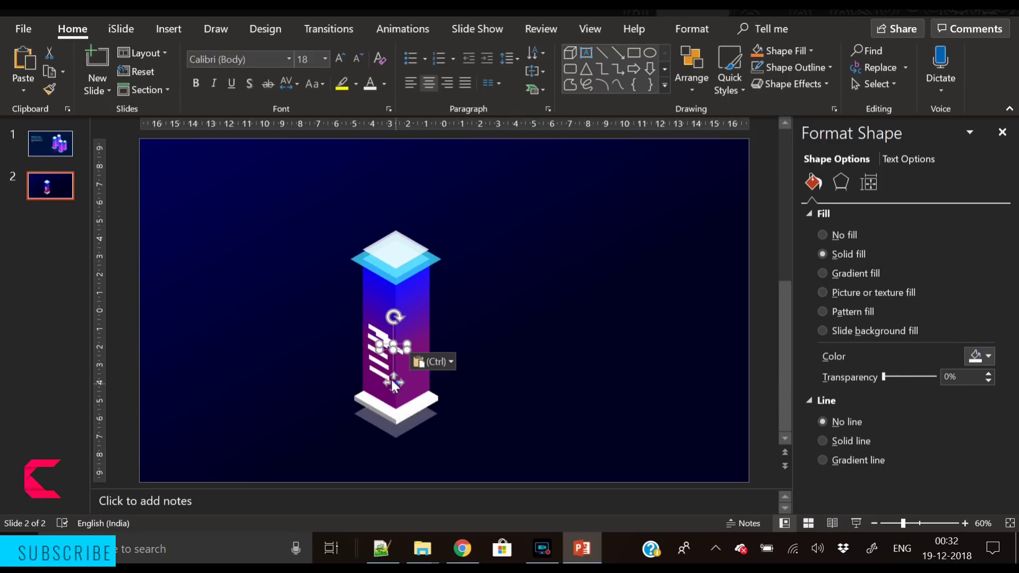
drag(393, 382, 378, 337)
key(ctrl+v)
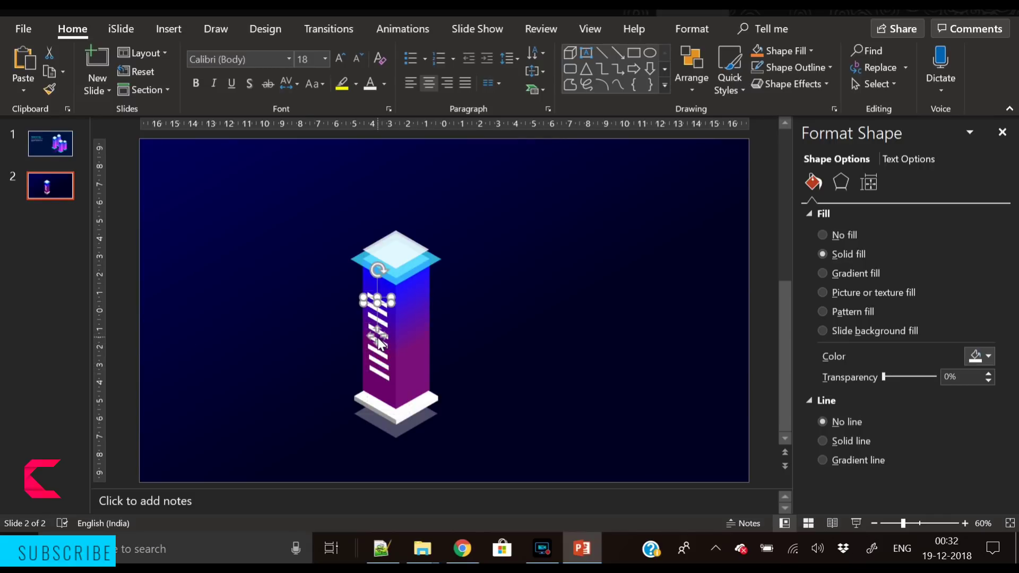
key(ctrl+v)
drag(378, 343, 377, 328)
Select all the stripes, align them to center, and distribute them vertically
click(307, 336)
drag(295, 399, 432, 265)
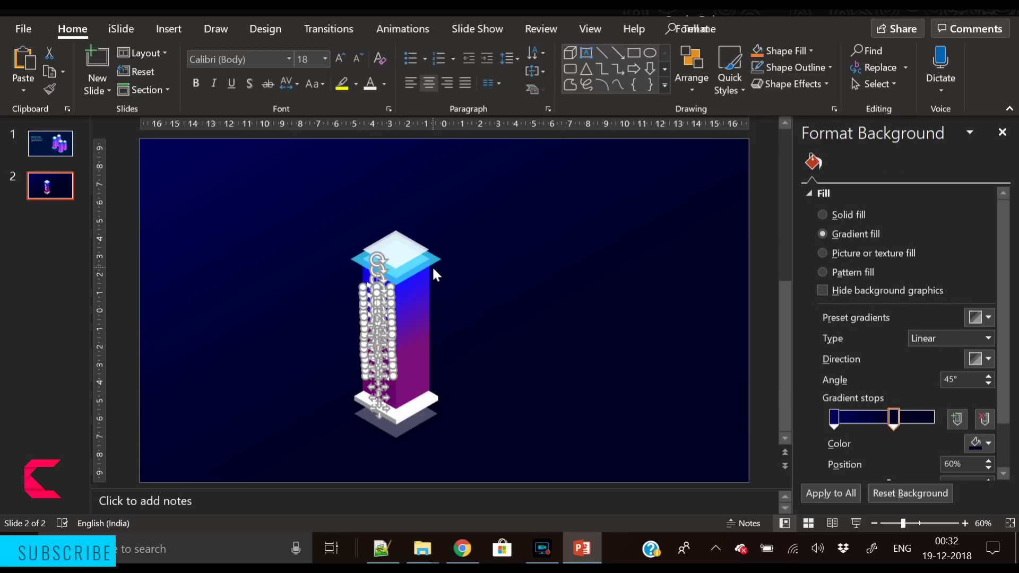
click(691, 27)
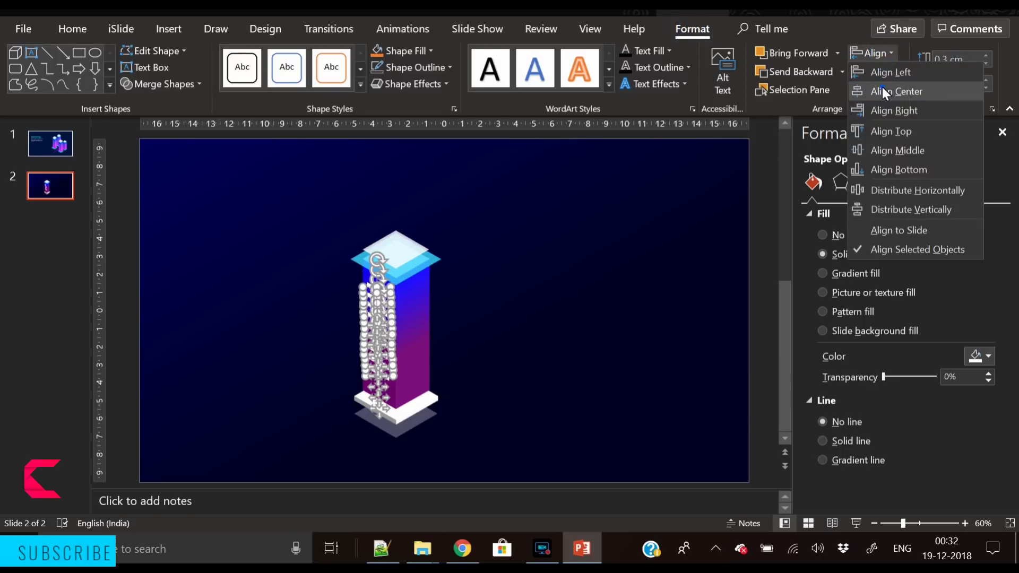
click(882, 90)
click(884, 53)
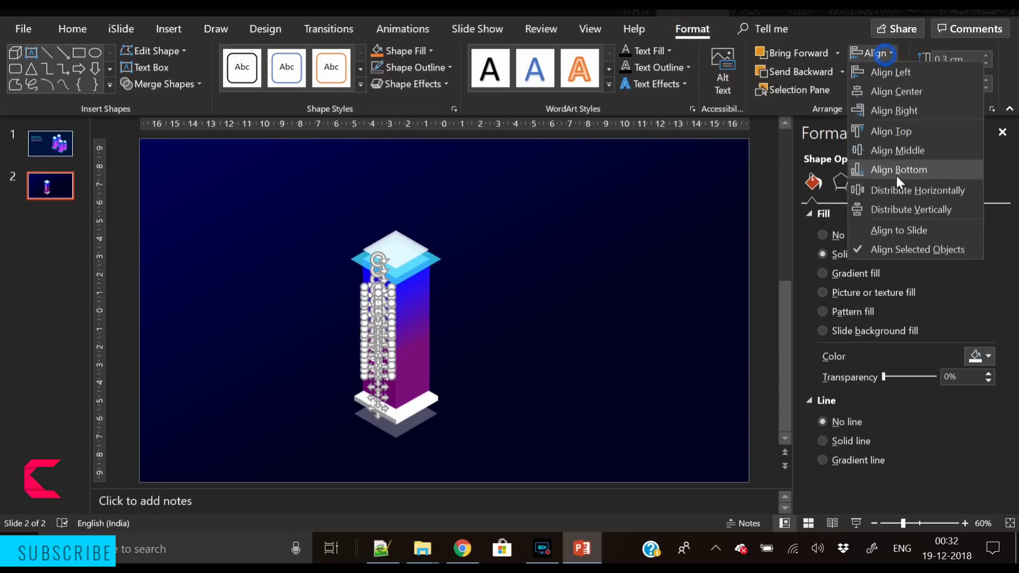
click(894, 209)
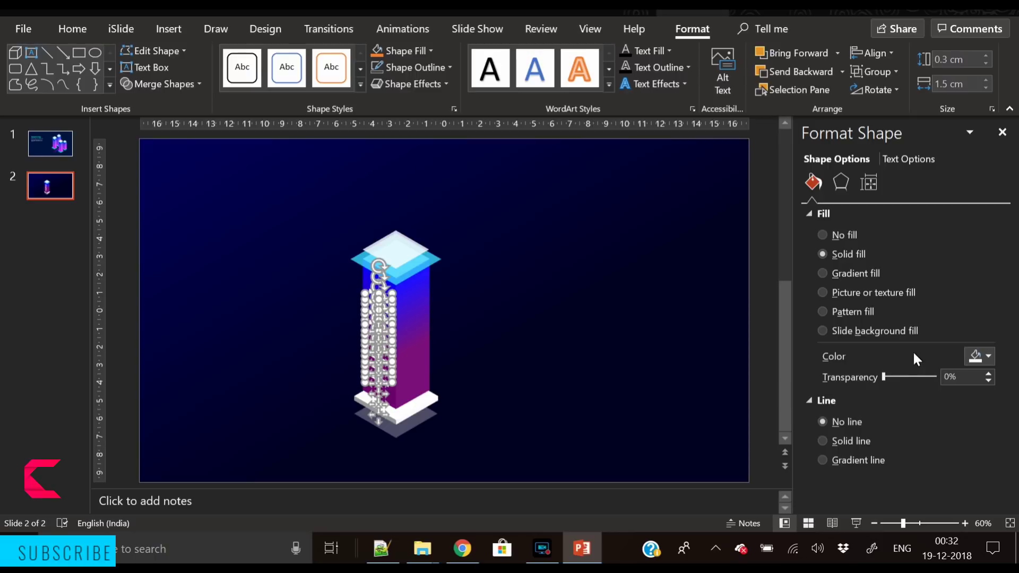
Make the stripes 88% transparent, group them, and resize the group to 1.83 cm tall
drag(883, 378, 929, 381)
click(710, 340)
drag(307, 429, 407, 283)
key(ctrl+g)
drag(378, 289, 377, 348)
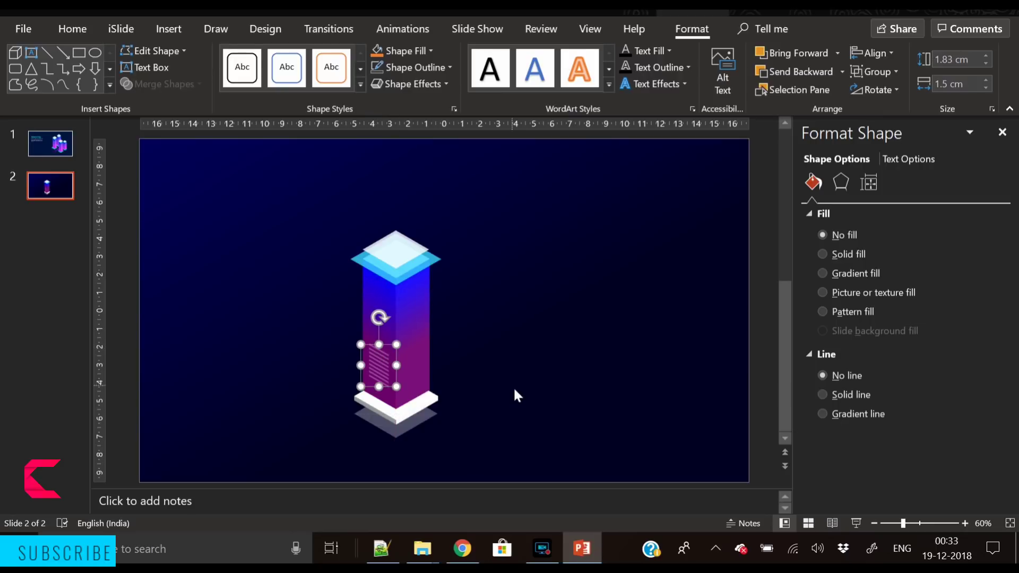
Duplicate the vent group and move the copy above the first vent
click(512, 386)
click(380, 364)
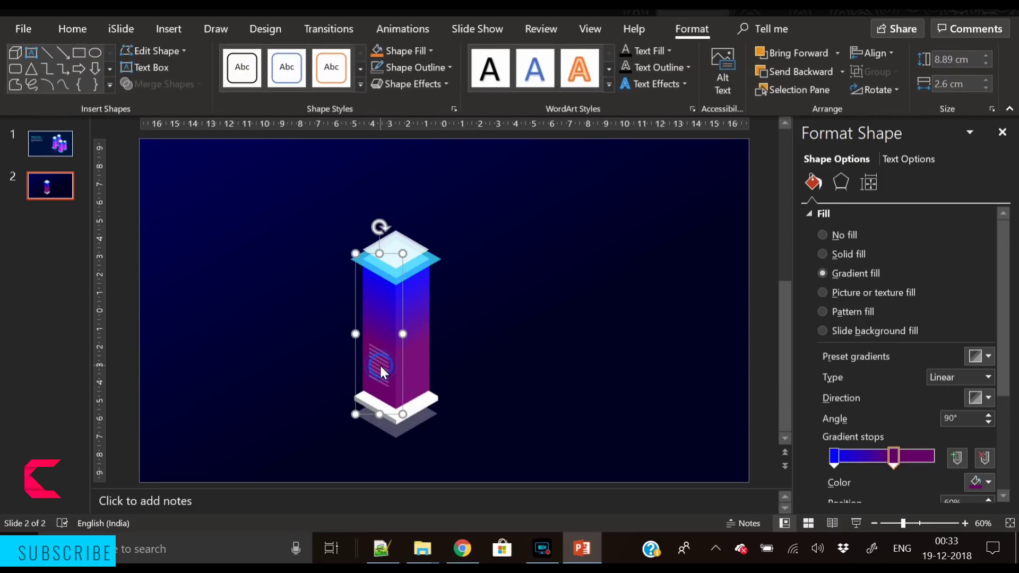
click(380, 357)
key(ctrl+c)
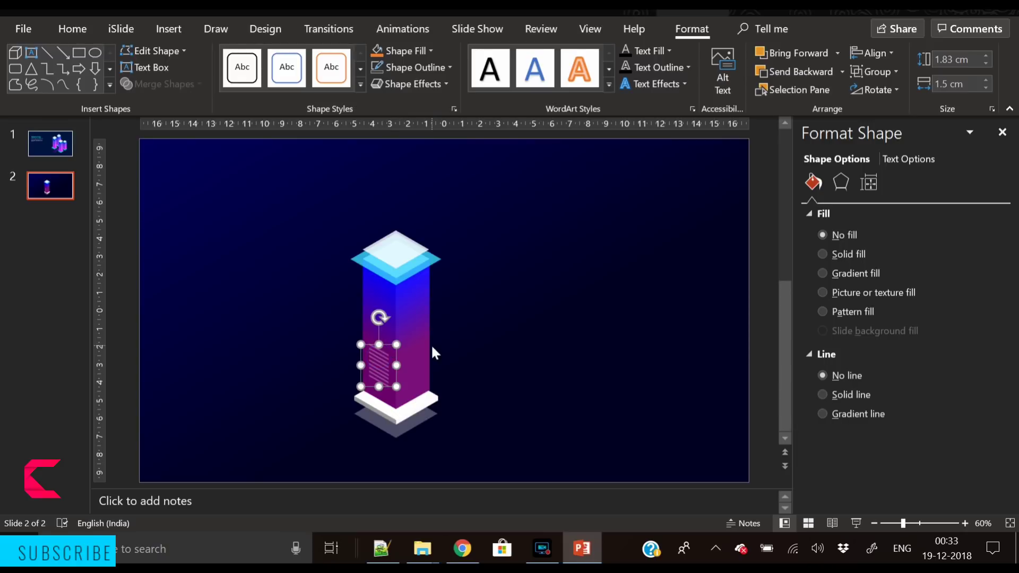
key(ctrl+v)
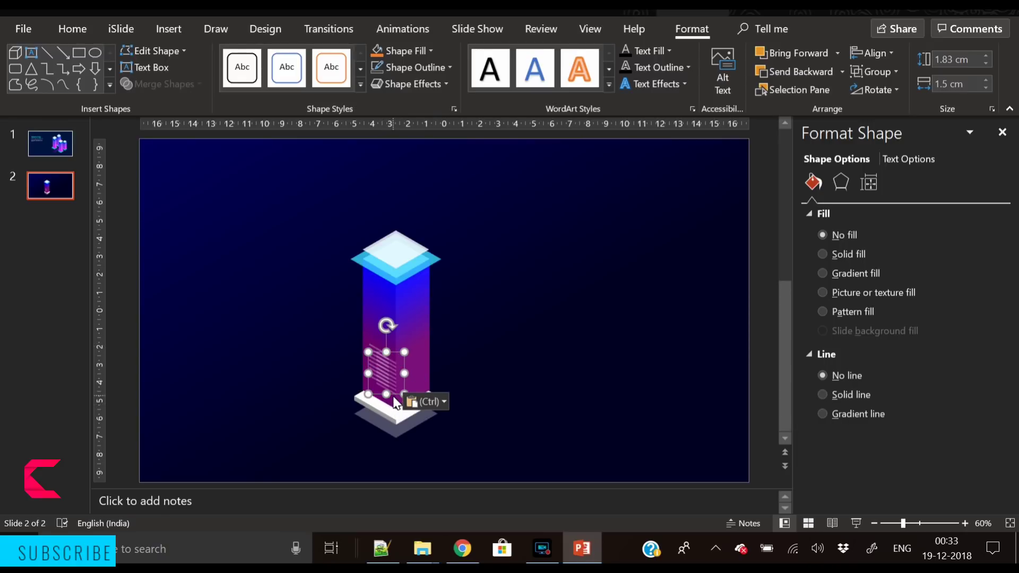
drag(396, 401, 386, 334)
click(331, 454)
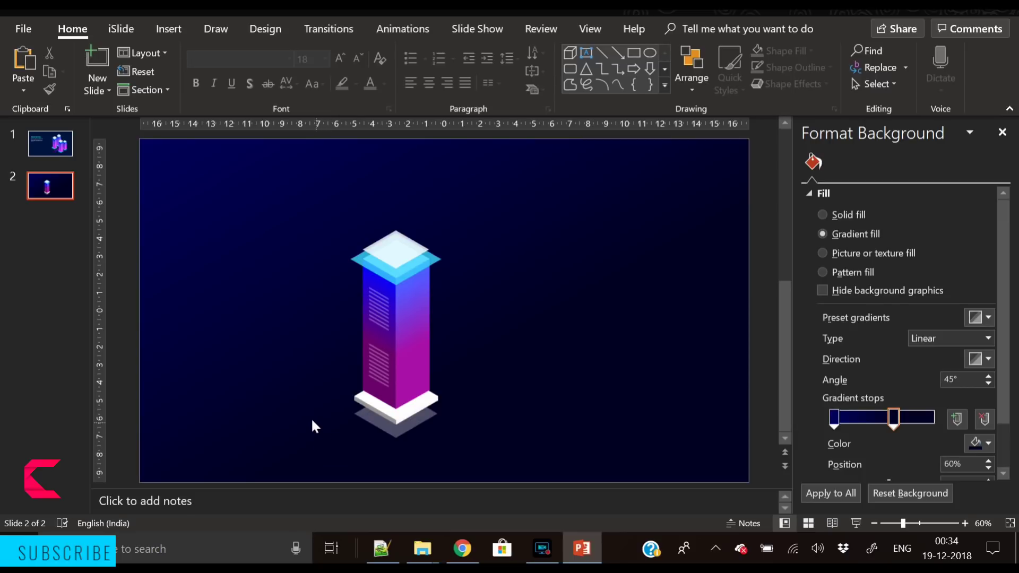
Copy both left-face vents onto the pillar's right face
drag(311, 419, 418, 279)
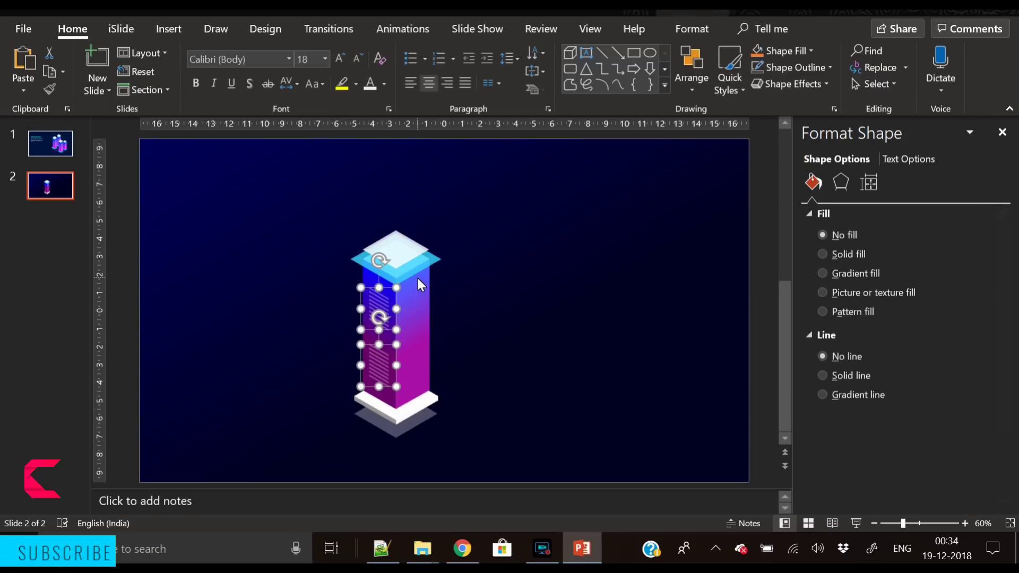
key(ctrl+c)
key(ctrl+v)
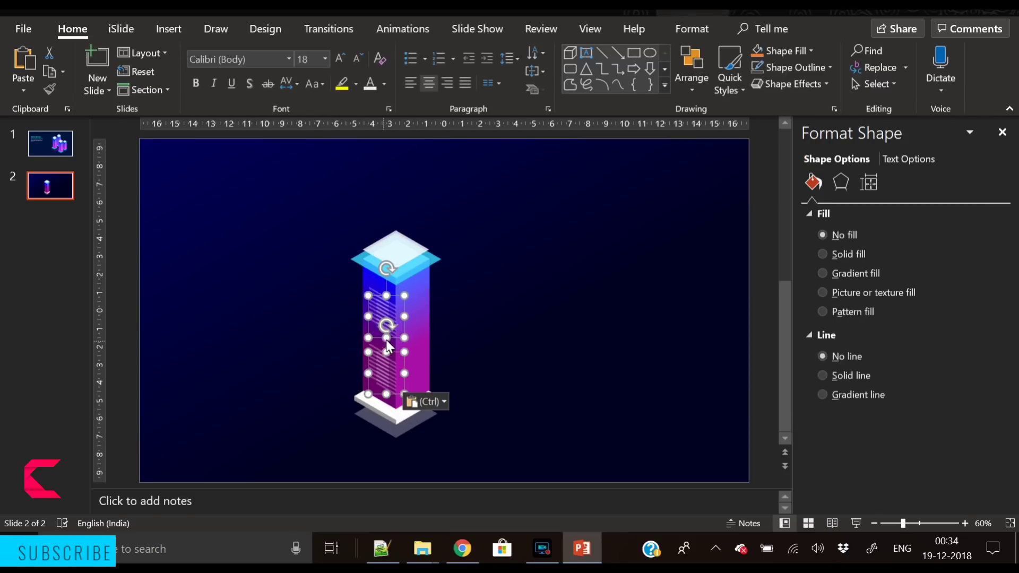
drag(377, 314, 415, 310)
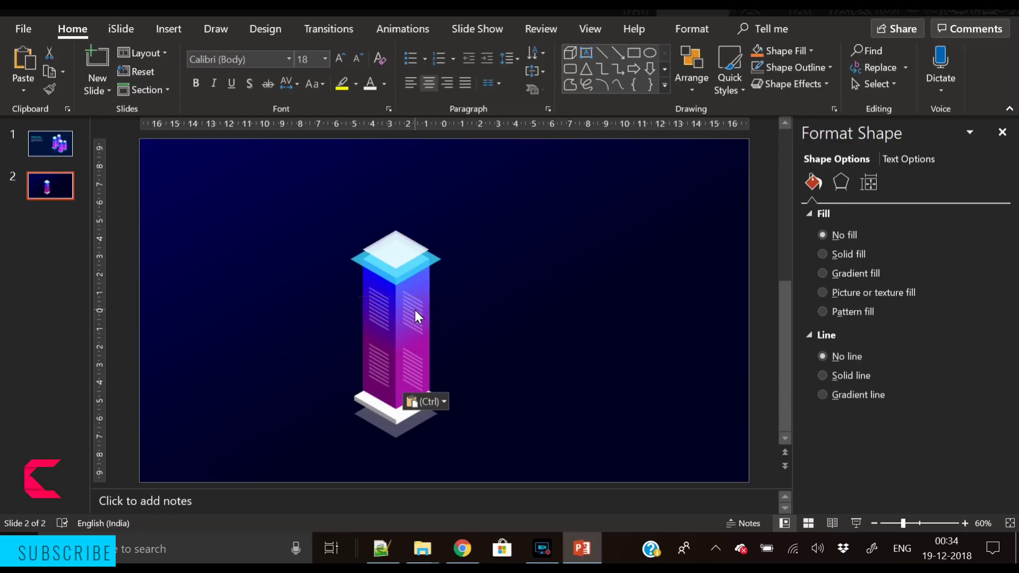
click(415, 309)
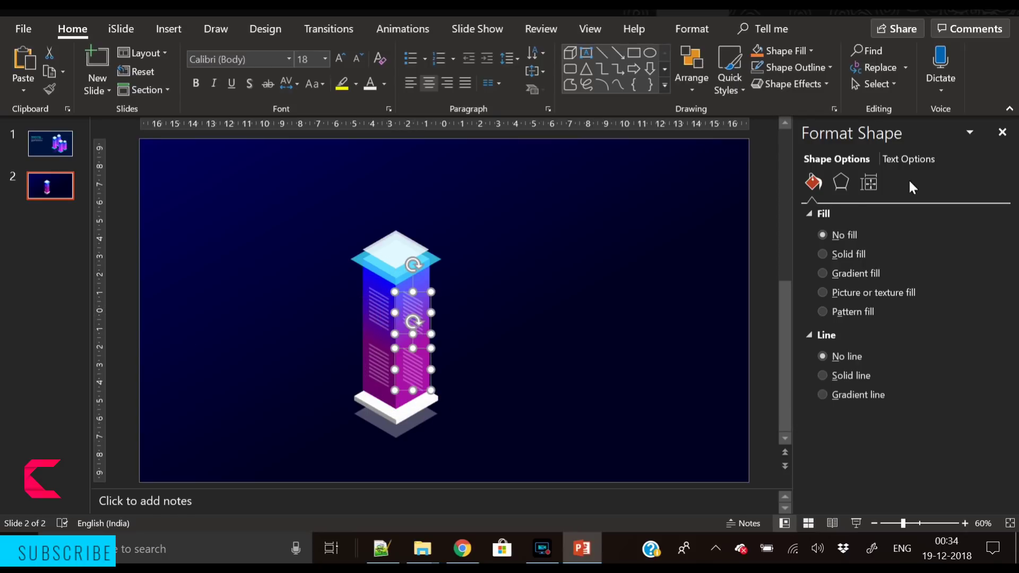
Tilt the right-face vents with the Off Axis preset (X 315°, Y 35°) and nudge them into place
click(841, 182)
scroll(985, 340, down, 5)
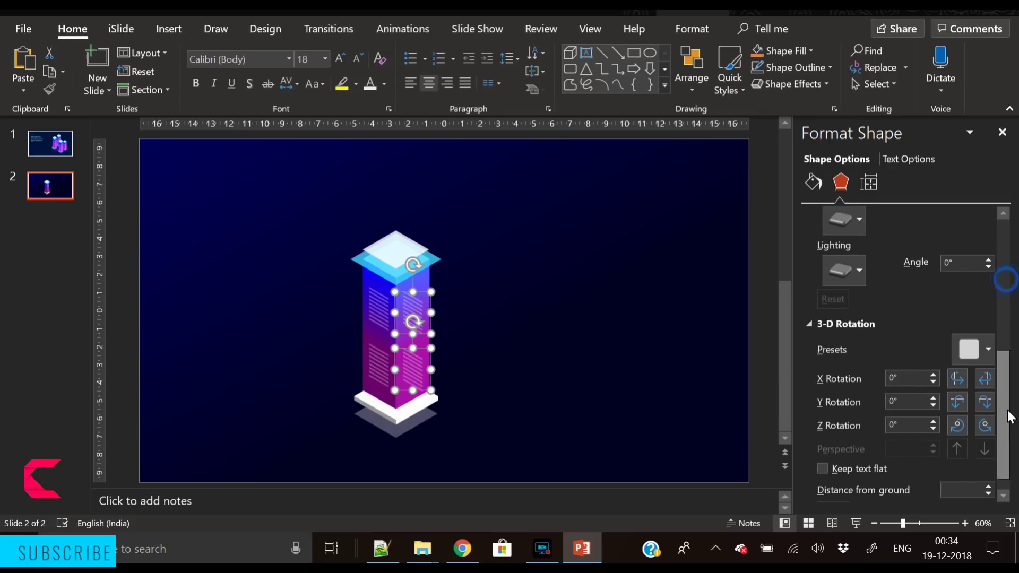
click(982, 351)
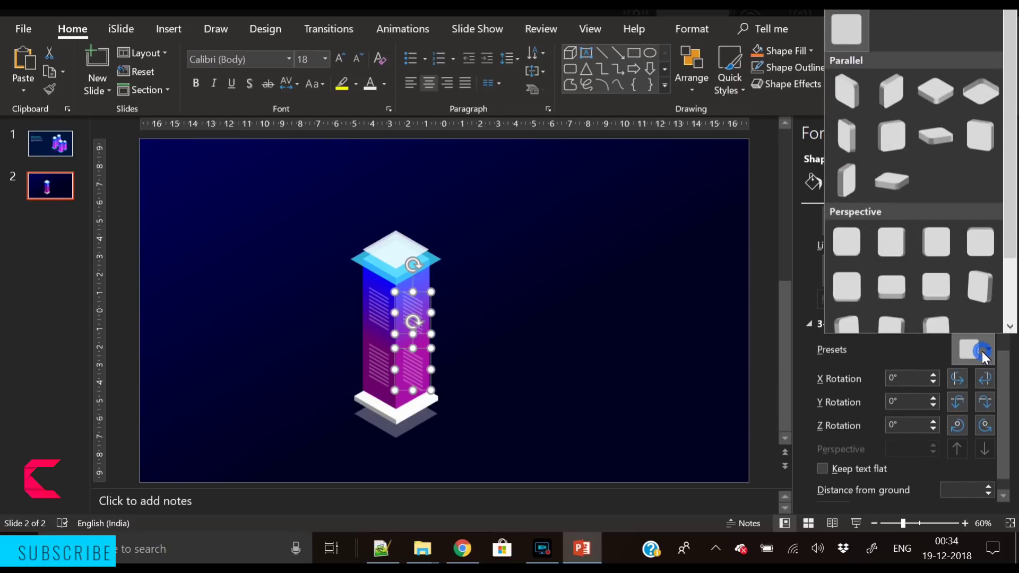
click(900, 93)
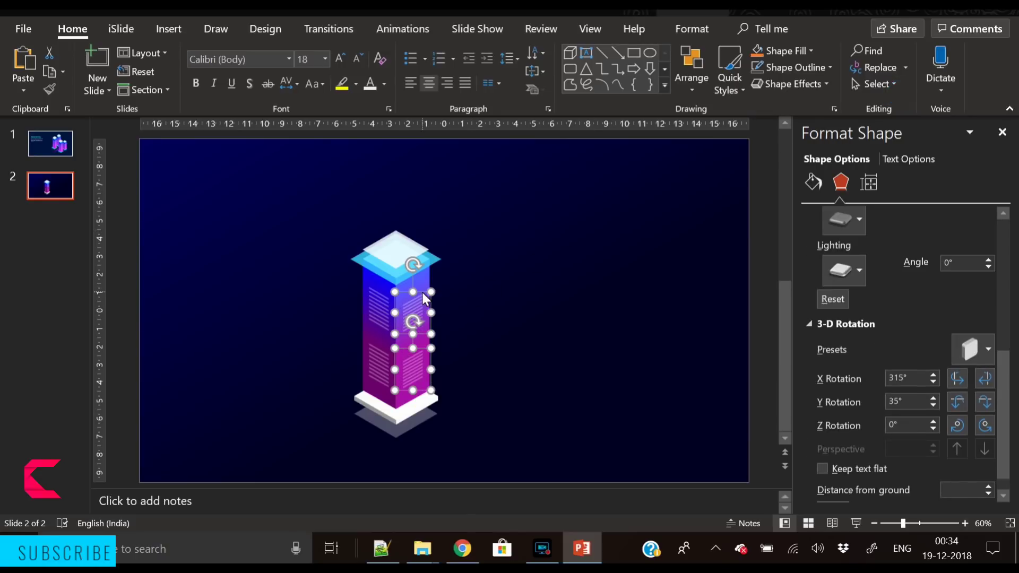
drag(422, 291, 421, 284)
click(256, 224)
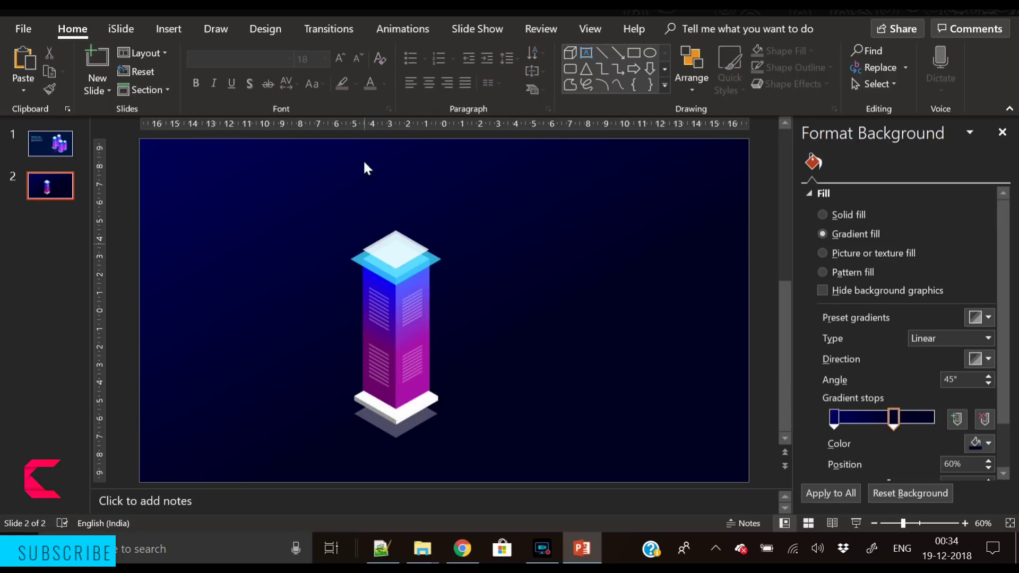
Draw a rounded square 2.6 cm tall beside the pillar and round its corners more
click(171, 28)
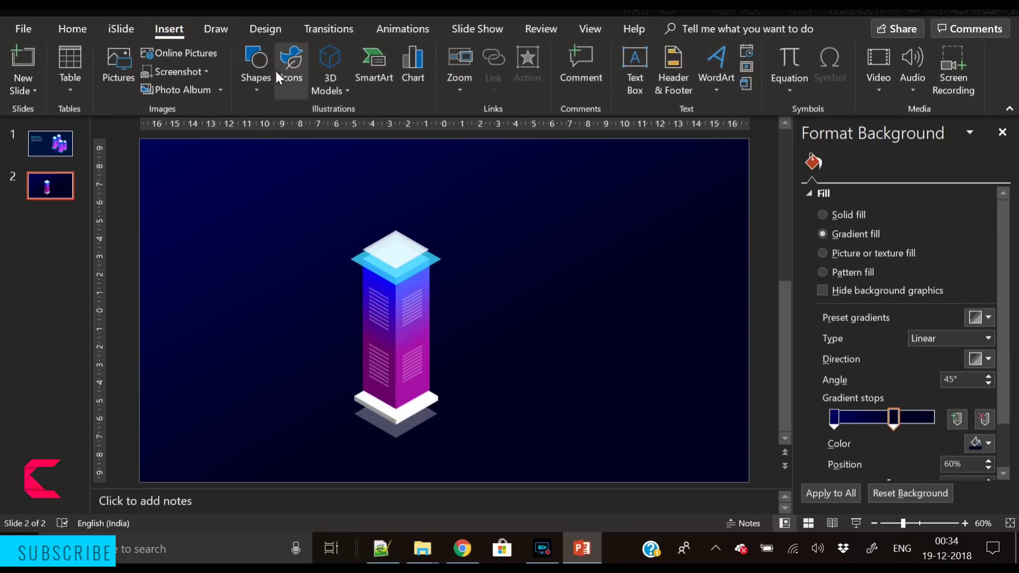
click(260, 82)
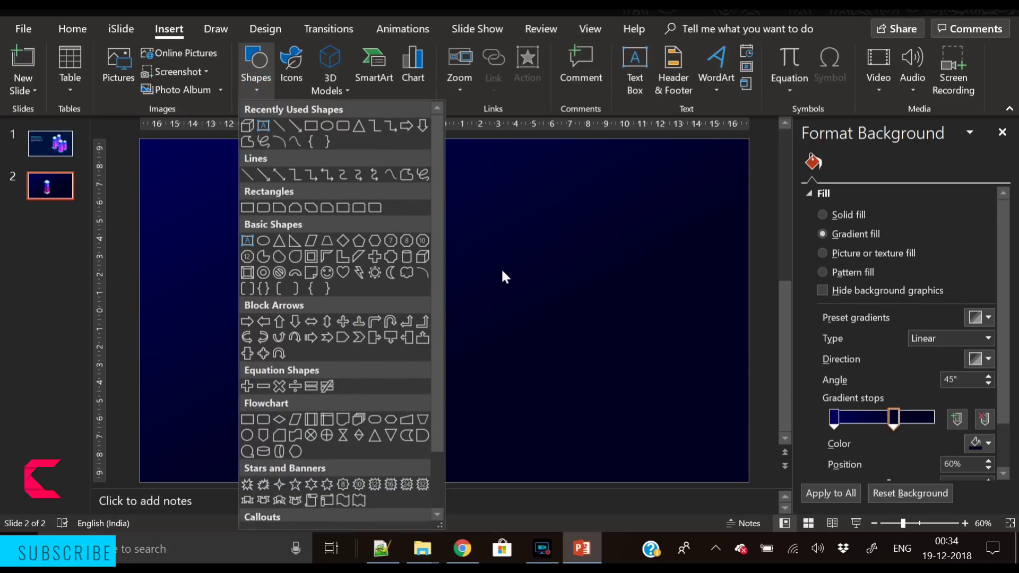
click(347, 127)
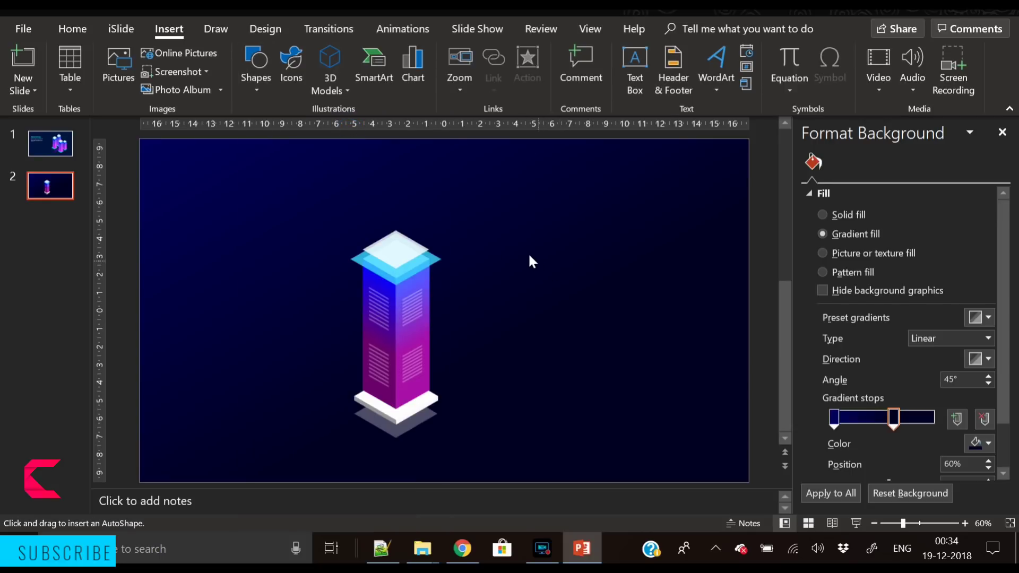
drag(529, 255, 577, 299)
click(986, 64)
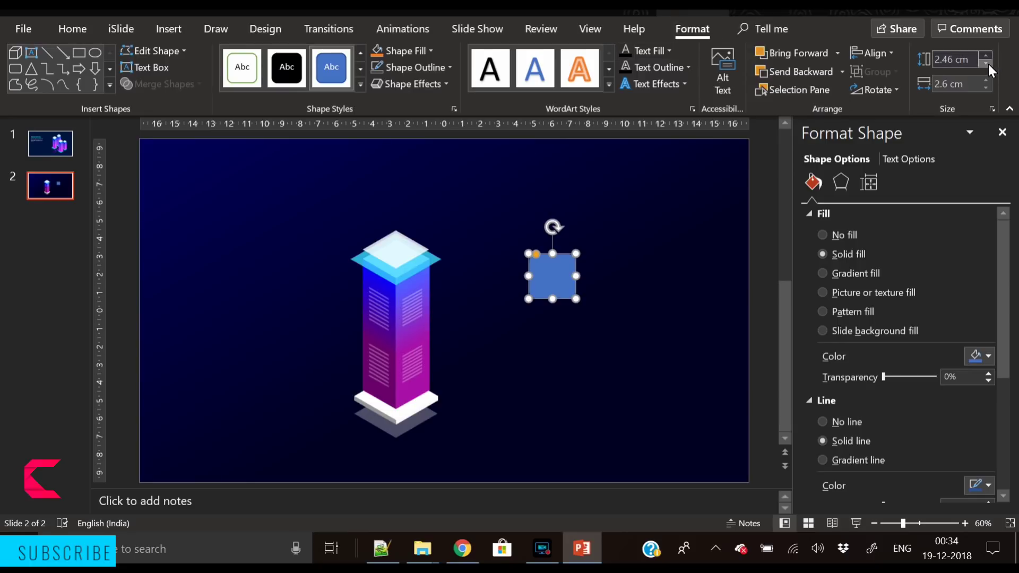
click(984, 53)
click(983, 55)
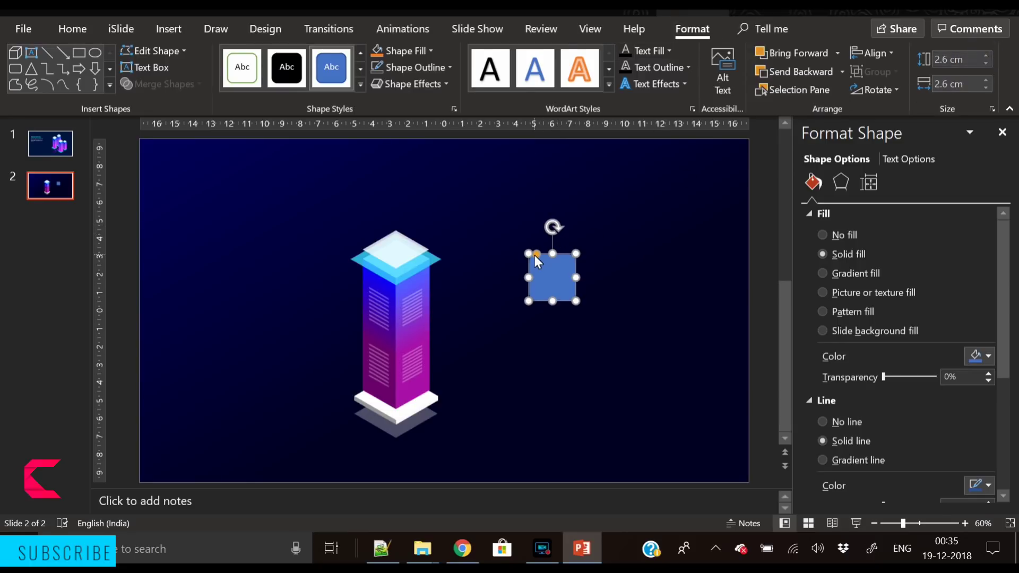
drag(535, 255, 540, 256)
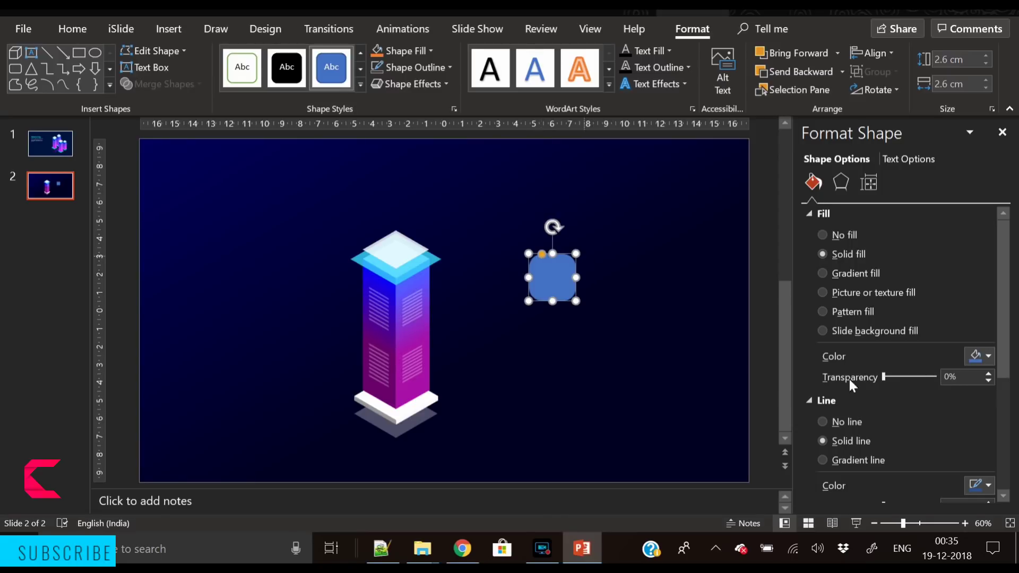
Remove the square's fill and give it a white outline
click(846, 236)
drag(1001, 327, 996, 378)
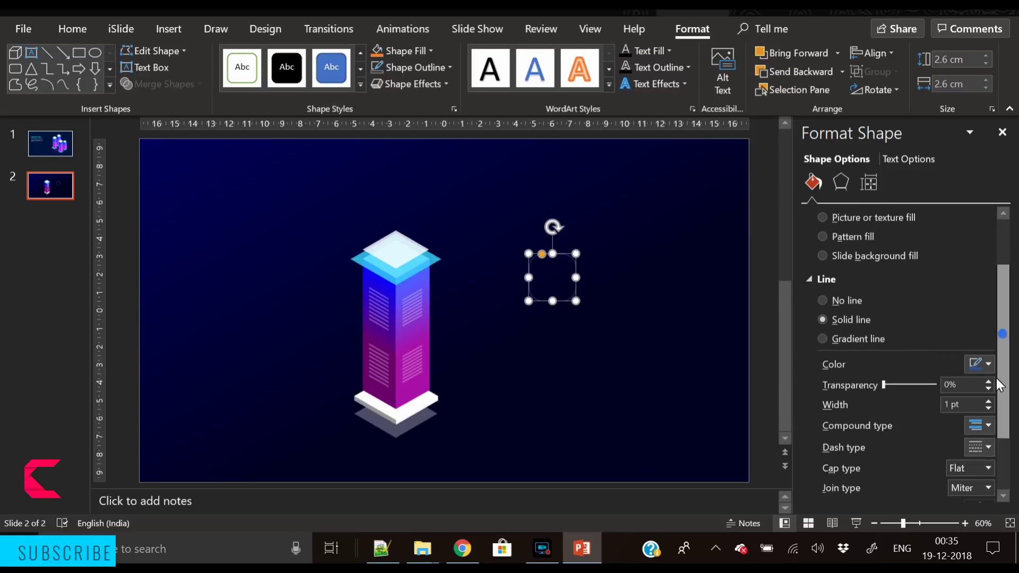
click(980, 363)
click(893, 196)
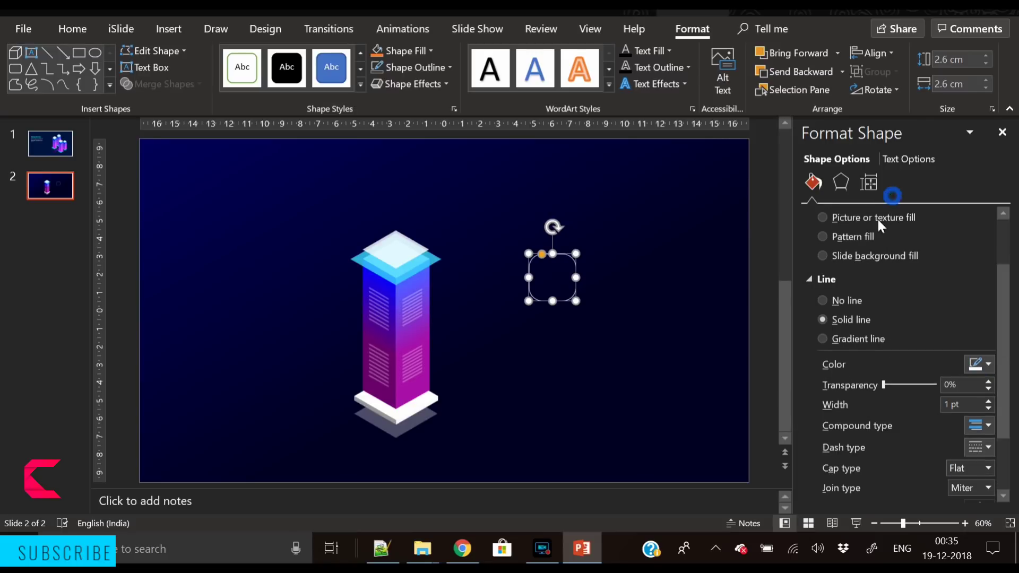
Apply a Parallel 3-D rotation preset to the ring and move it onto the pillar top
click(844, 182)
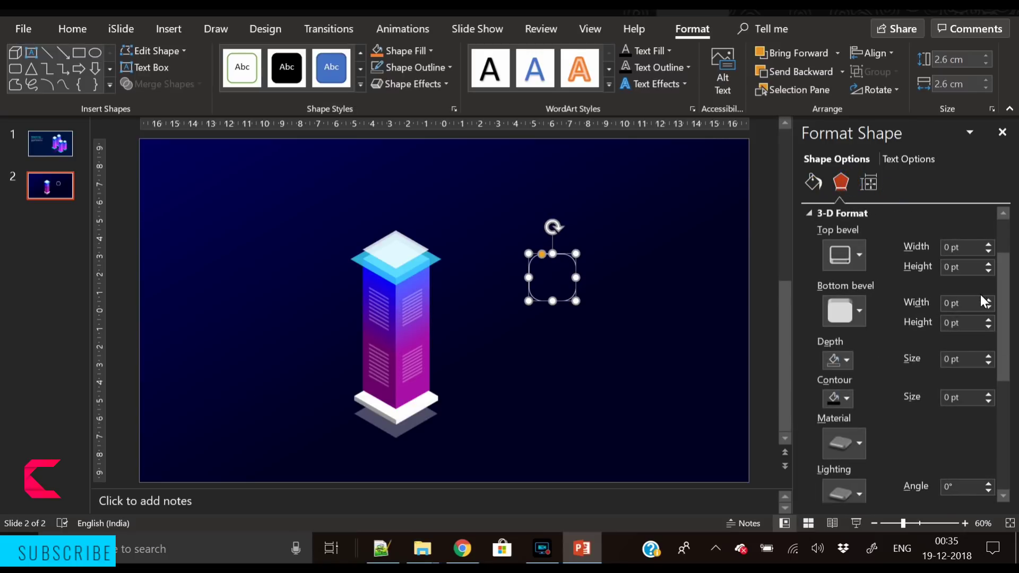
scroll(989, 392, down, 5)
click(970, 324)
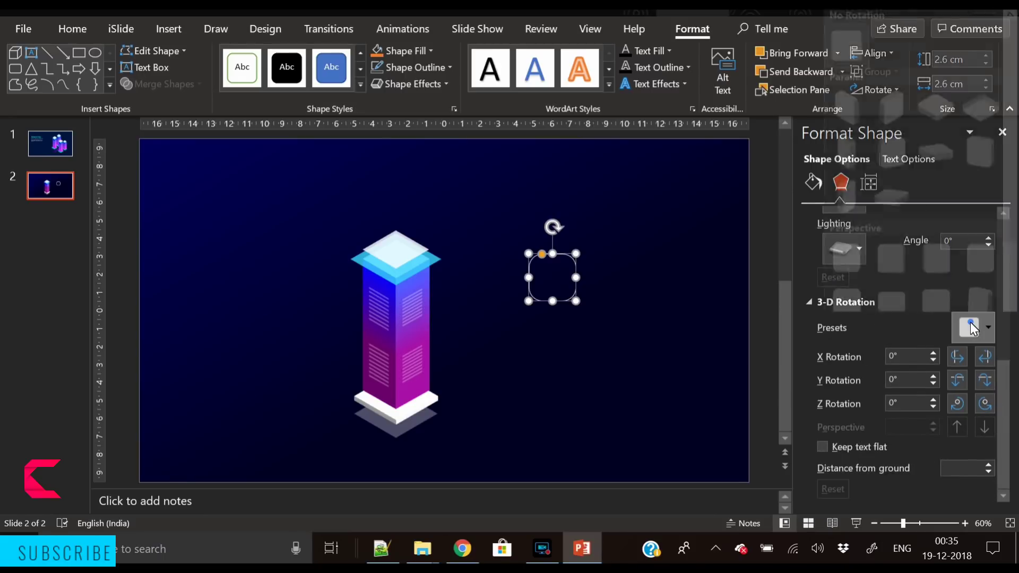
click(935, 74)
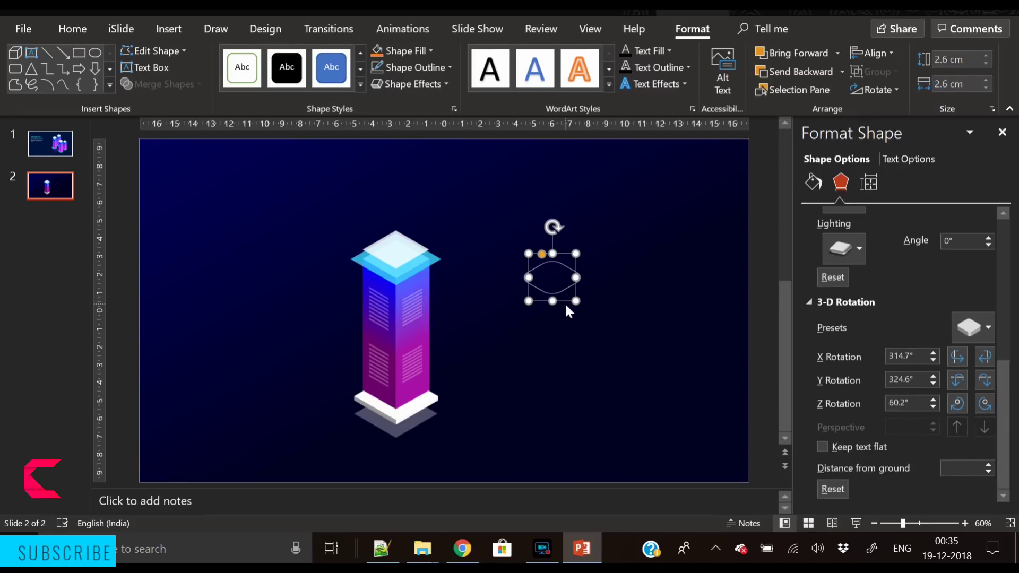
drag(565, 302, 408, 266)
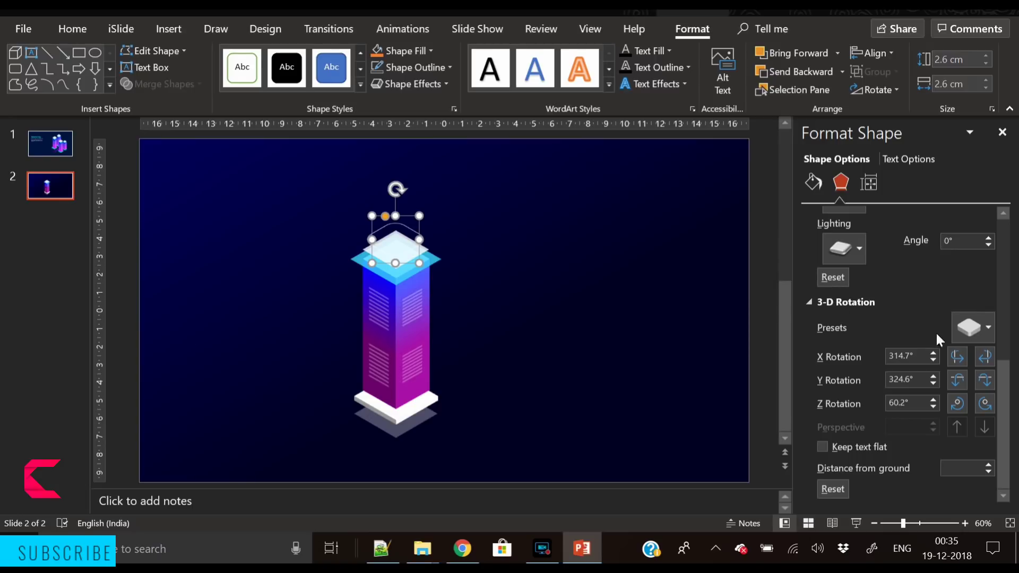
Give the pillar-top ring a Turquoise outline 2.75 pt wide
click(813, 182)
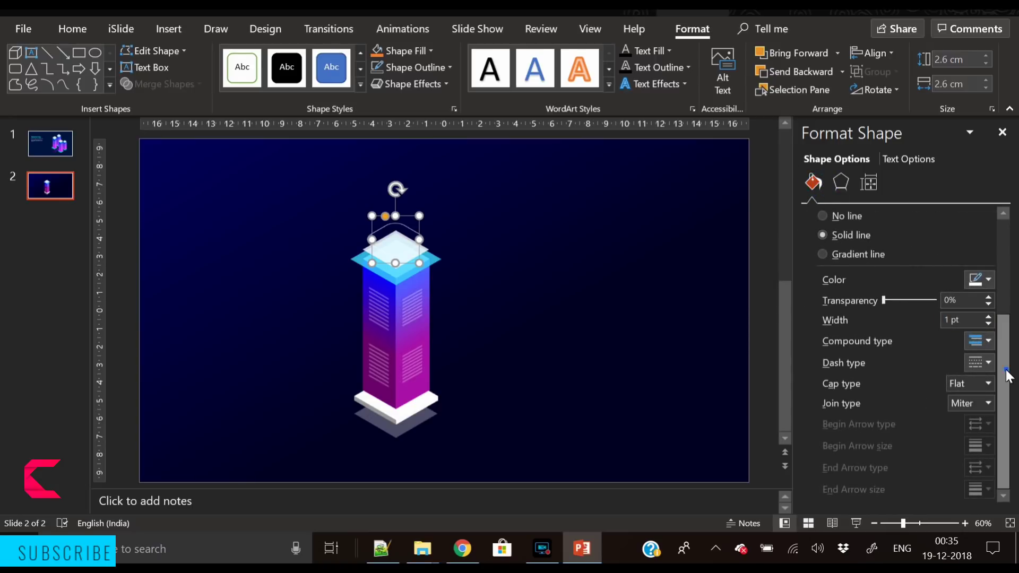
drag(1007, 370, 1011, 327)
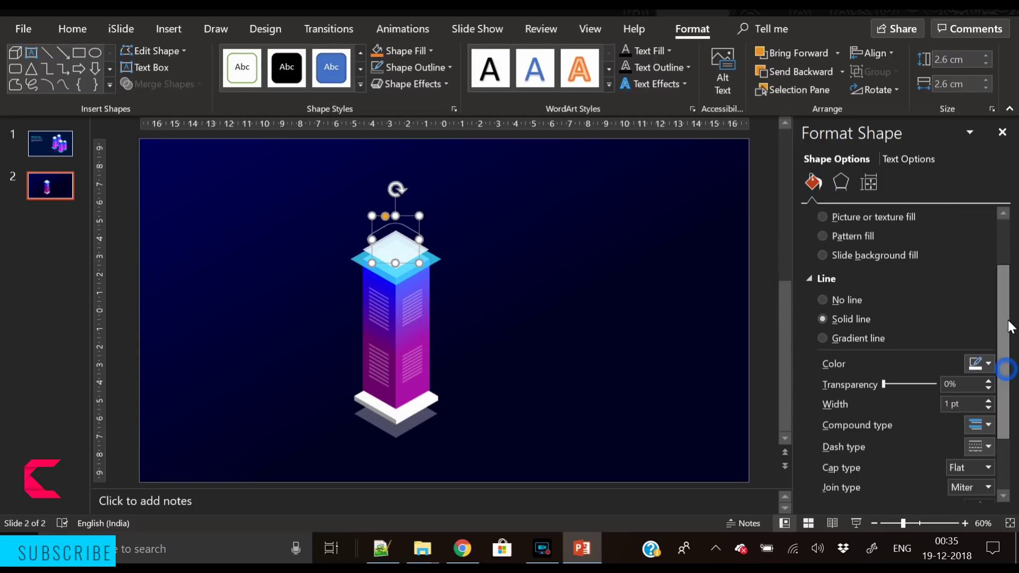
click(977, 371)
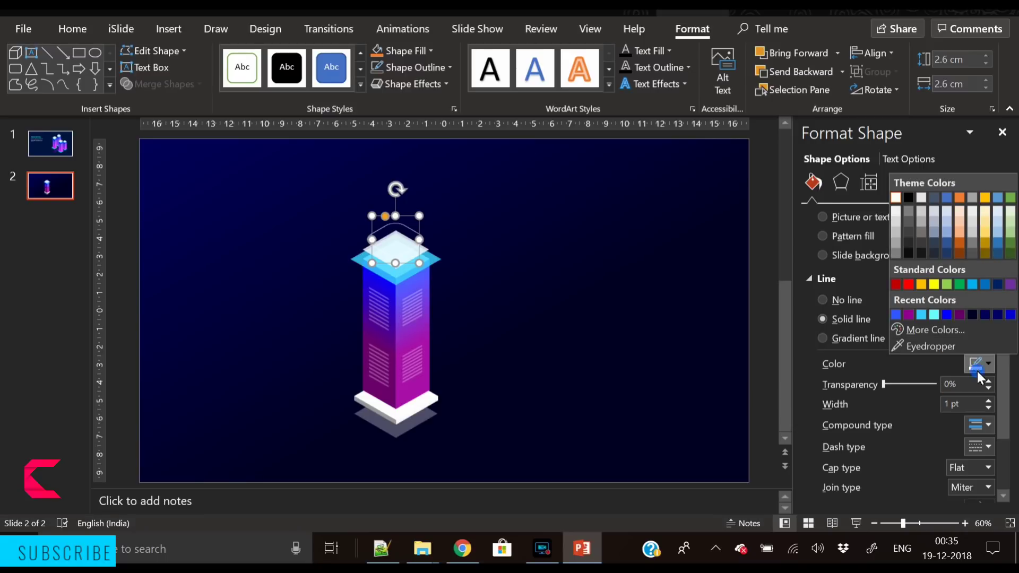
click(920, 314)
click(610, 283)
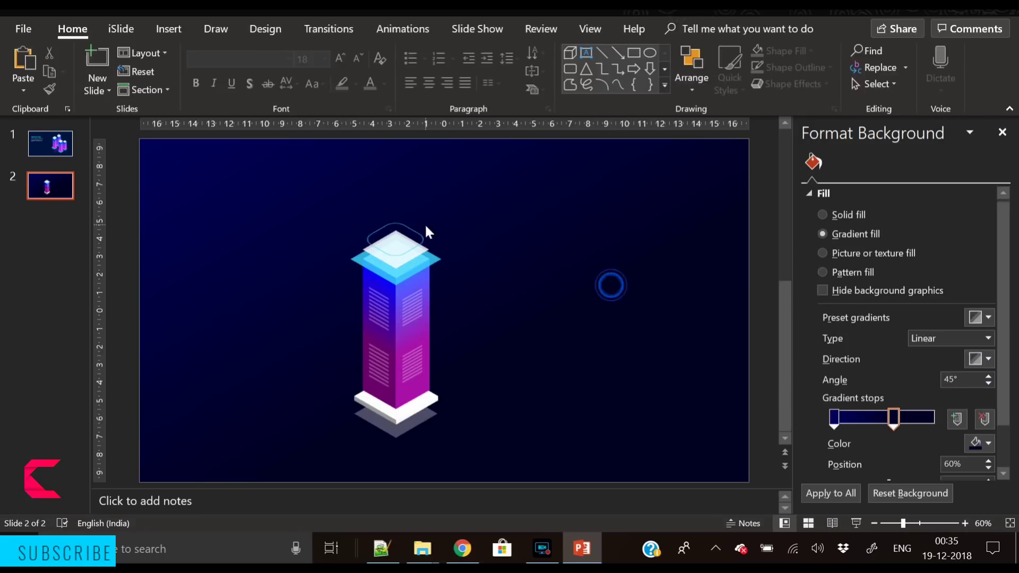
click(421, 247)
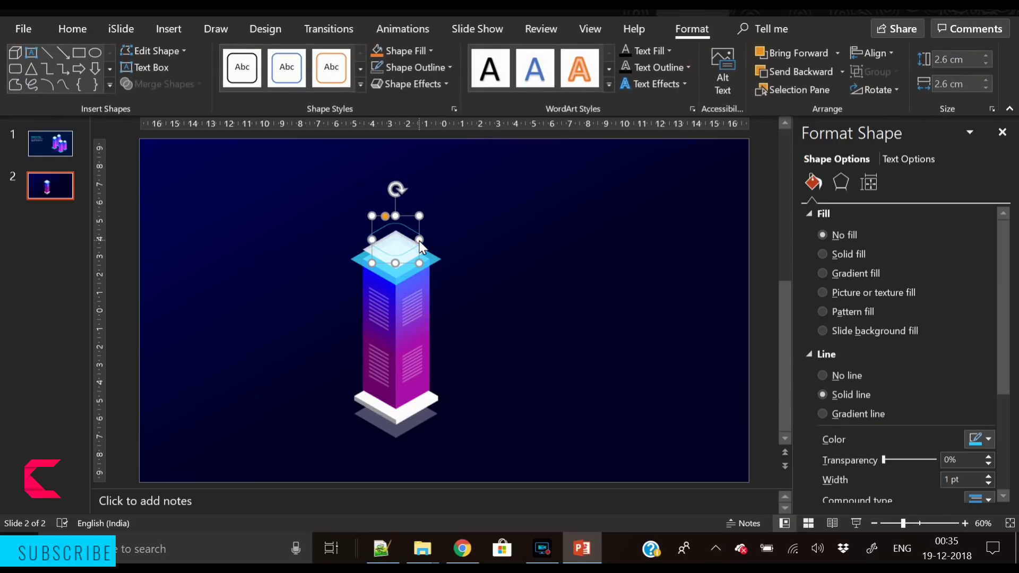
click(988, 476)
click(988, 476)
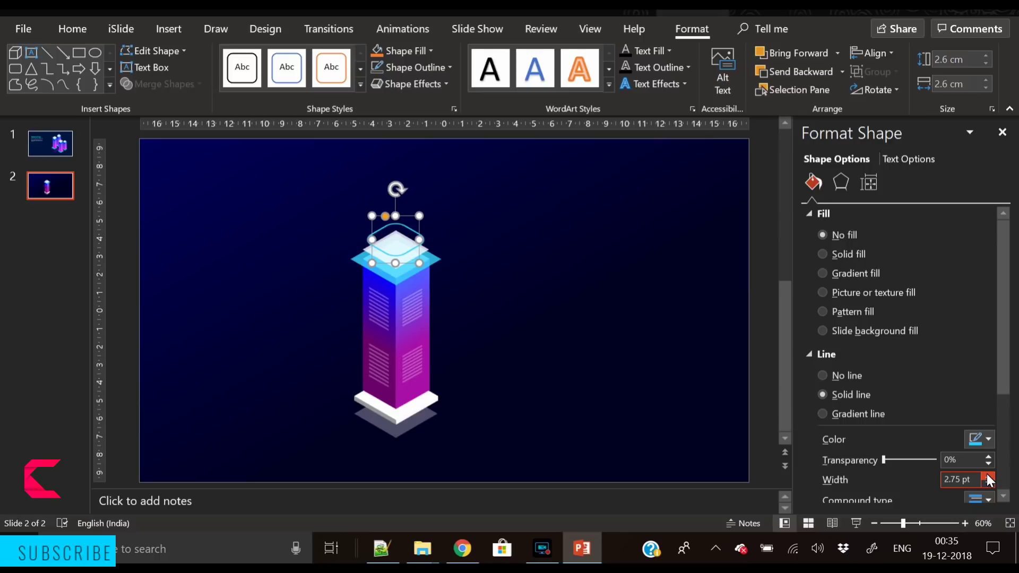
Reselect the ring outline on the pillar top, not the filled ellipse beneath it
click(622, 334)
click(416, 249)
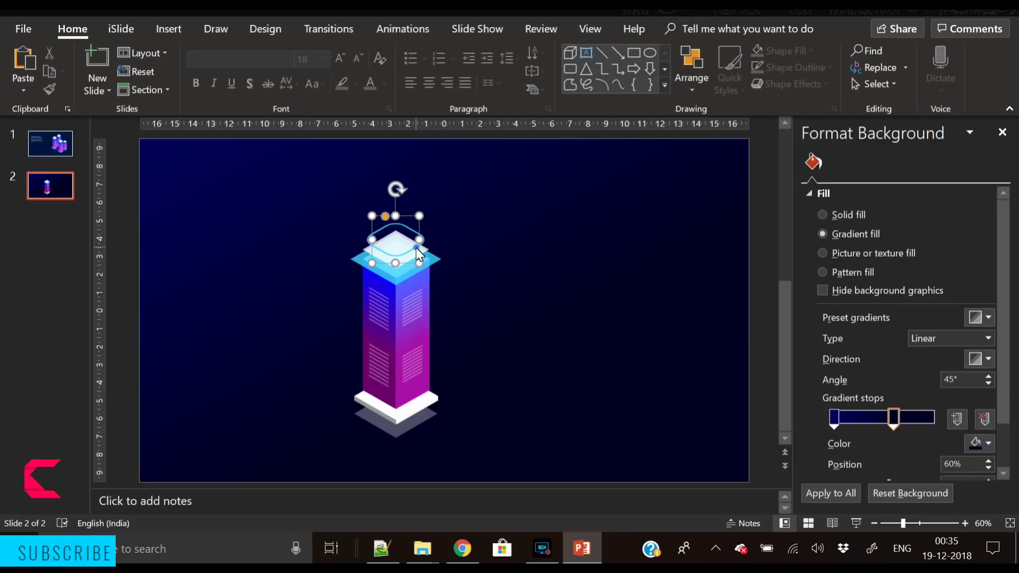
click(416, 251)
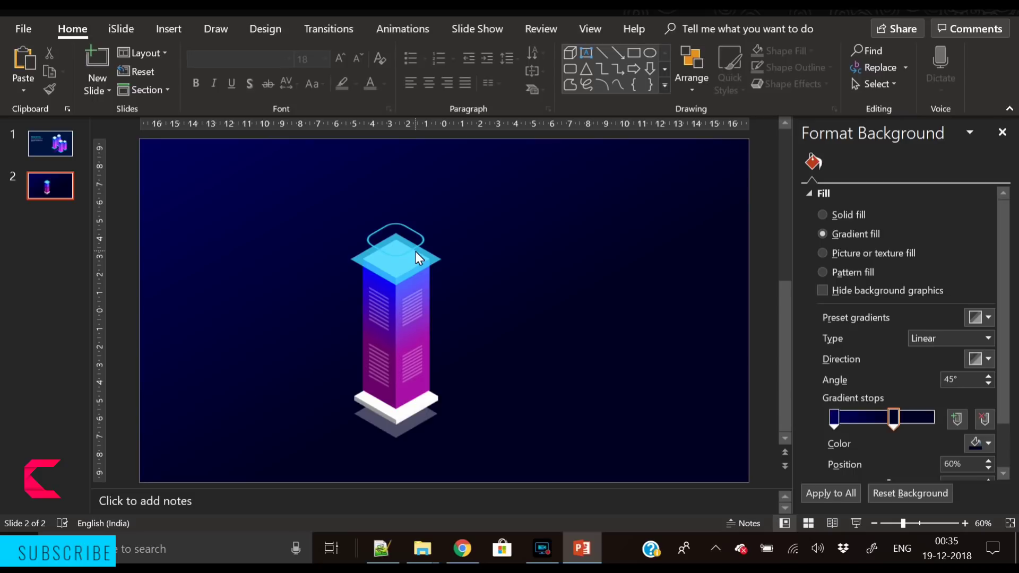
click(415, 252)
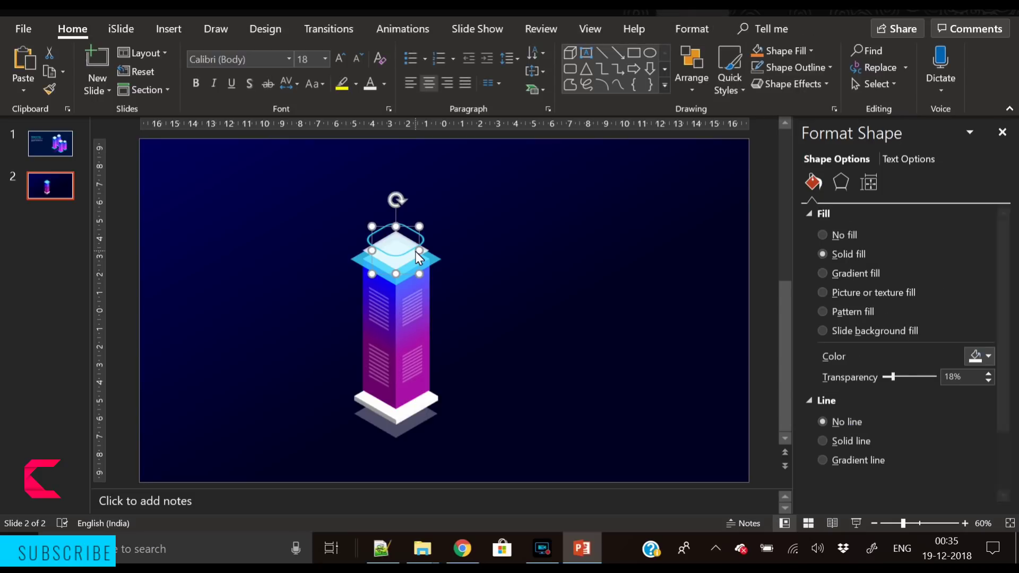
click(591, 281)
click(421, 244)
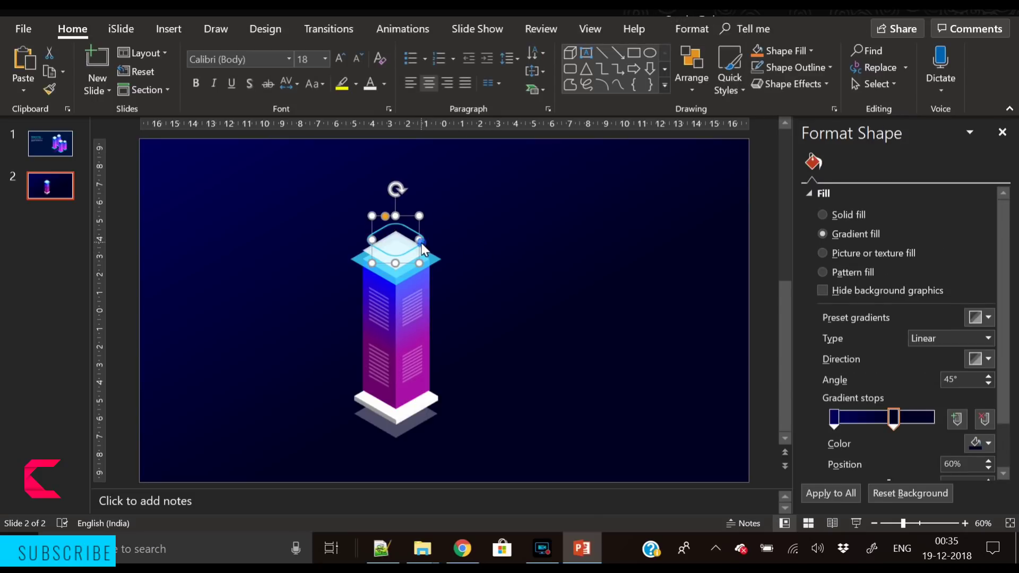
click(415, 249)
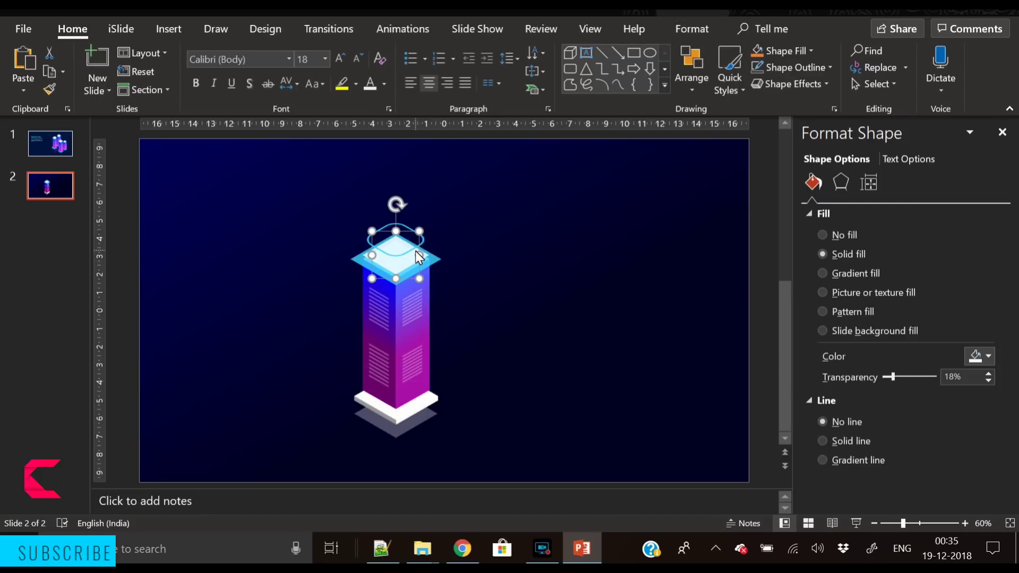
click(482, 210)
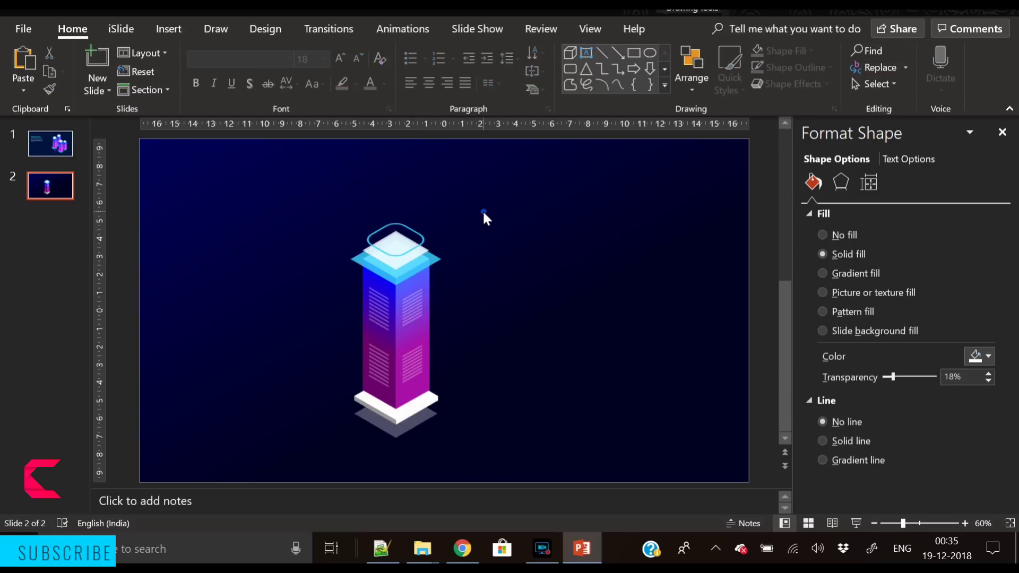
click(399, 229)
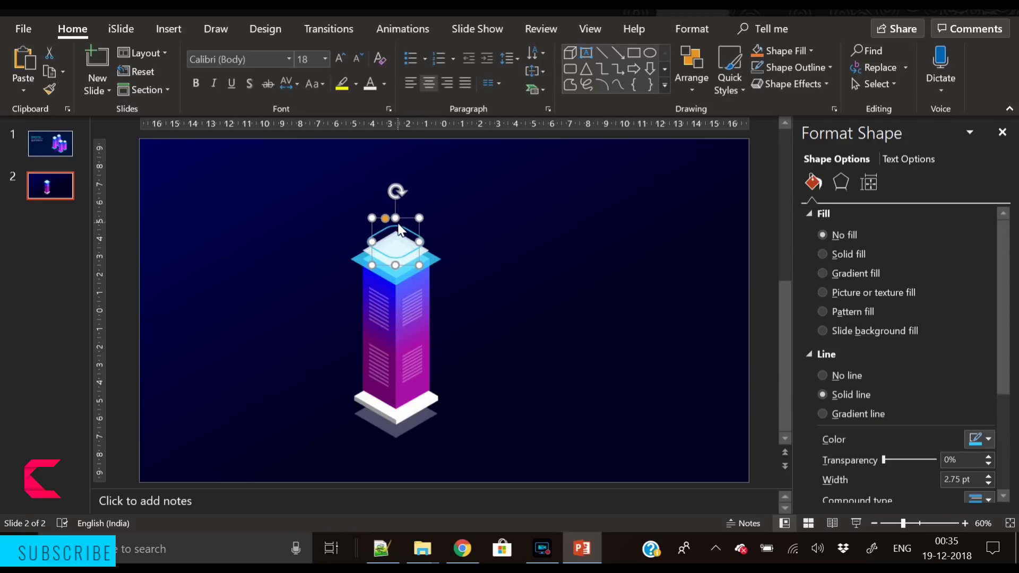
Nudge the ring into position and resize it to 2.3 × 2.3 cm
key(Down)
key(Down)
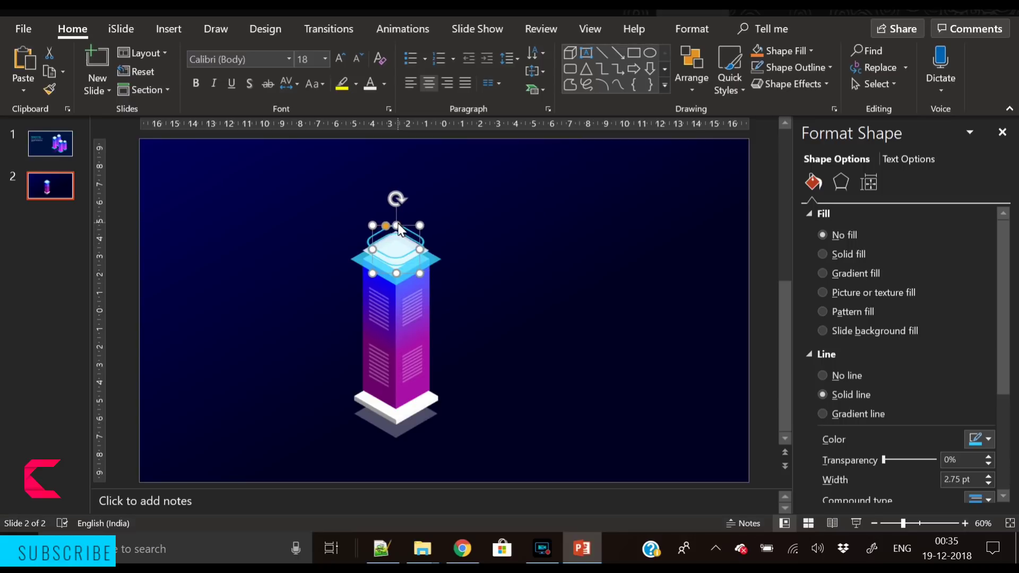
key(Up)
key(Up)
key(Up)
key(Up)
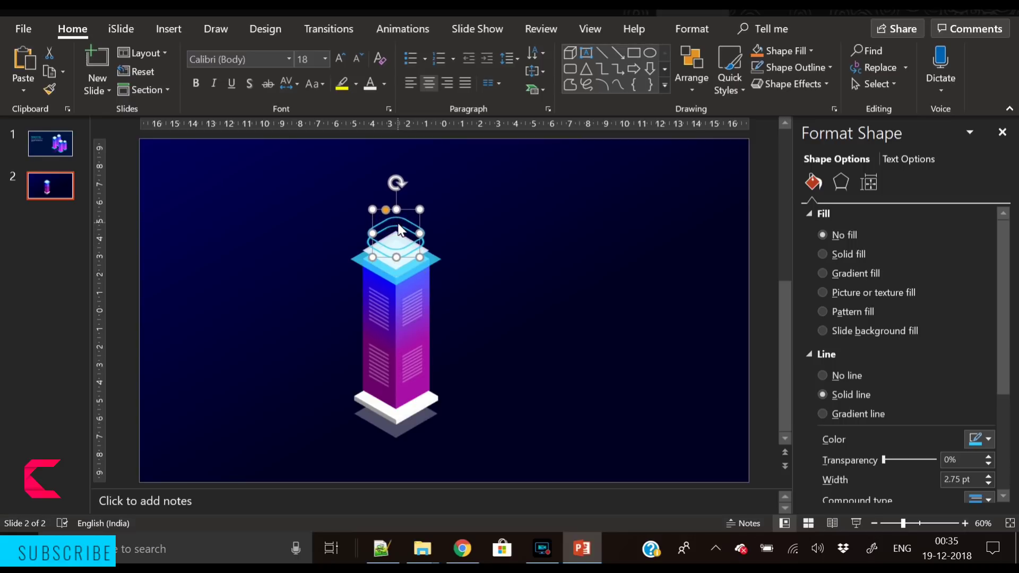
key(ctrl+Down)
key(ctrl+Down)
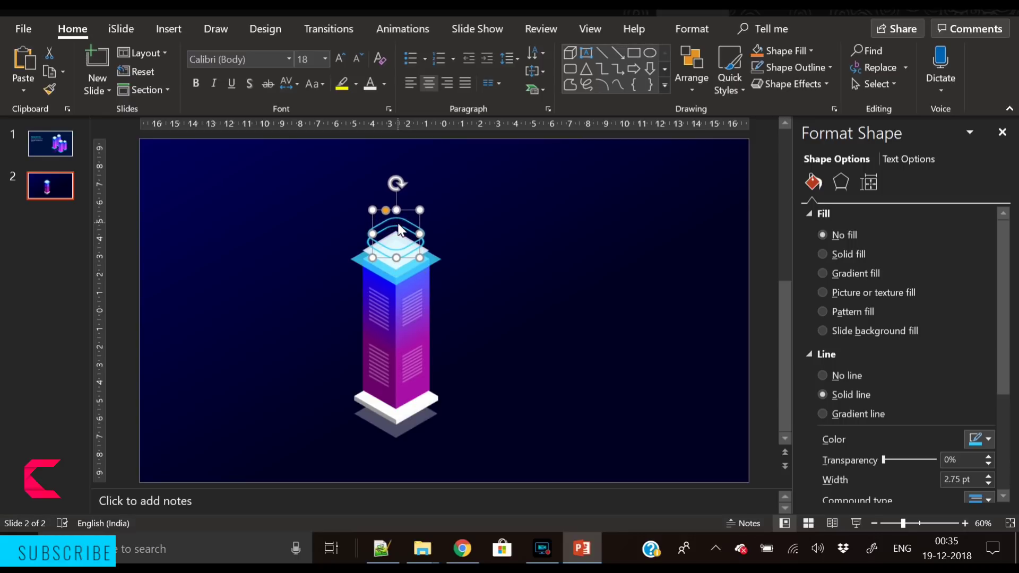
click(693, 28)
click(986, 64)
click(986, 64)
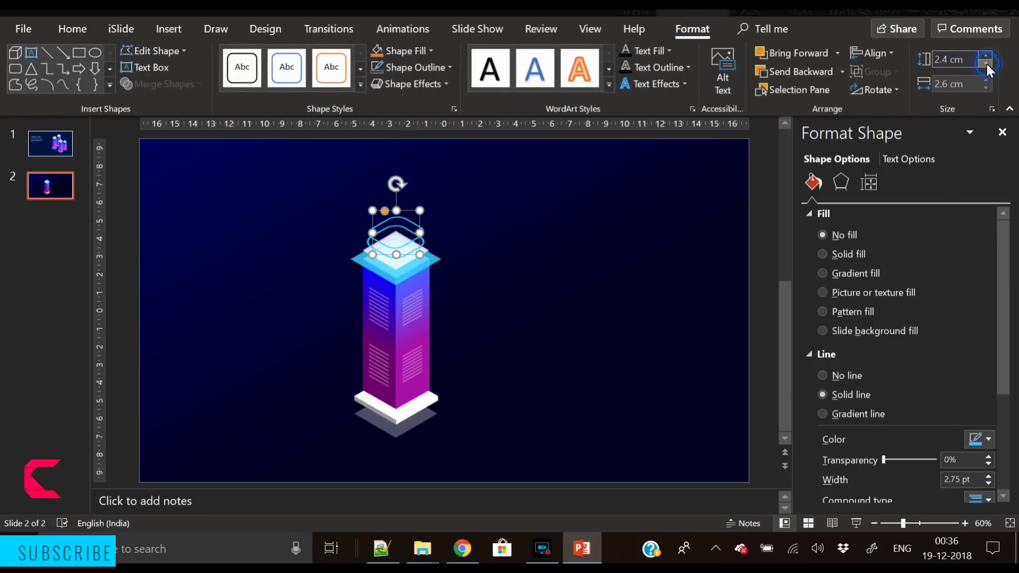
click(986, 64)
click(984, 88)
click(984, 89)
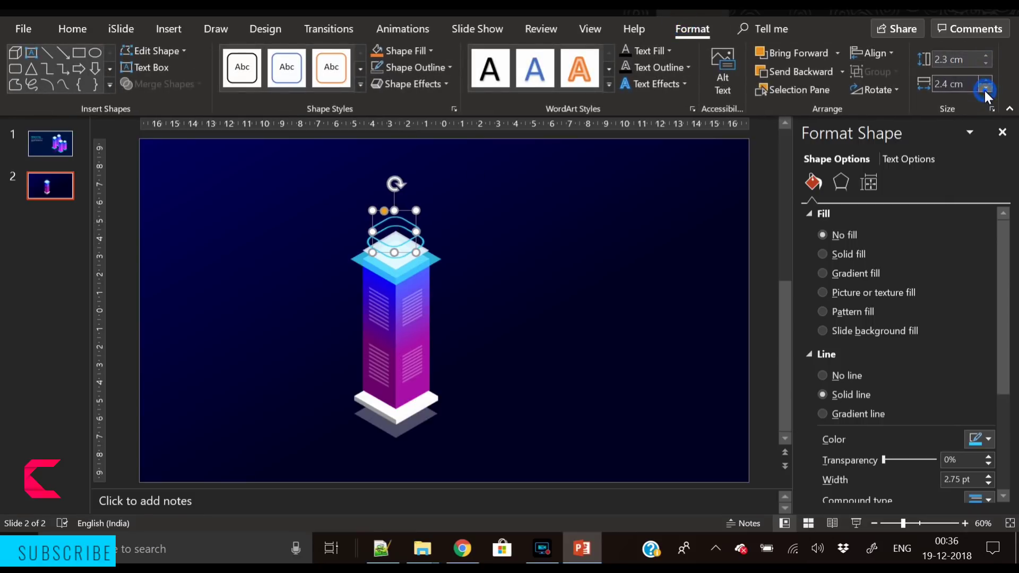
click(984, 88)
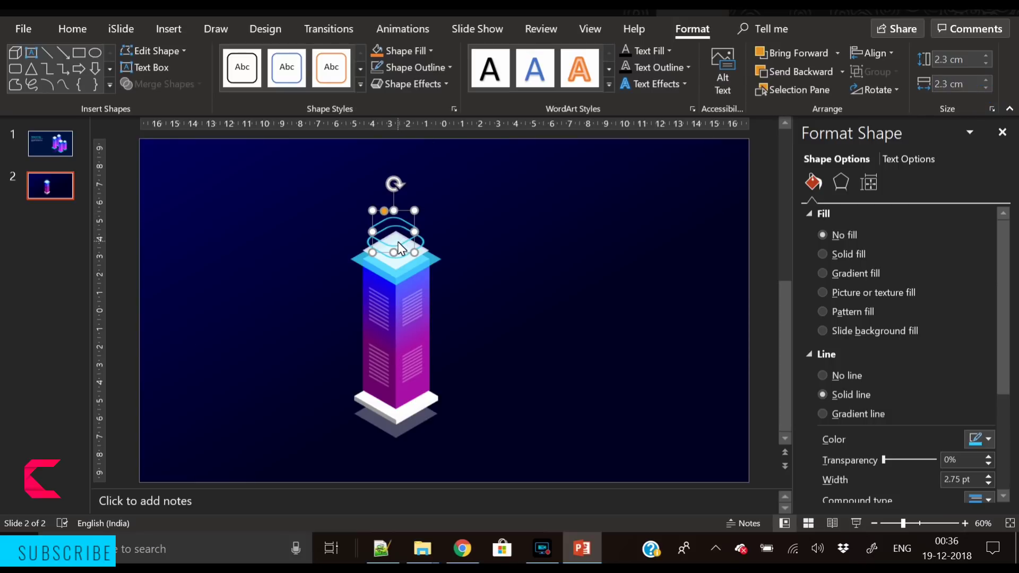
Stack duplicate rings above the pillar top
key(ctrl+v)
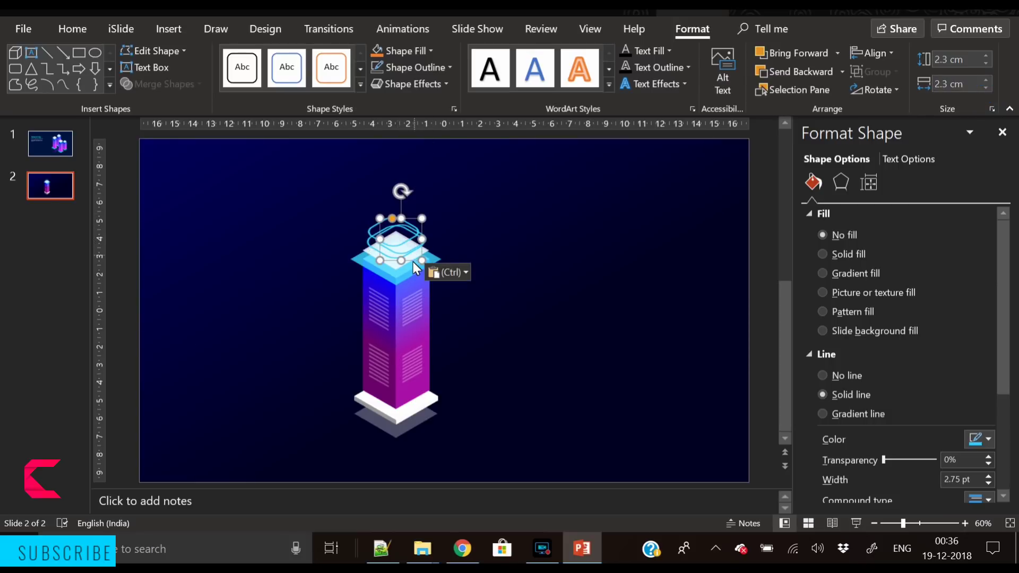
drag(407, 225, 405, 194)
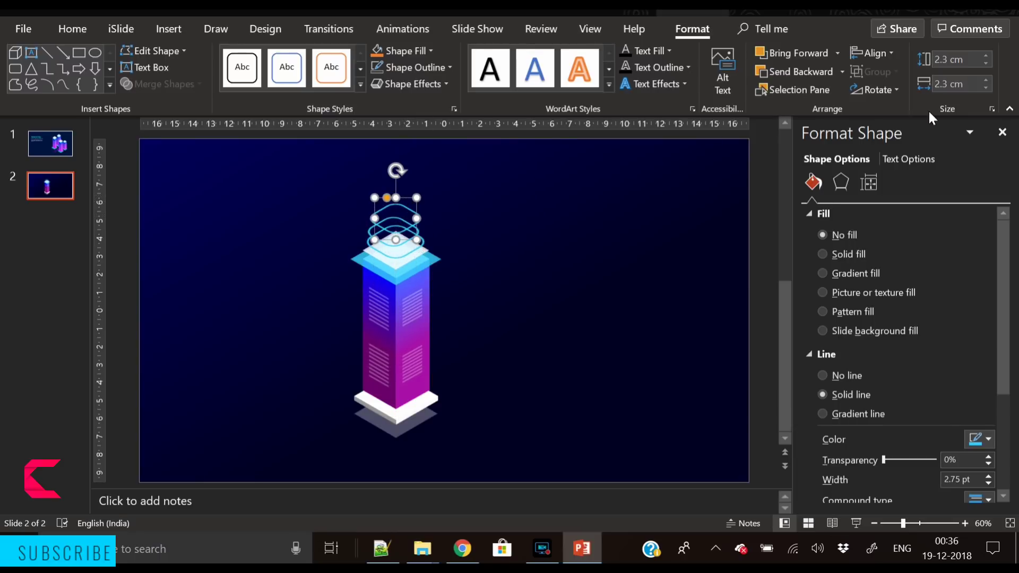
click(245, 349)
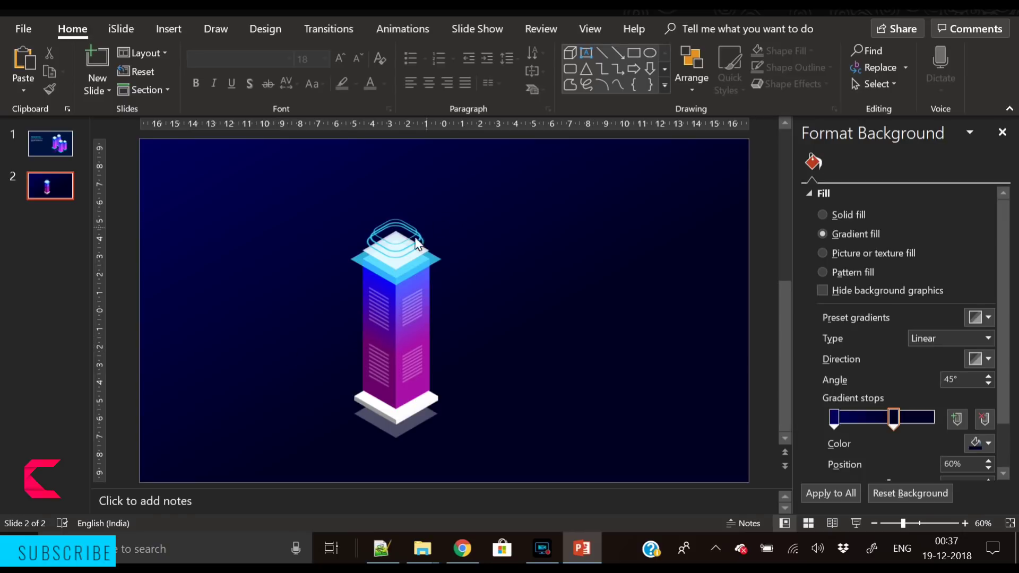
click(397, 258)
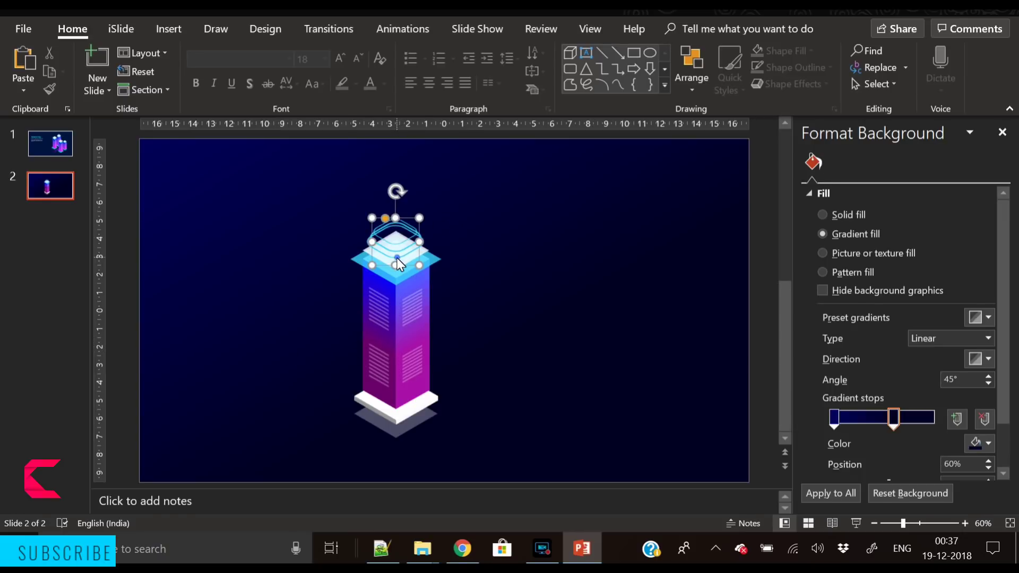
key(ctrl+c)
key(ctrl+v)
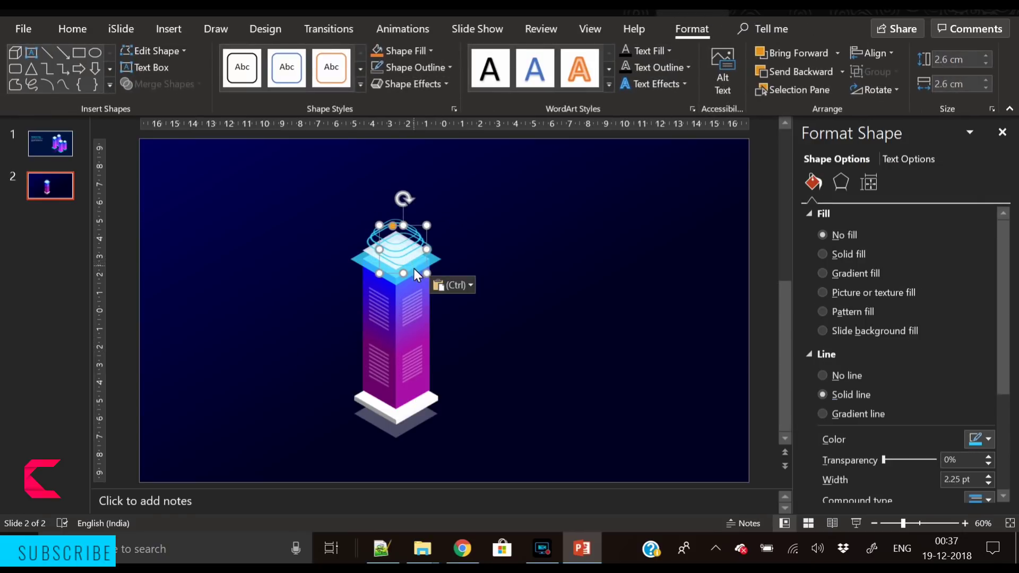
Reshape a ring copy into a 3.84 cm rounded diamond and place it right of the tower
drag(413, 272, 407, 339)
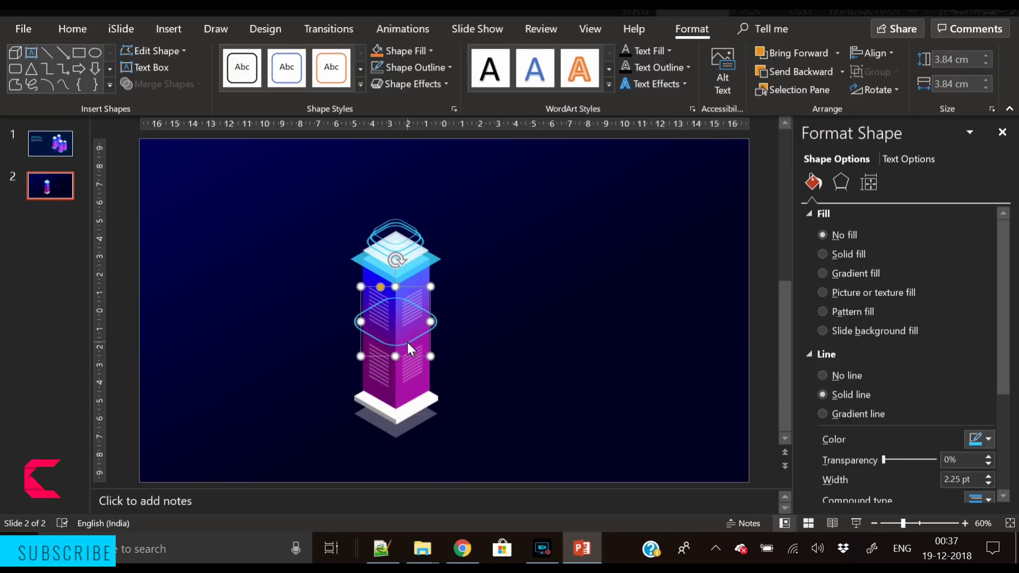
drag(379, 287, 369, 286)
drag(434, 332, 583, 364)
Fill the diamond solid white and place a 3.8 cm duplicate just above it
click(165, 32)
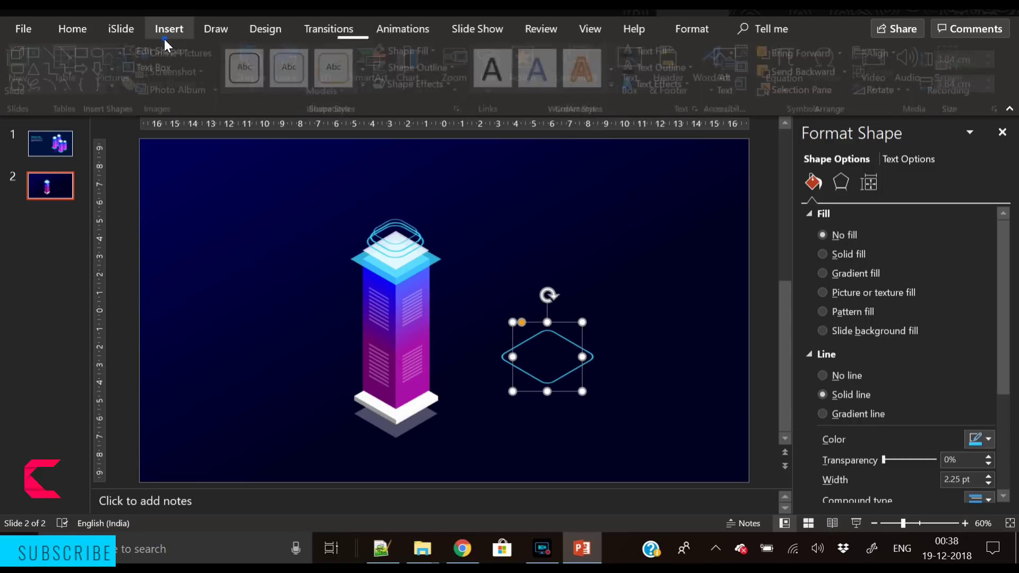
click(842, 253)
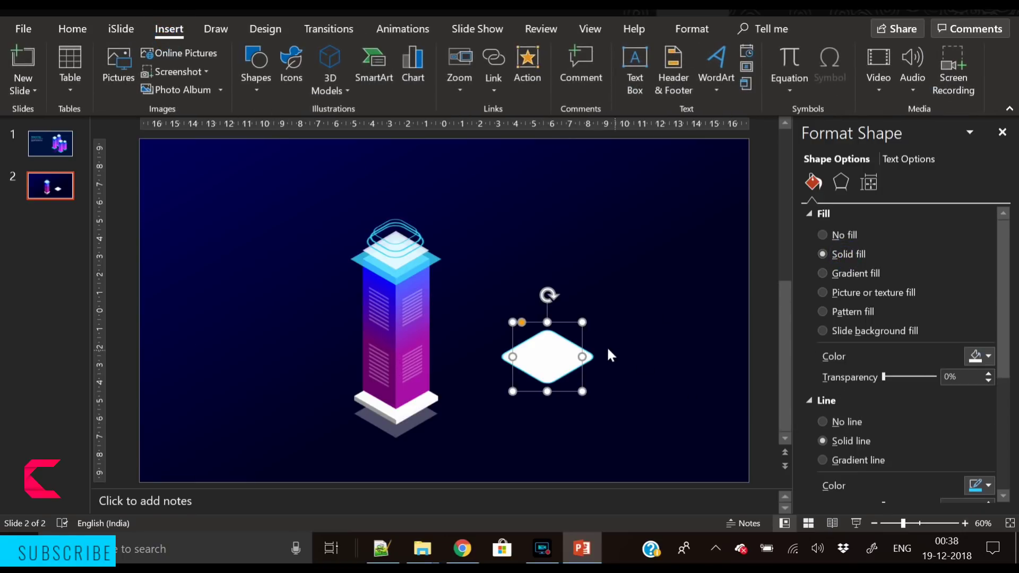
key(ctrl+v)
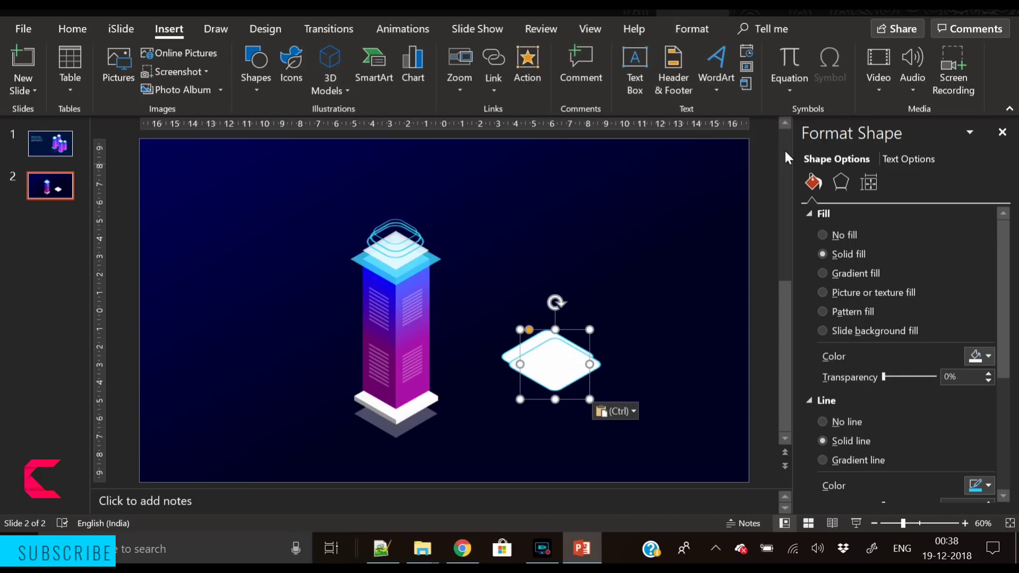
click(693, 34)
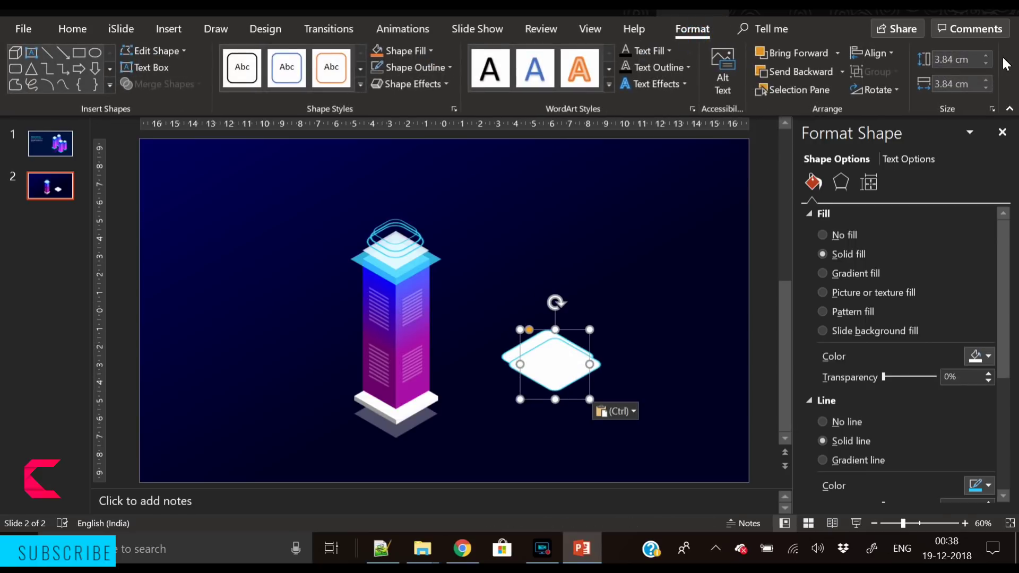
click(986, 63)
click(982, 89)
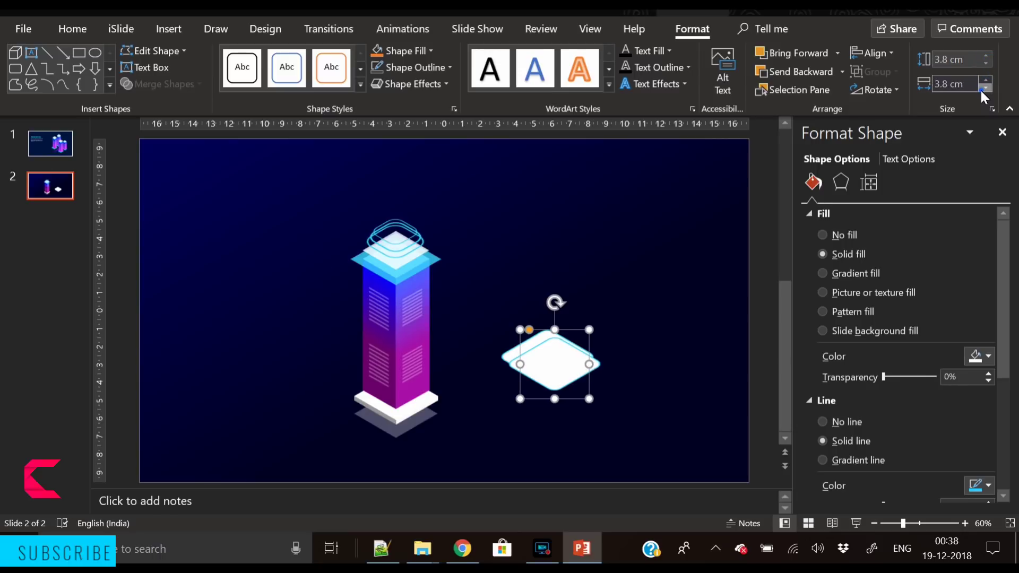
drag(560, 388, 587, 288)
Resize the lower diamond to 3.8 × 3.8 cm
click(557, 352)
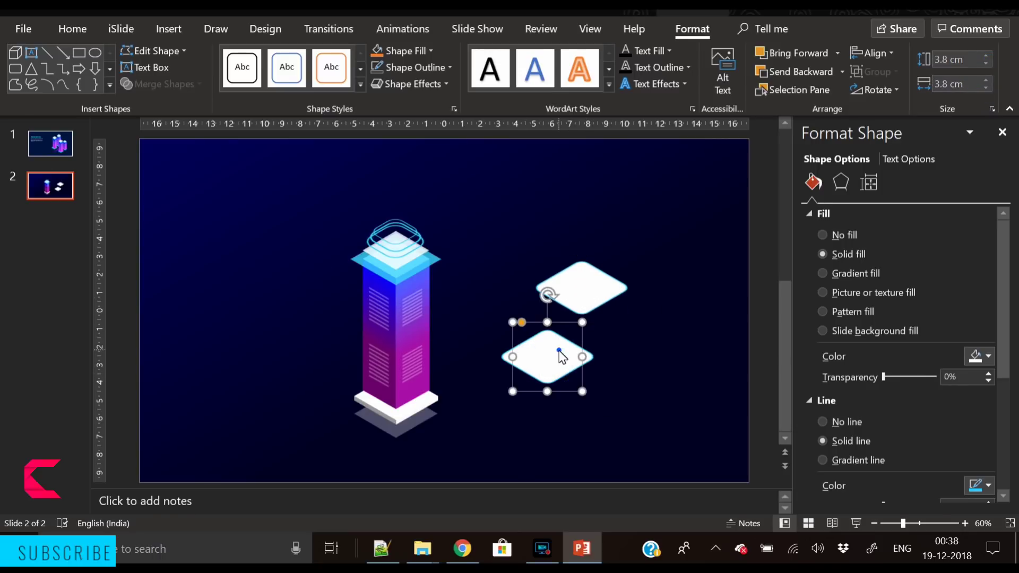
click(986, 63)
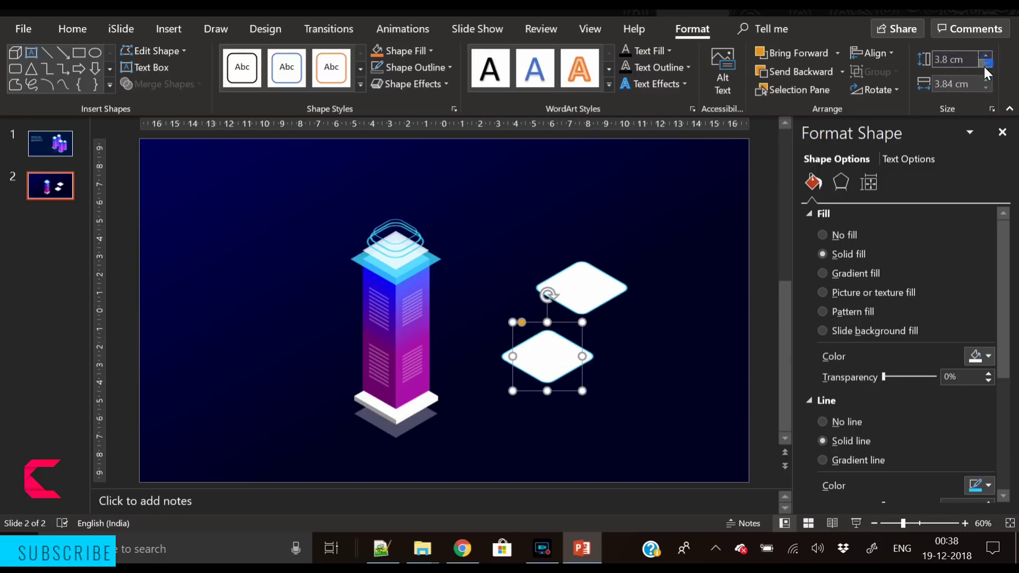
click(982, 89)
Shrink the upper diamond to 3.6 cm square and centre it over the larger one
click(598, 289)
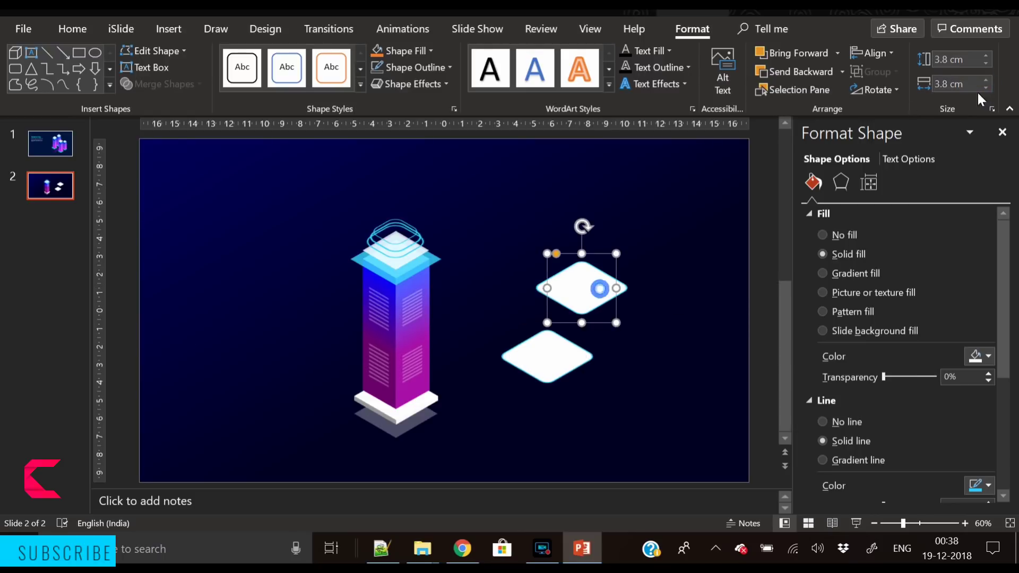
click(982, 64)
click(982, 64)
click(984, 86)
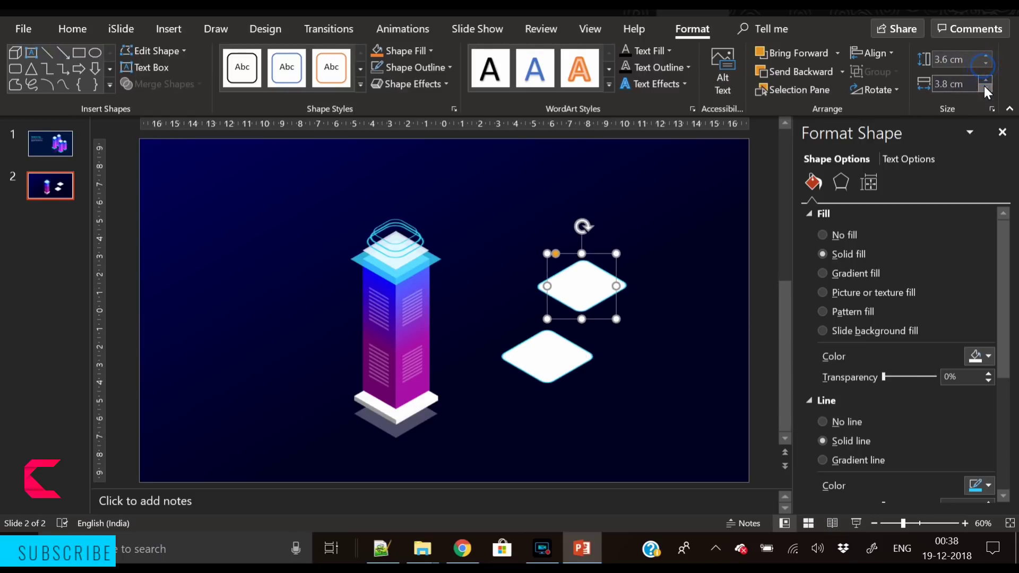
click(984, 86)
drag(581, 280, 553, 356)
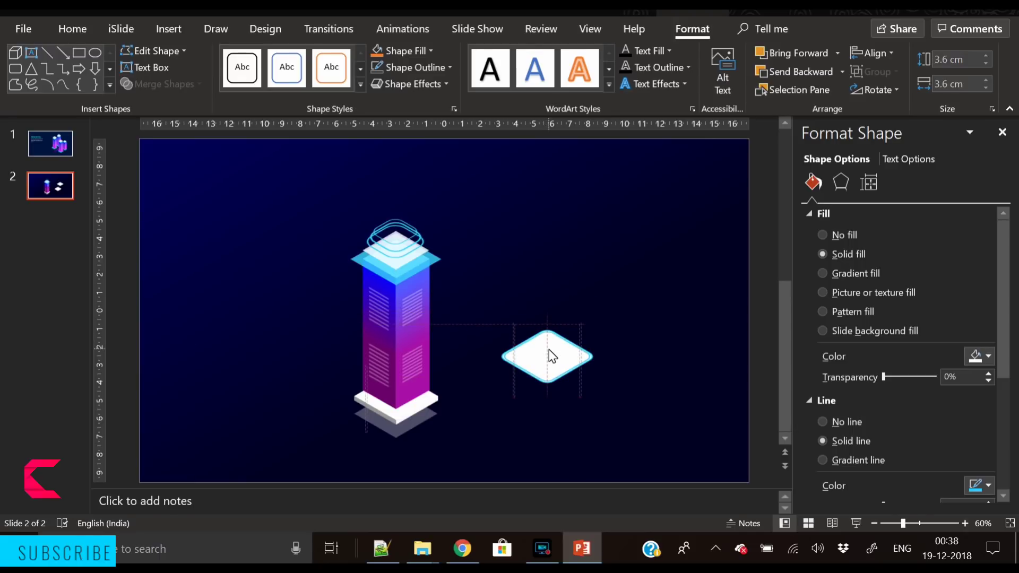
Subtract the small diamond from the large one and set No line, leaving a hollow ring
click(525, 453)
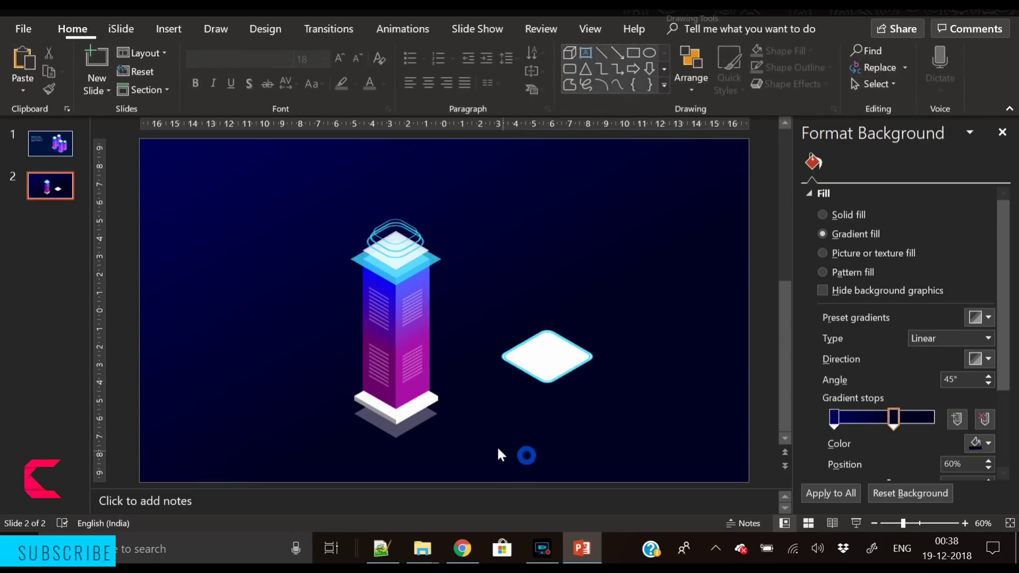
drag(488, 444, 685, 277)
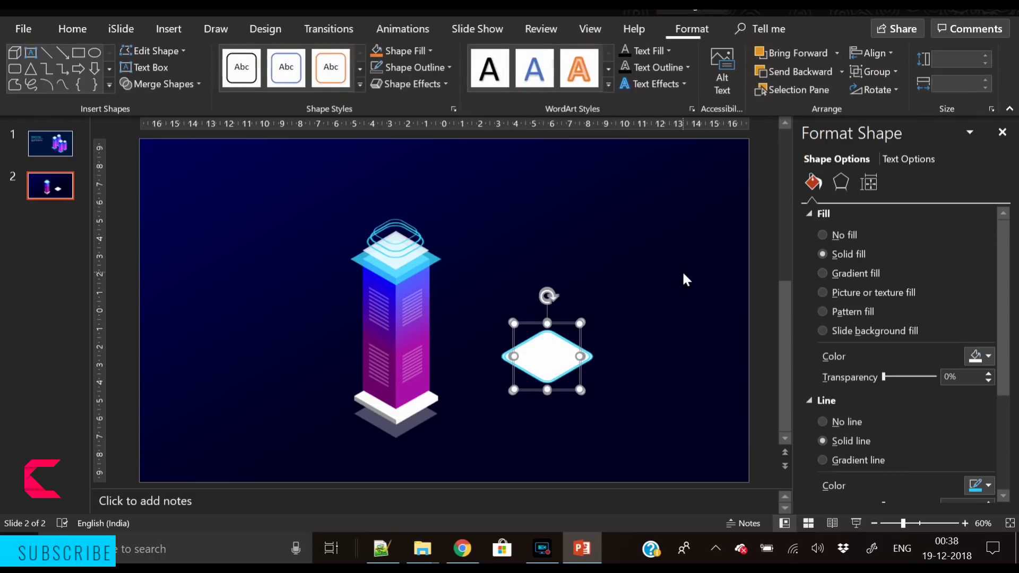
click(181, 91)
click(166, 170)
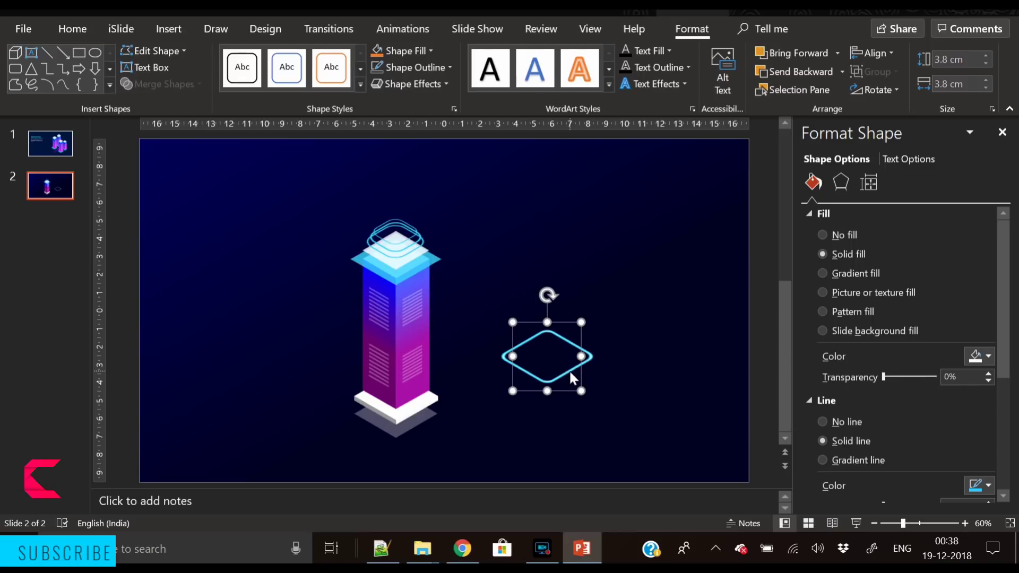
click(386, 67)
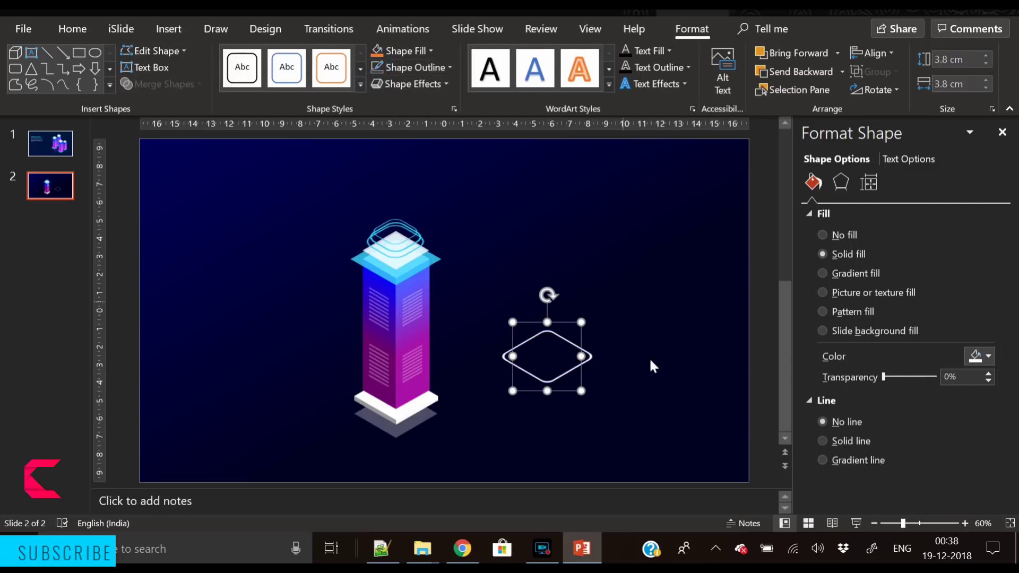
click(413, 341)
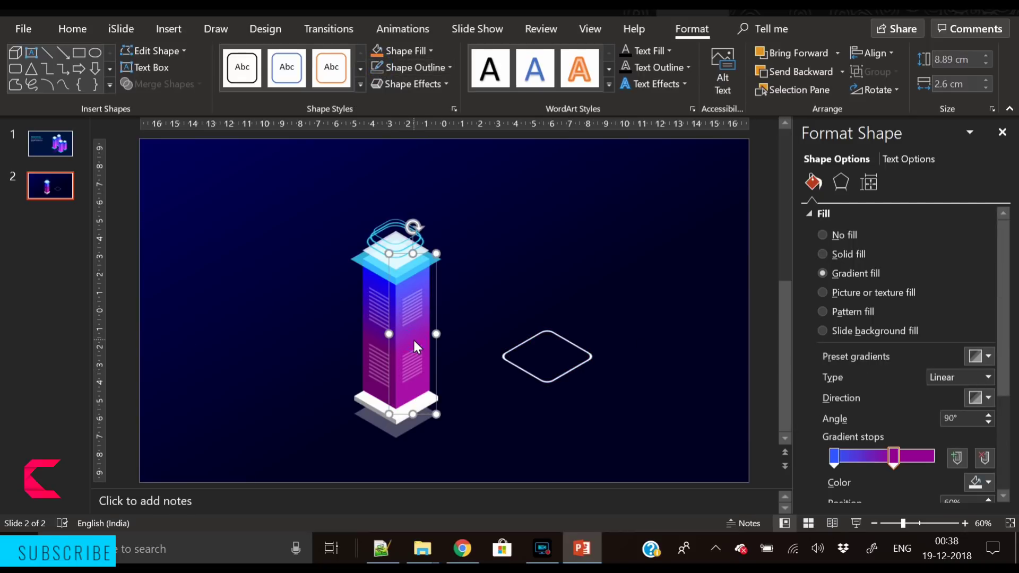
Duplicate the tower's two gradient faces and move the copy right onto the ring
shift+click(382, 333)
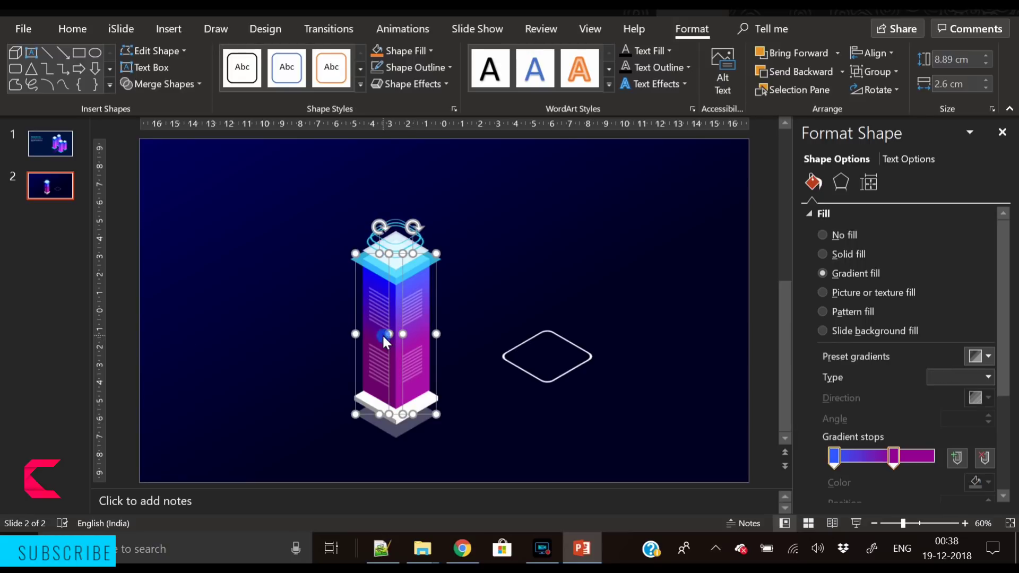
key(ctrl+c)
key(ctrl+v)
drag(415, 340, 562, 348)
Bring the diamond ring to front and place it at the new column's base
click(589, 355)
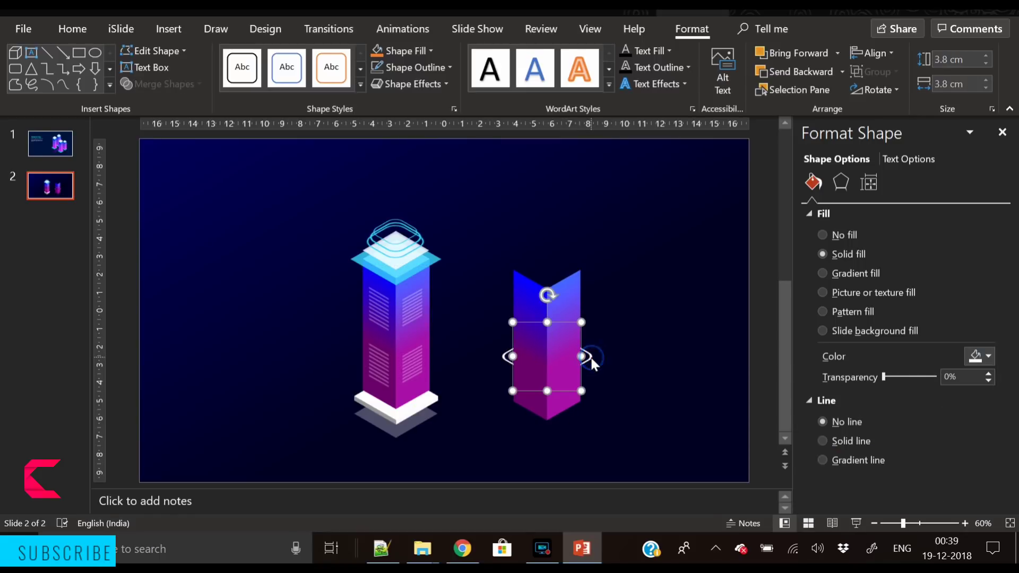
right_click(586, 363)
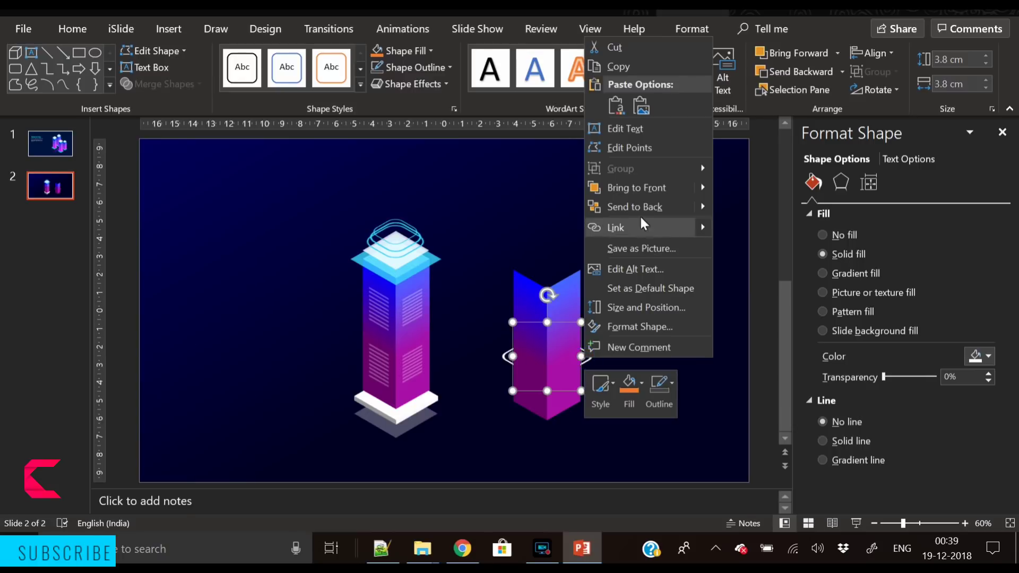
click(641, 192)
click(645, 361)
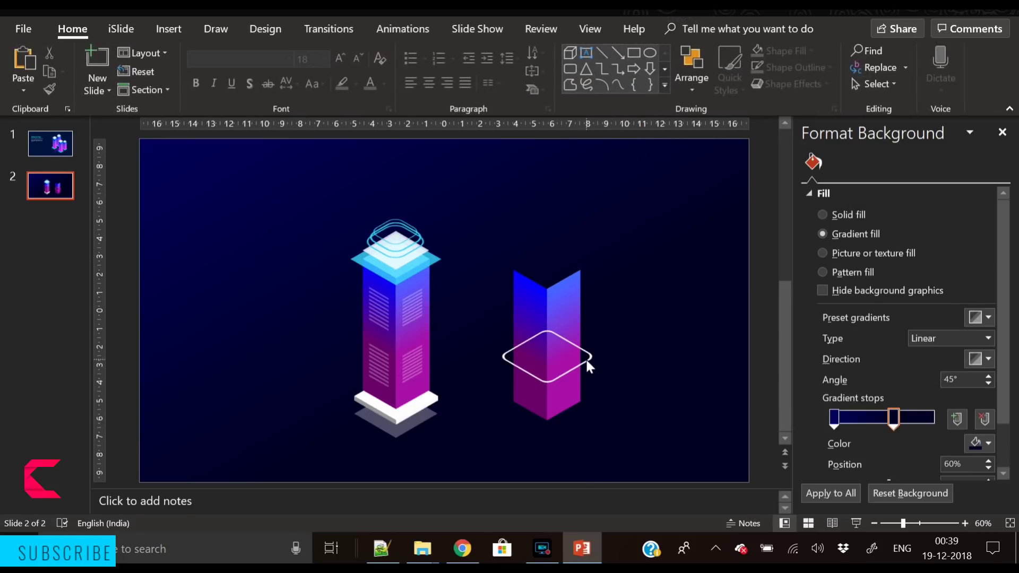
click(585, 358)
drag(589, 405, 585, 404)
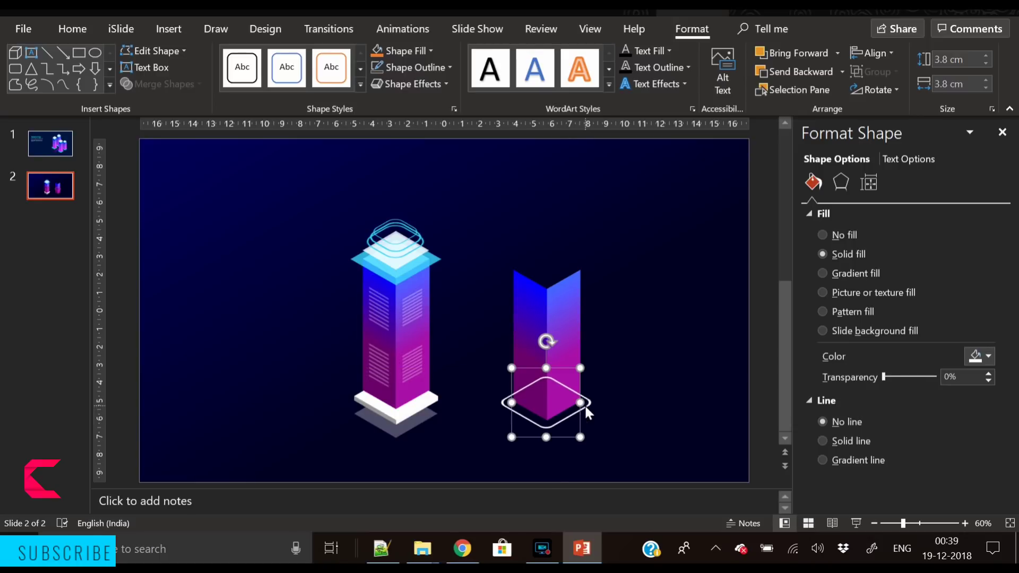
click(543, 465)
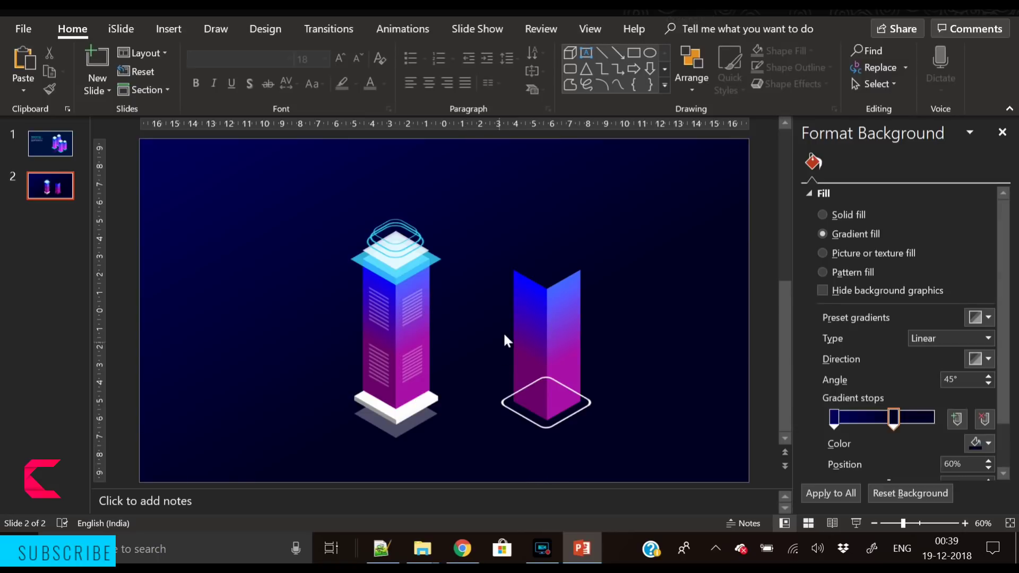
click(533, 307)
Group the new column's faces and centre-align them with the diamond ring
shift+click(569, 311)
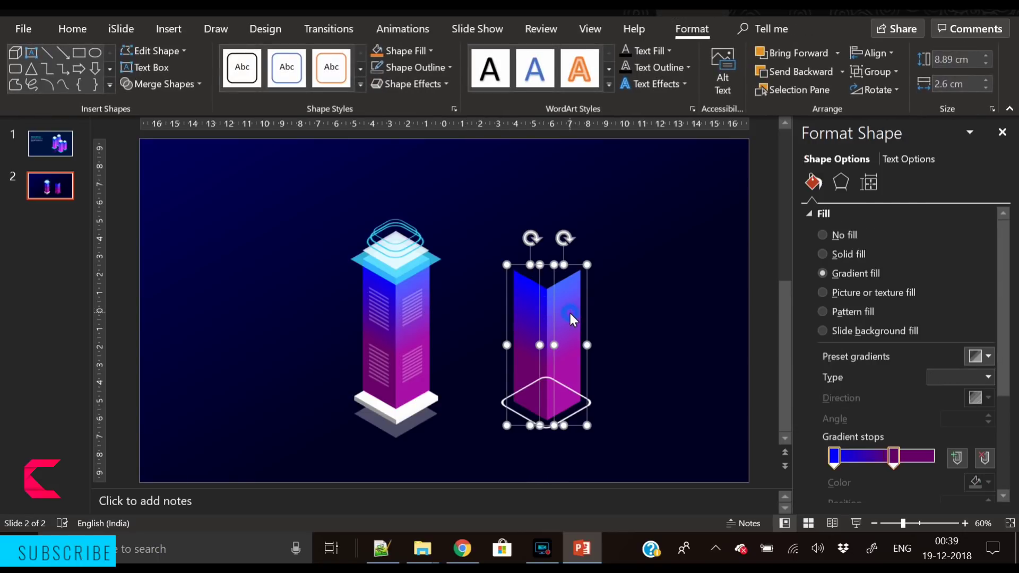
key(ctrl+g)
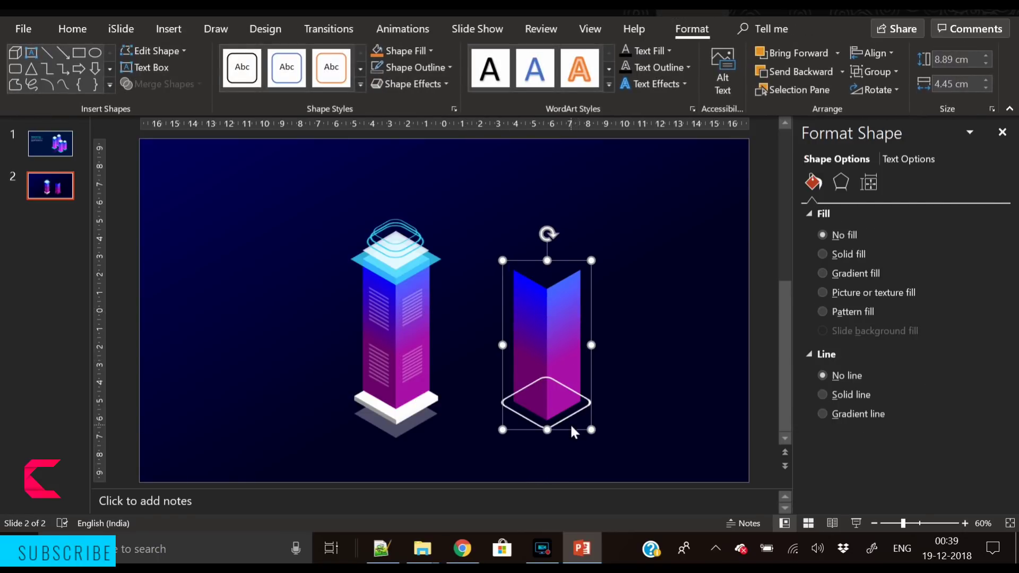
click(491, 471)
drag(486, 470, 666, 203)
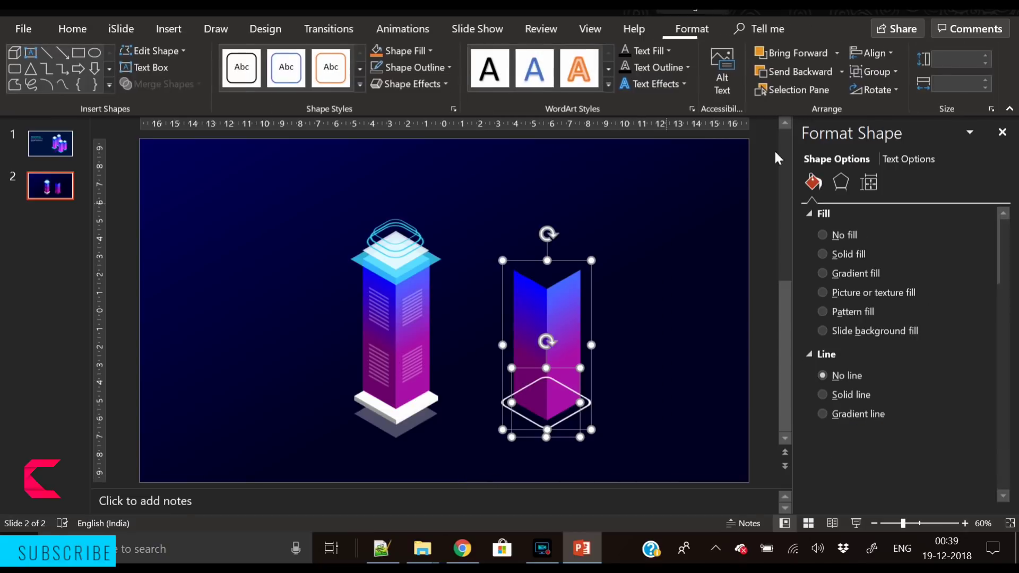
click(871, 47)
click(890, 87)
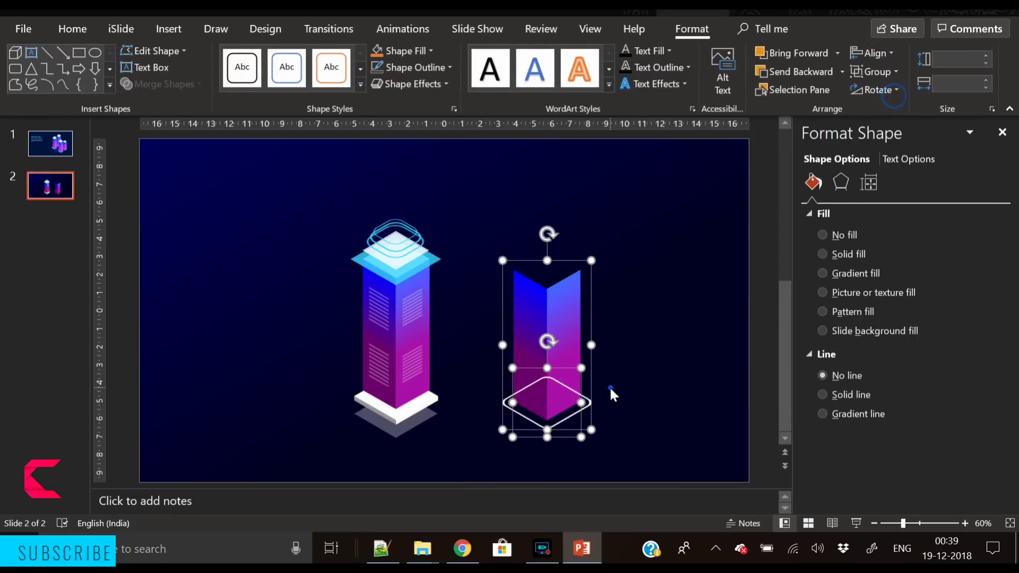
Ungroup the column and subtract its right face from the ring, keeping the front half
click(609, 387)
click(555, 351)
right_click(556, 352)
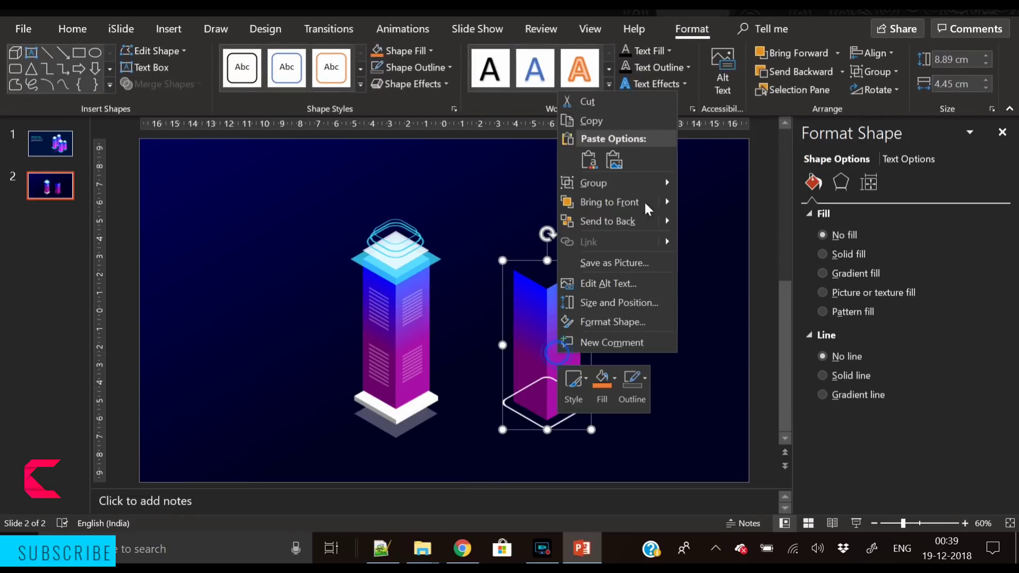
mouse_move(635, 180)
click(711, 222)
click(659, 346)
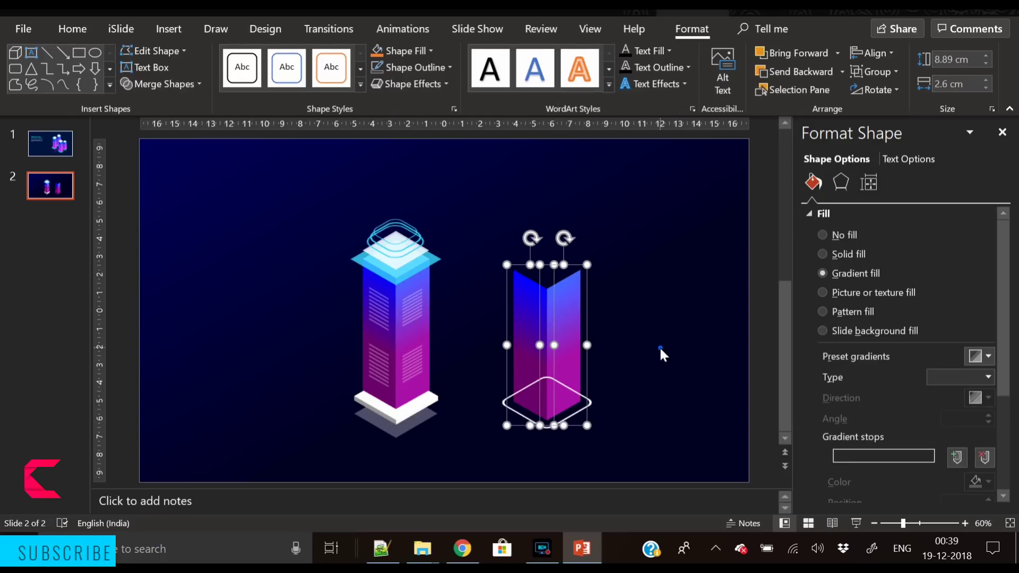
click(571, 413)
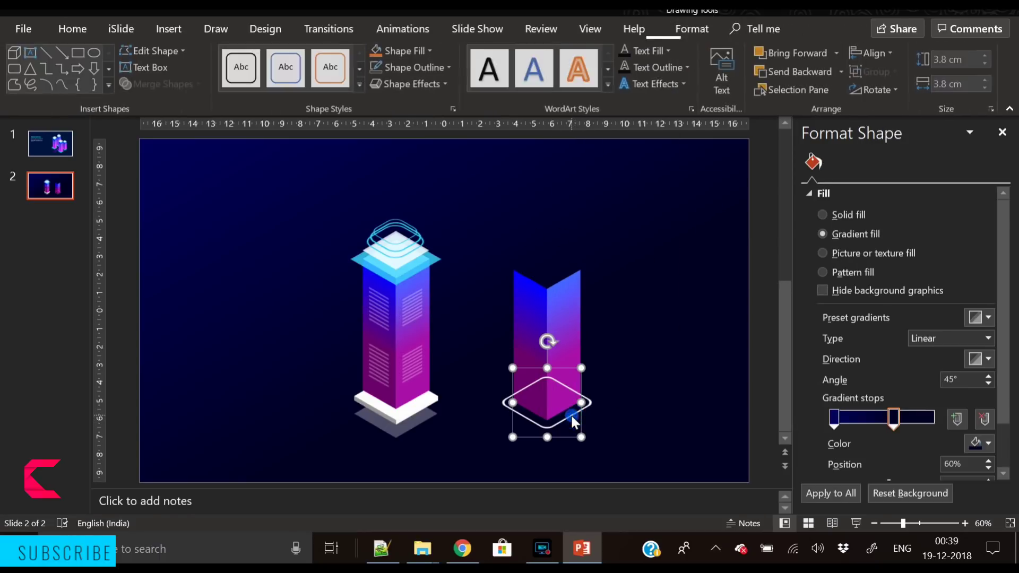
shift+click(562, 352)
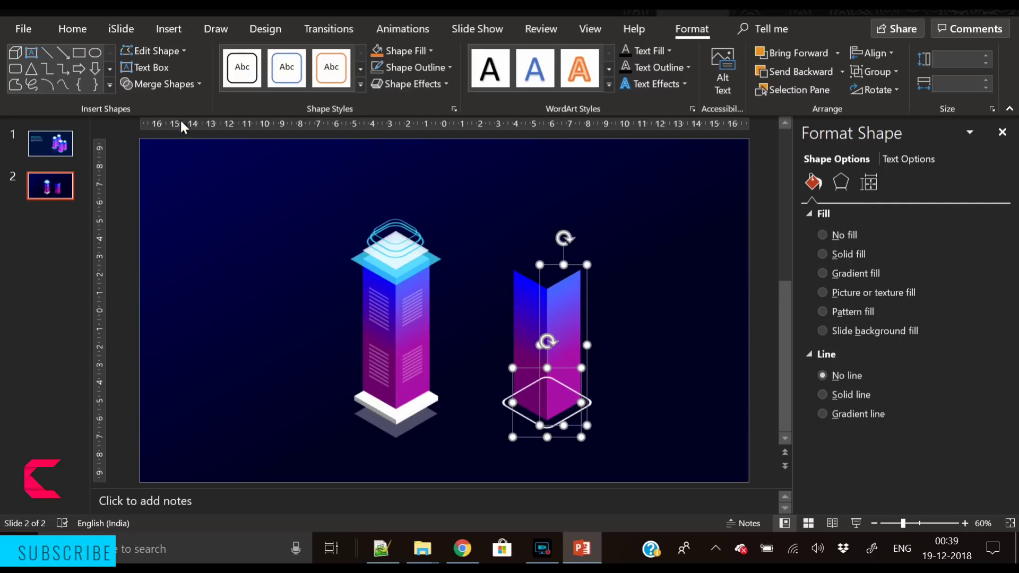
click(179, 84)
click(158, 169)
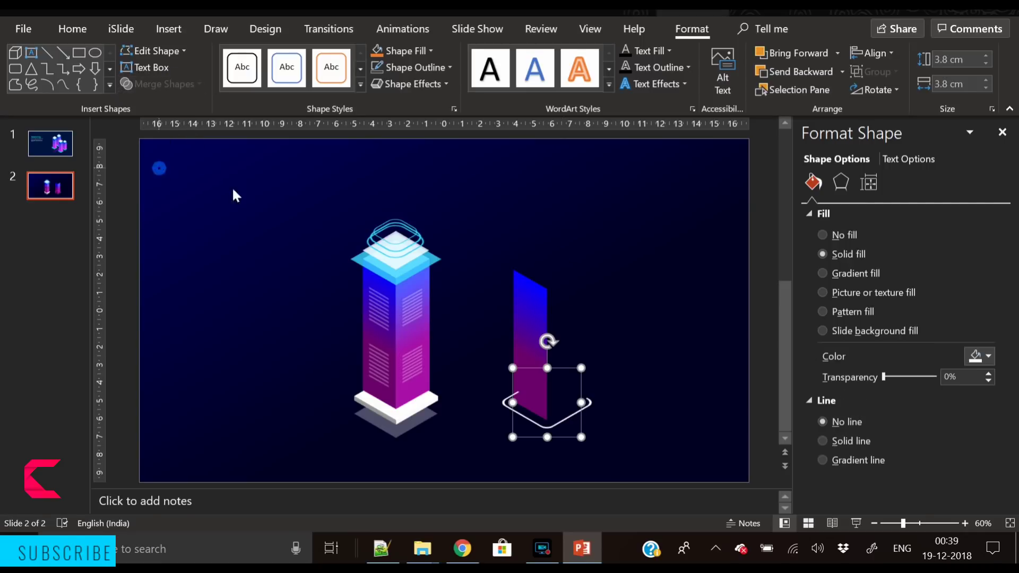
click(544, 375)
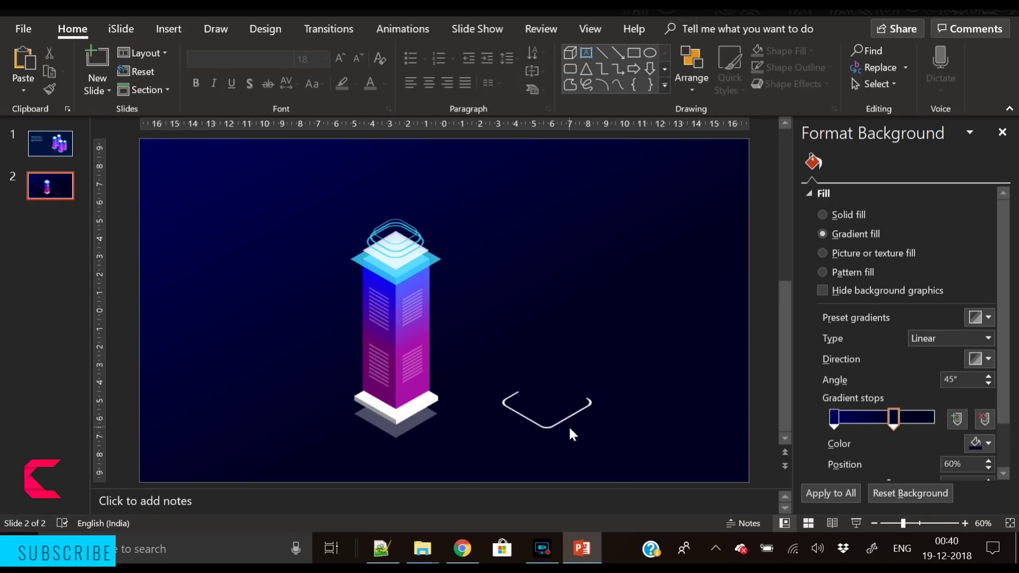
Move the half-ring onto the tower's middle and make it 52% transparent
click(514, 397)
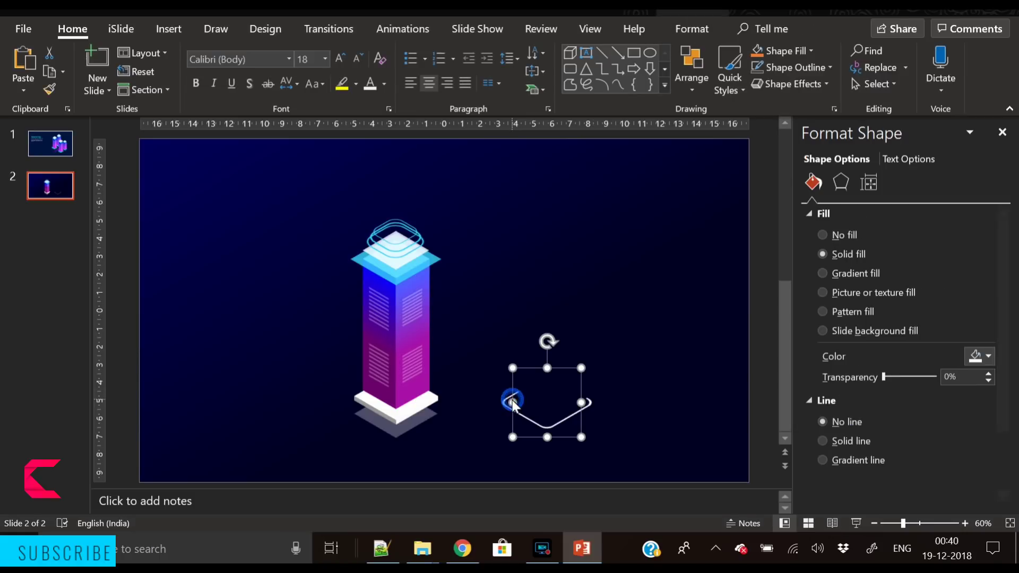
click(640, 420)
drag(567, 416, 411, 346)
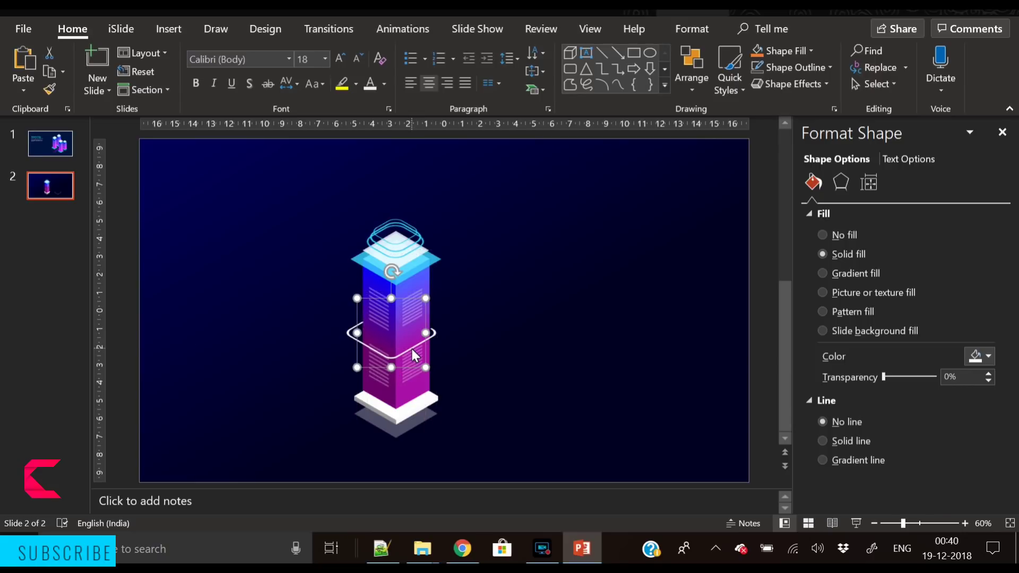
drag(884, 376, 911, 376)
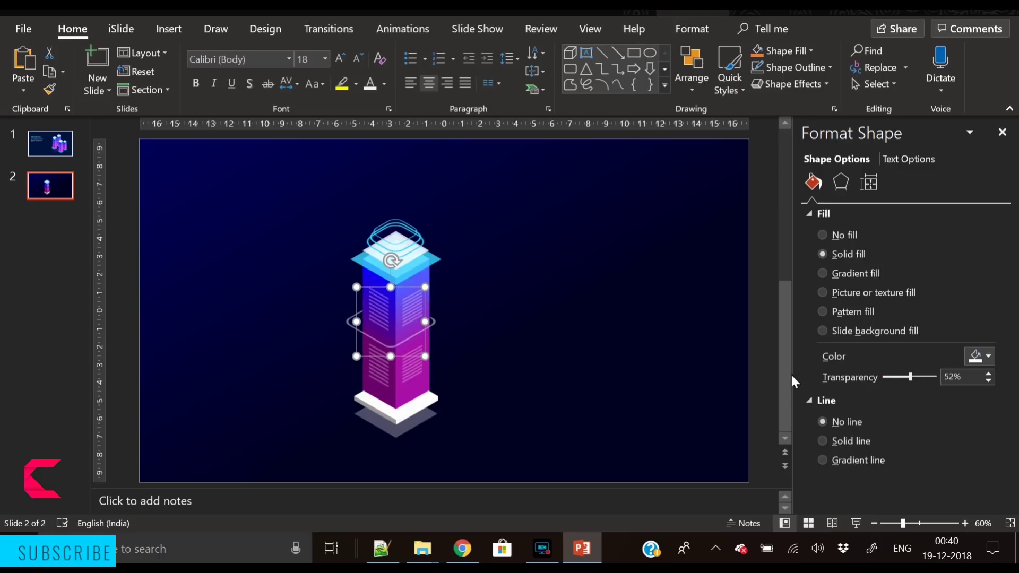
Paste two more half-ring copies, stacking them down the tower
click(645, 396)
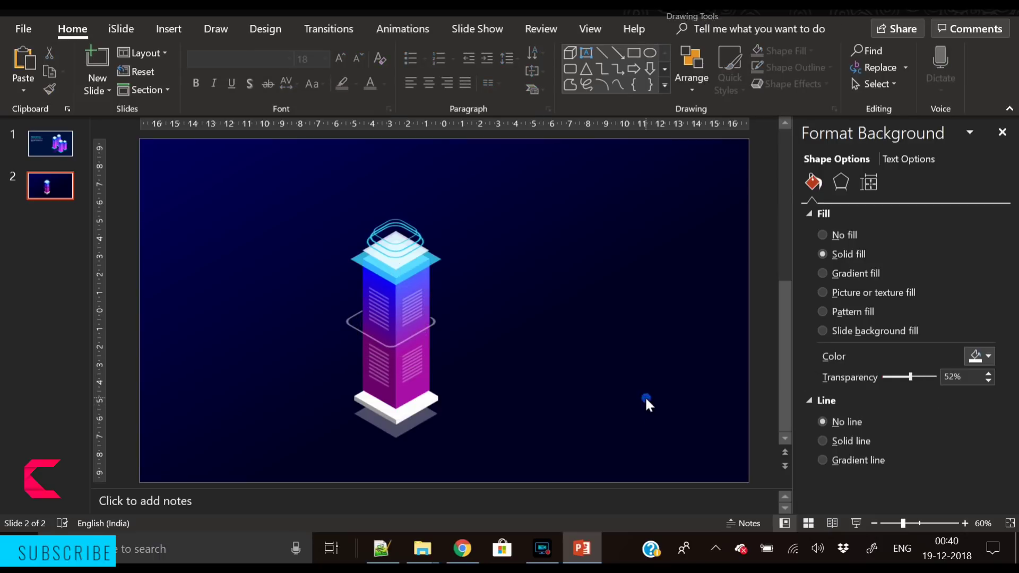
click(351, 323)
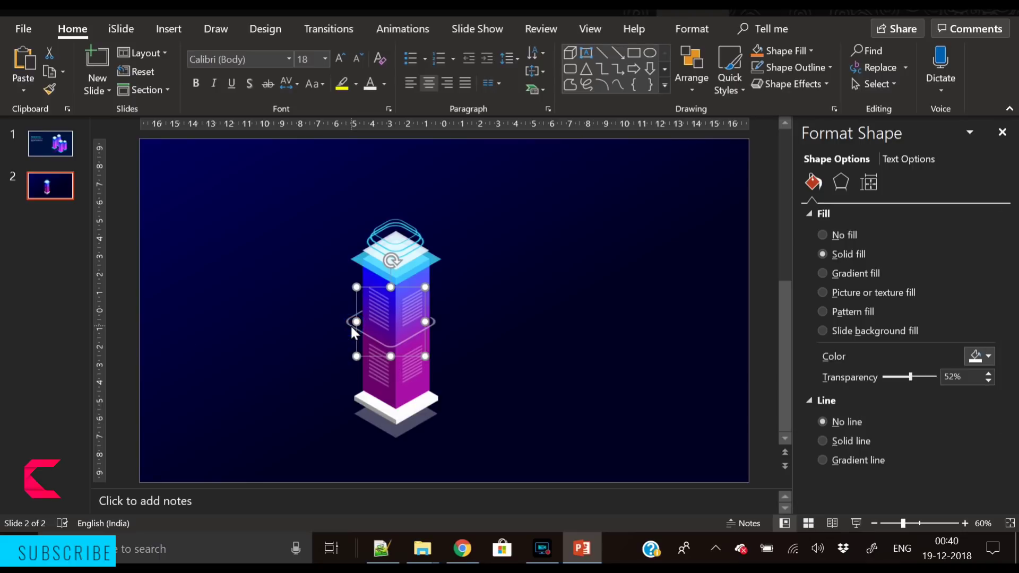
key(ctrl+v)
mouse_move(402, 352)
mouse_down()
mouse_move(390, 351)
mouse_move(394, 338)
mouse_move(396, 366)
mouse_move(385, 352)
mouse_move(393, 355)
mouse_up()
key(ctrl+v)
Distribute the three half-rings vertically so they are evenly spaced
click(512, 355)
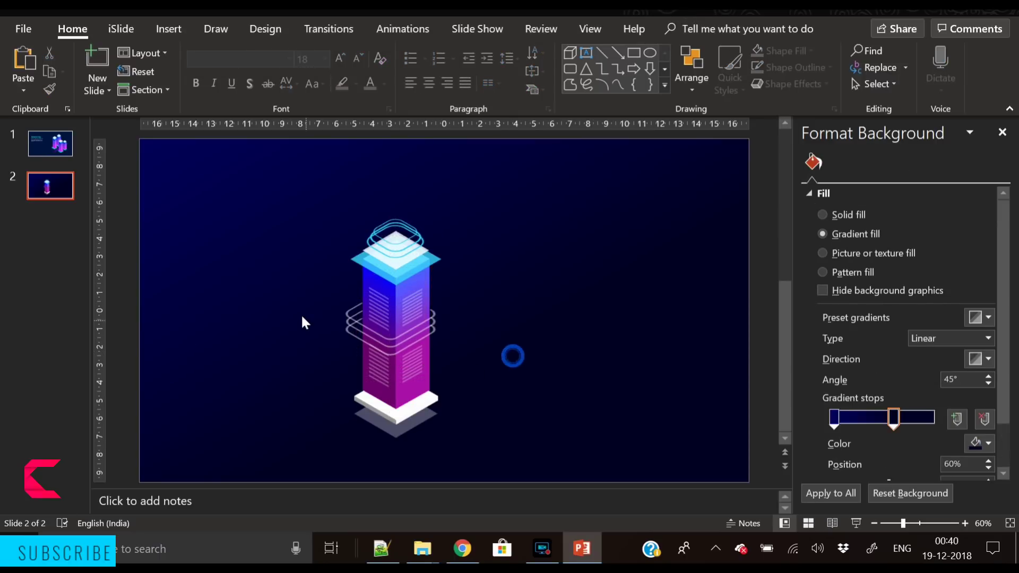
drag(297, 294, 490, 368)
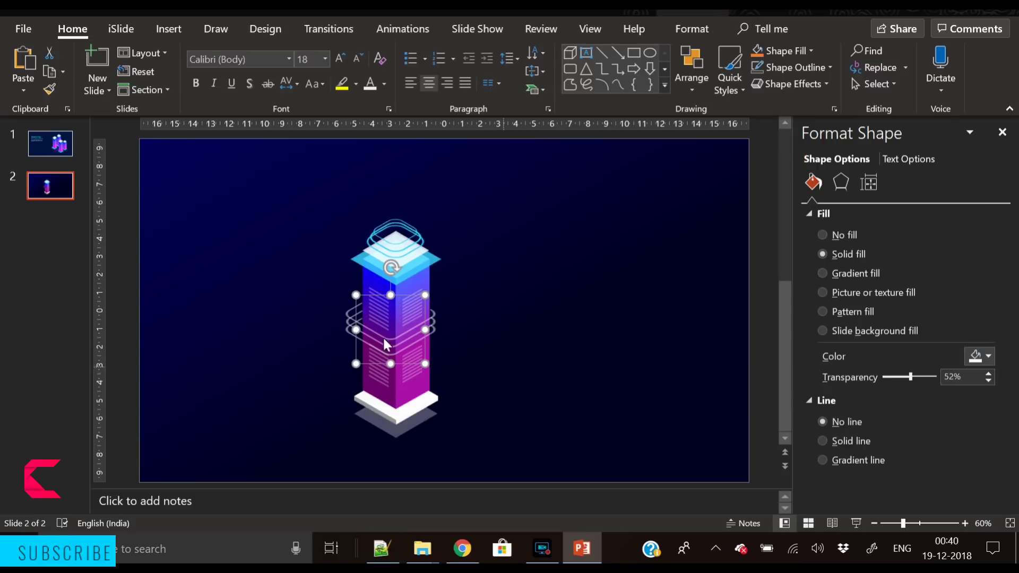
shift+click(348, 322)
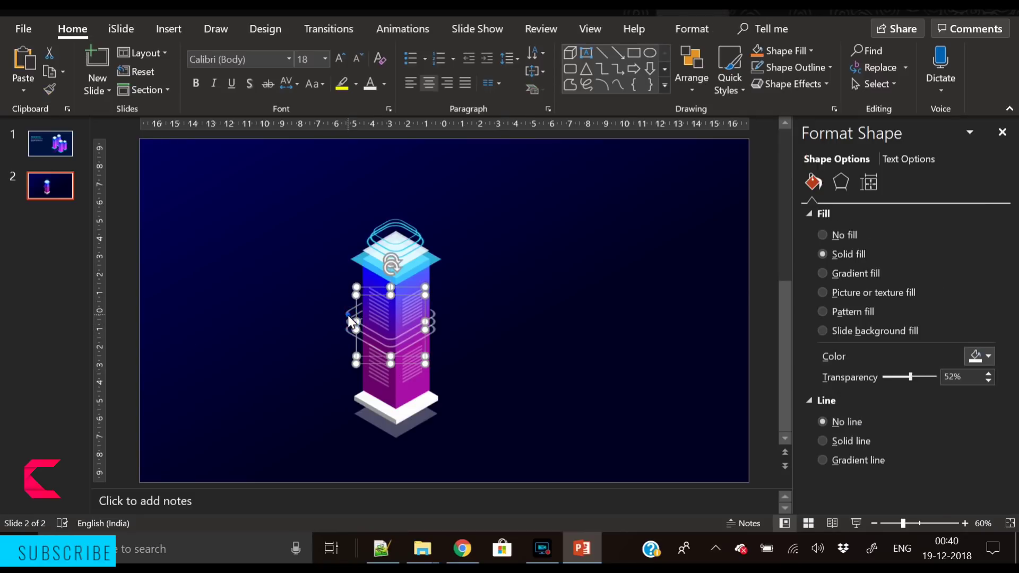
shift+click(350, 316)
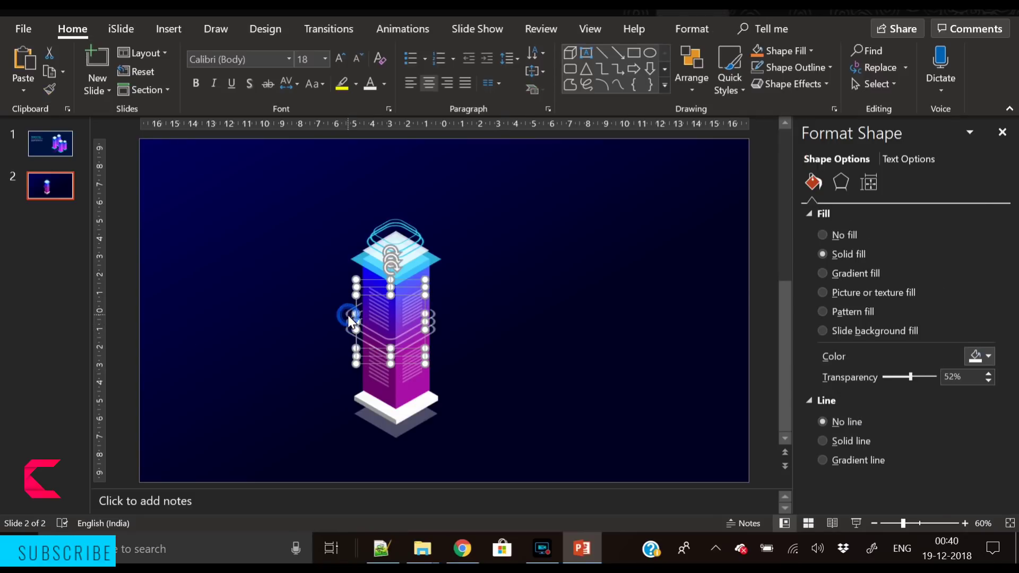
click(685, 34)
click(884, 50)
click(884, 98)
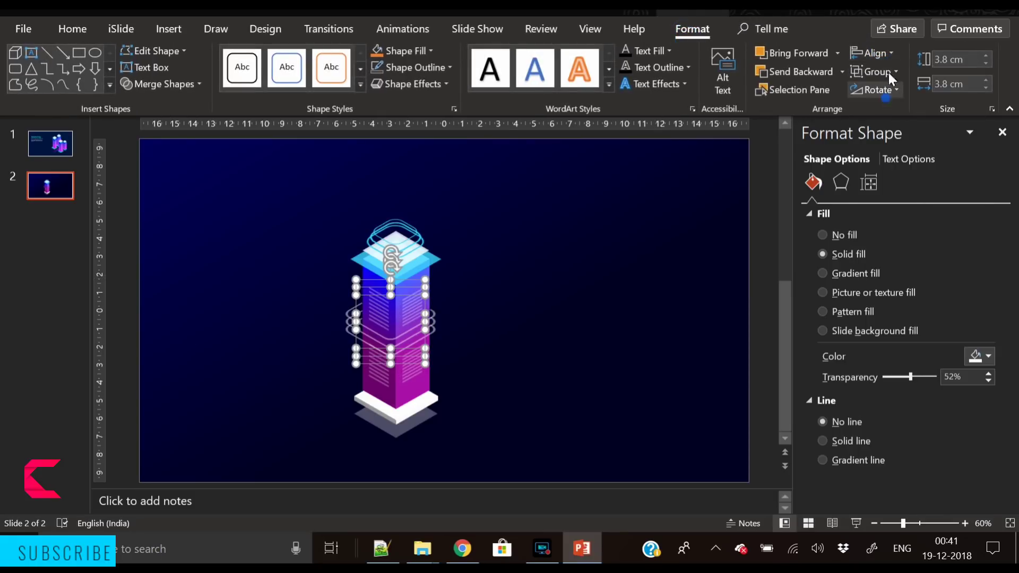
click(887, 51)
click(924, 206)
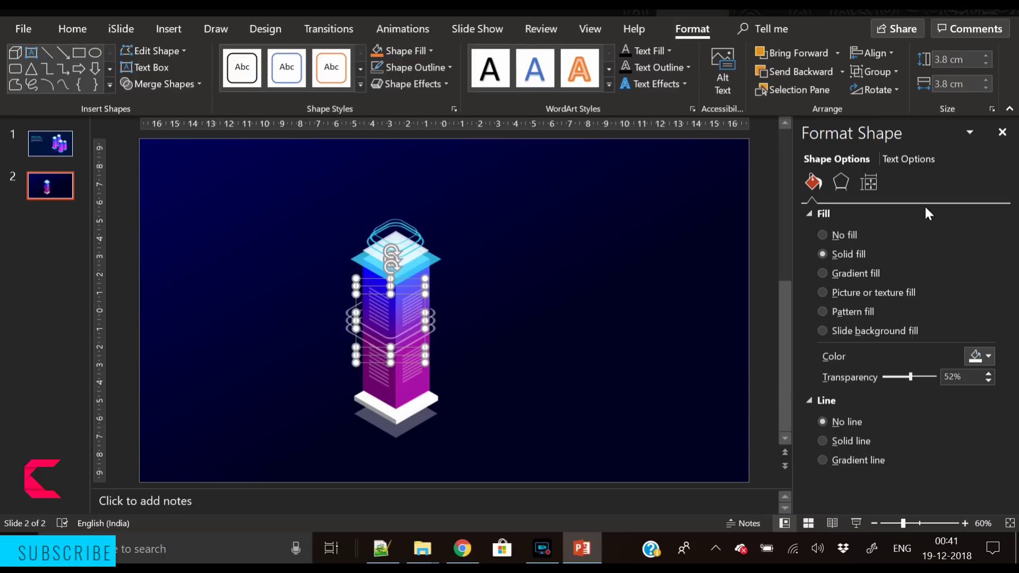
Recolour the three rings turquoise and adjust their fill transparency
click(985, 358)
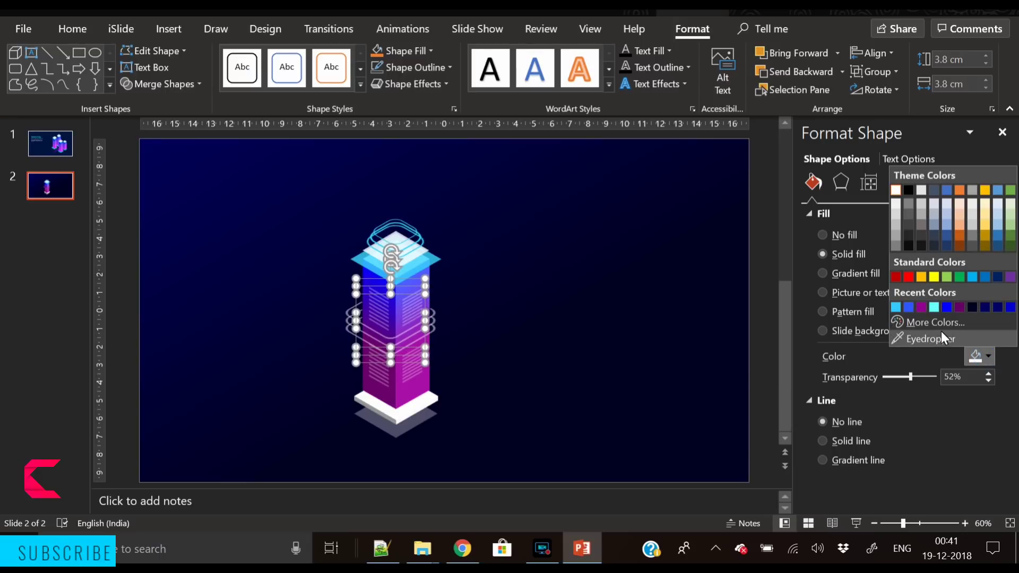
click(934, 308)
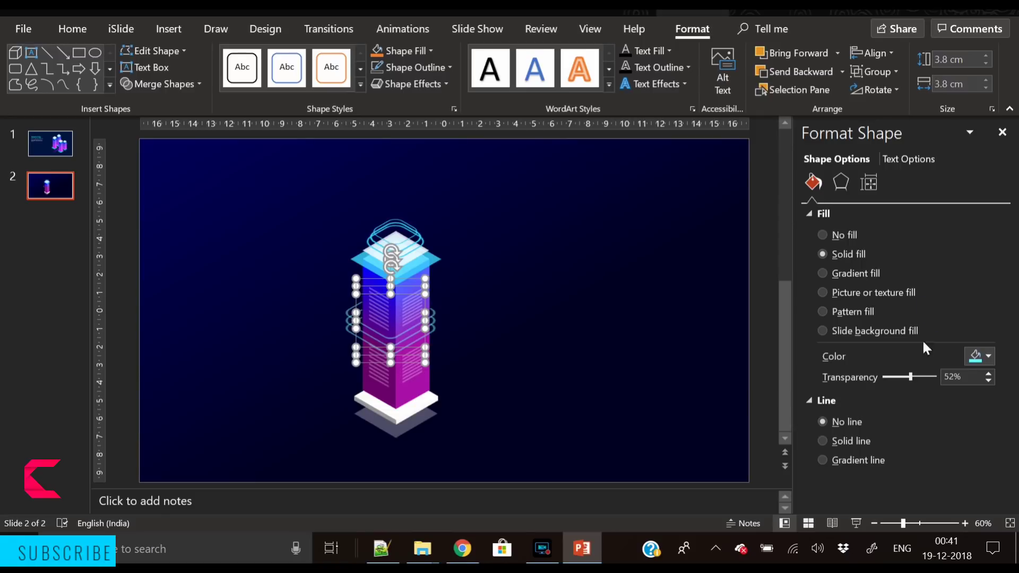
drag(905, 377, 881, 374)
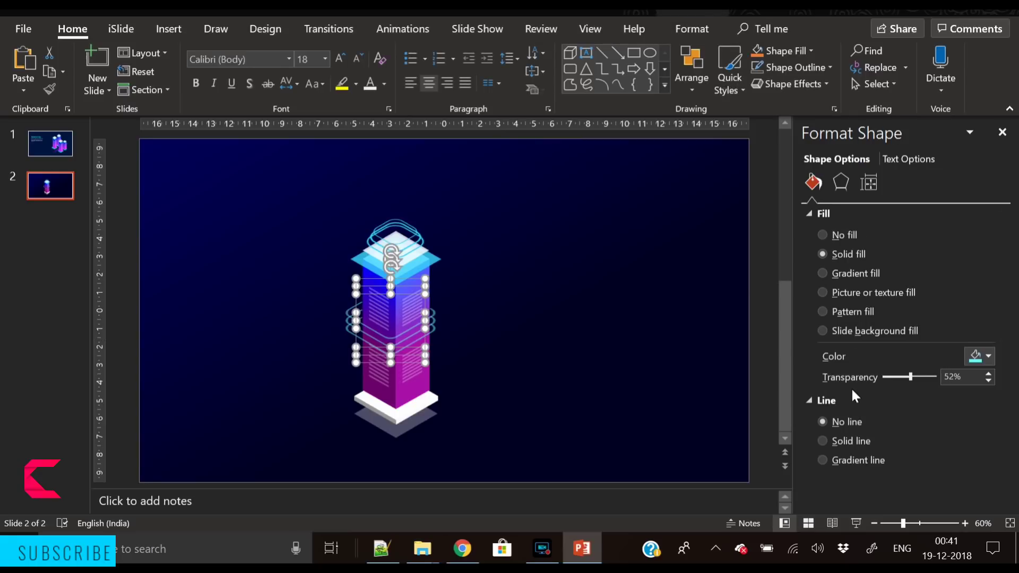
Switch the rings to a gradient fill with a light blue end stop
click(840, 273)
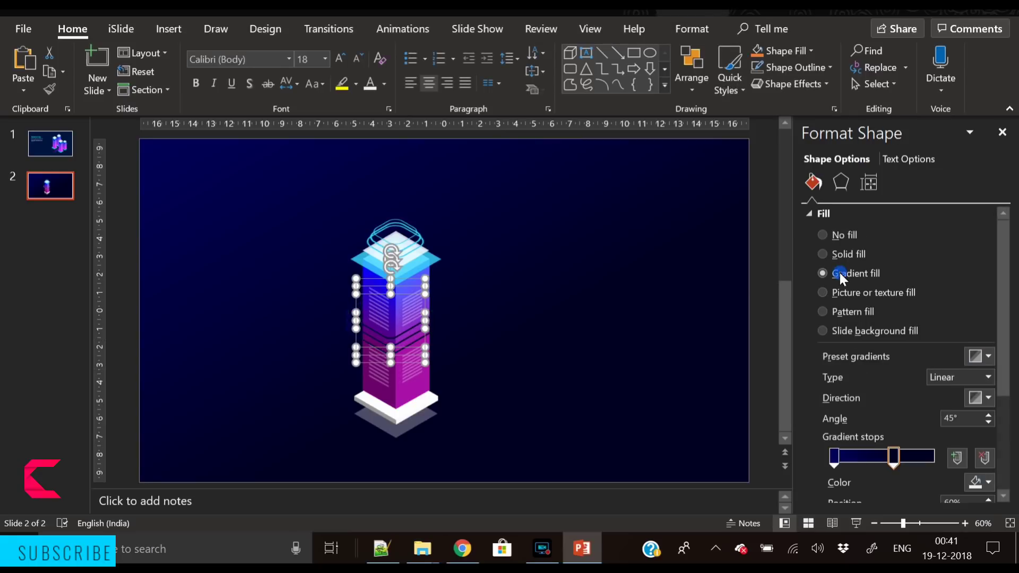
click(979, 484)
click(905, 435)
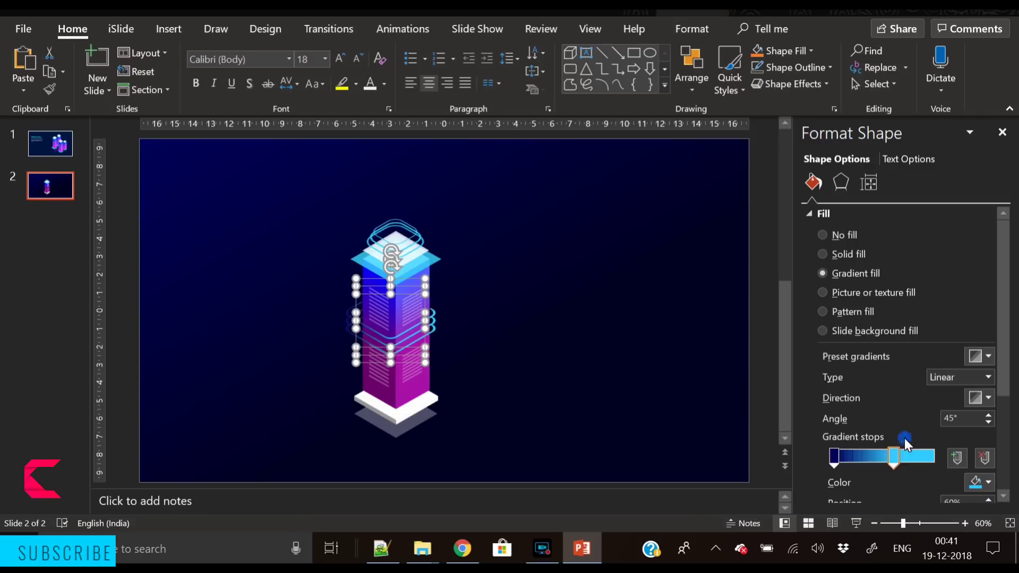
Set the first gradient stop to magenta from the Standard colour palette
click(834, 458)
click(984, 484)
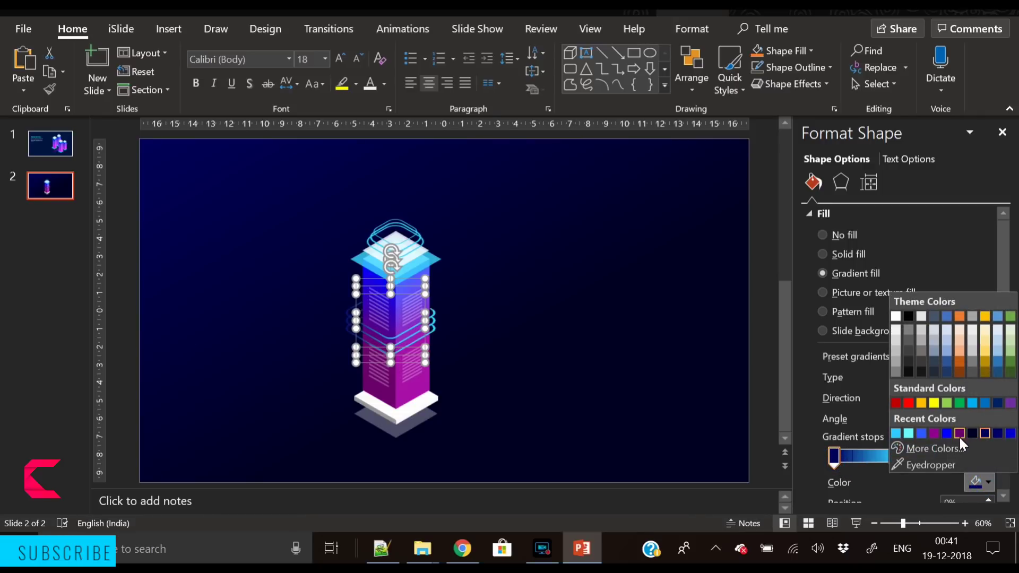
click(947, 448)
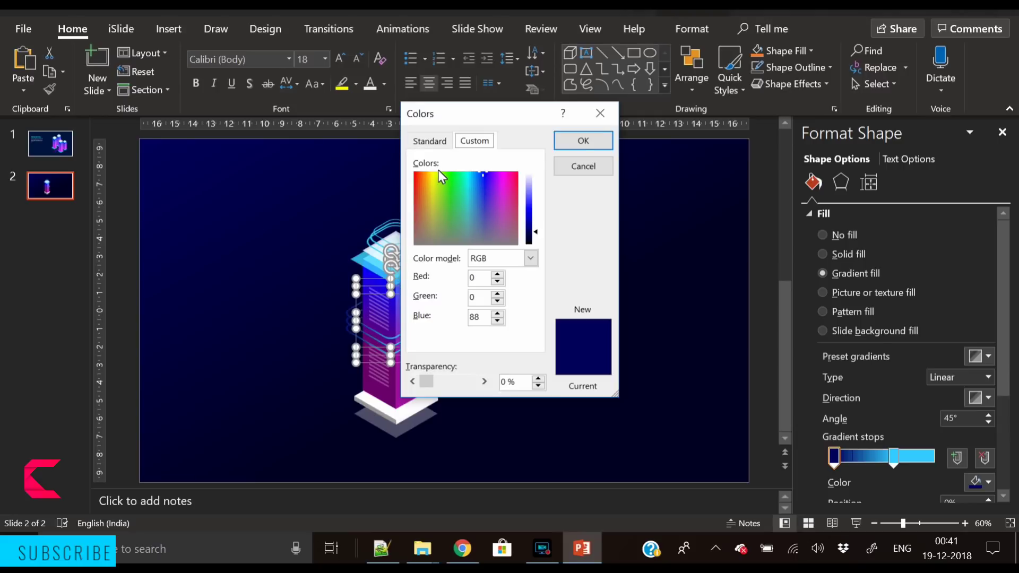
click(430, 141)
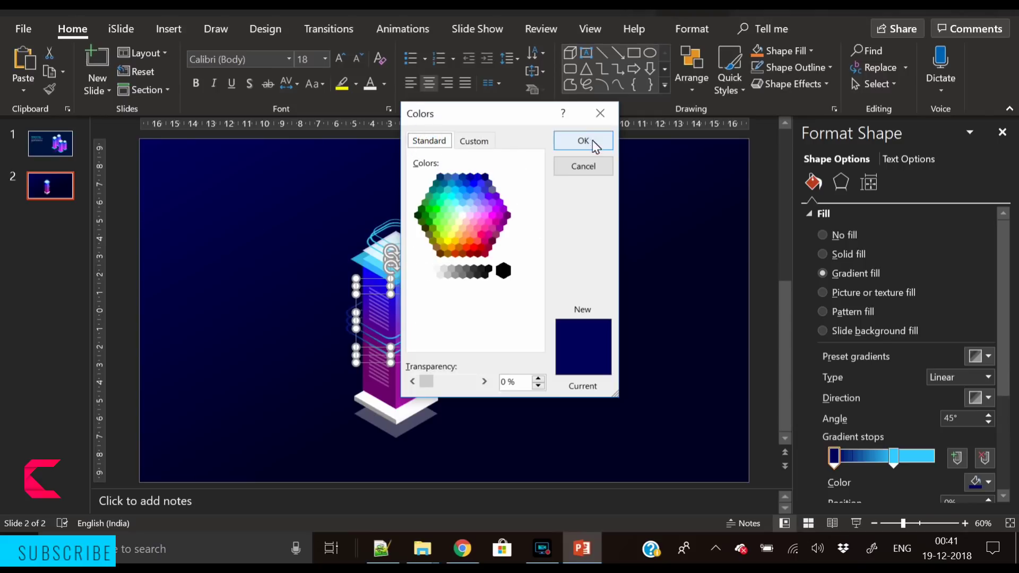
click(500, 214)
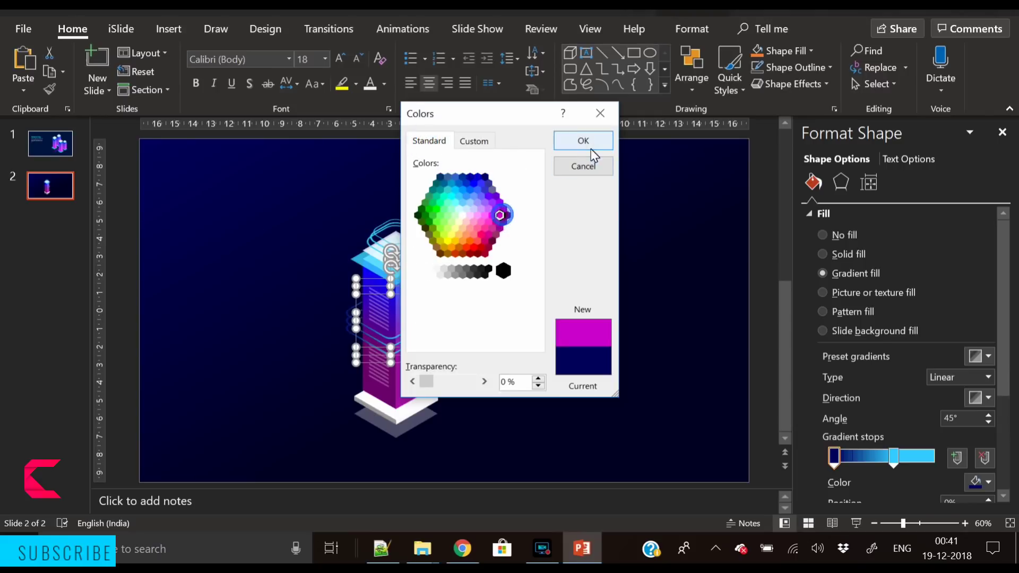
click(591, 143)
click(603, 351)
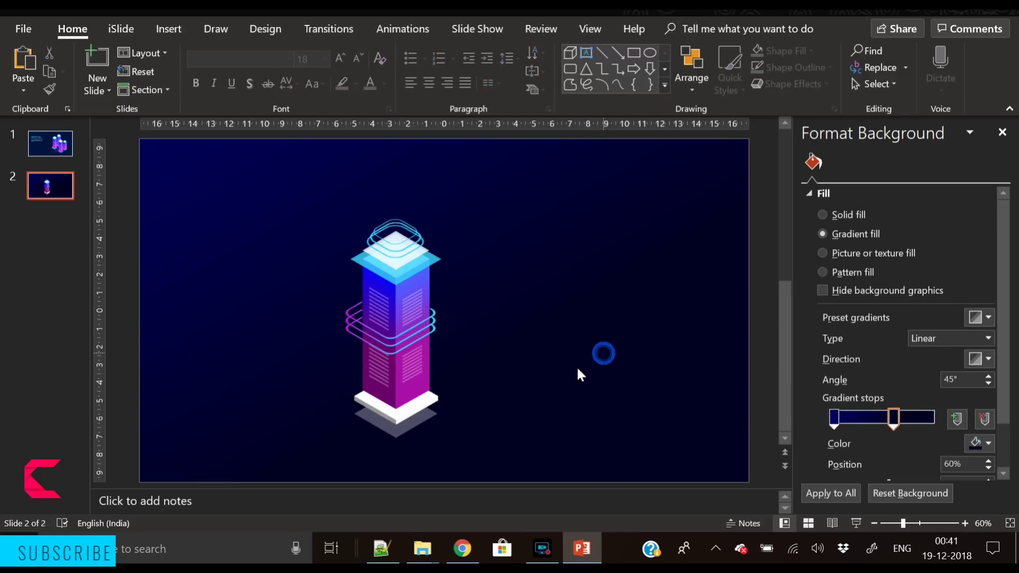
click(453, 405)
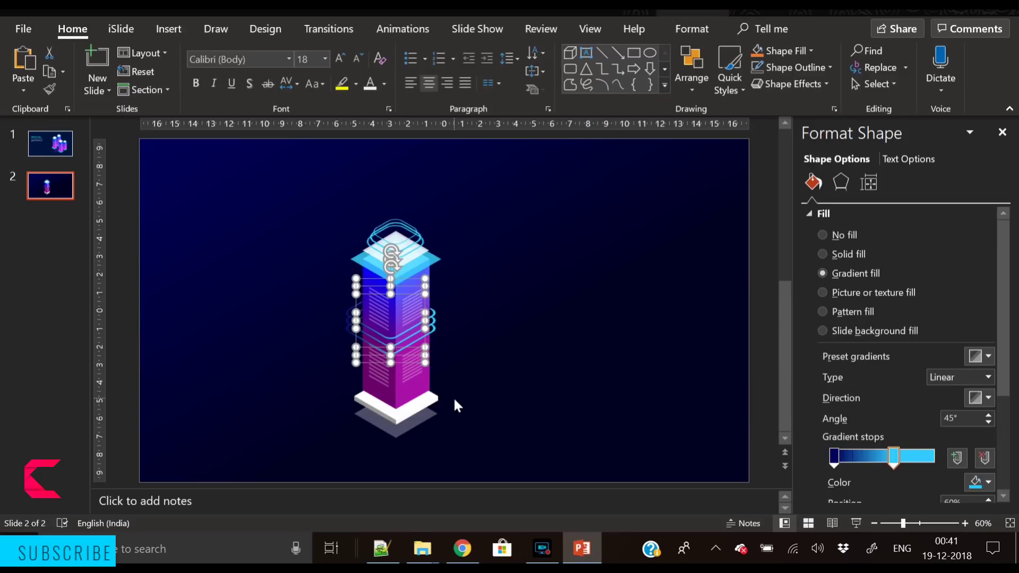
click(552, 386)
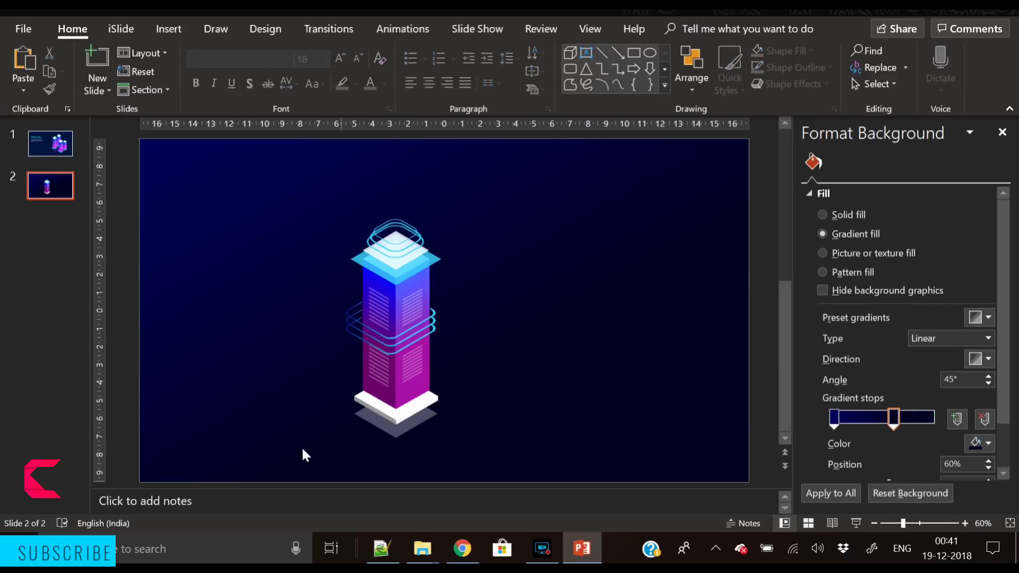
Enlarge the white base under the tower by dragging its corner outward
click(385, 415)
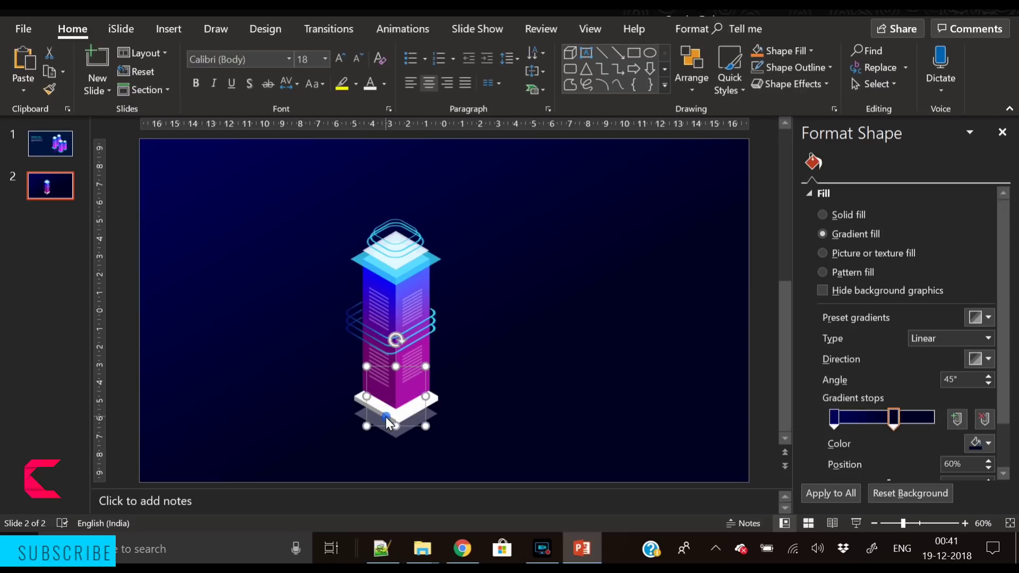
mouse_move(426, 426)
mouse_down()
mouse_move(443, 441)
mouse_move(419, 421)
mouse_up()
click(419, 428)
Stretch the grey shadow diamond beneath to match the larger base
click(412, 463)
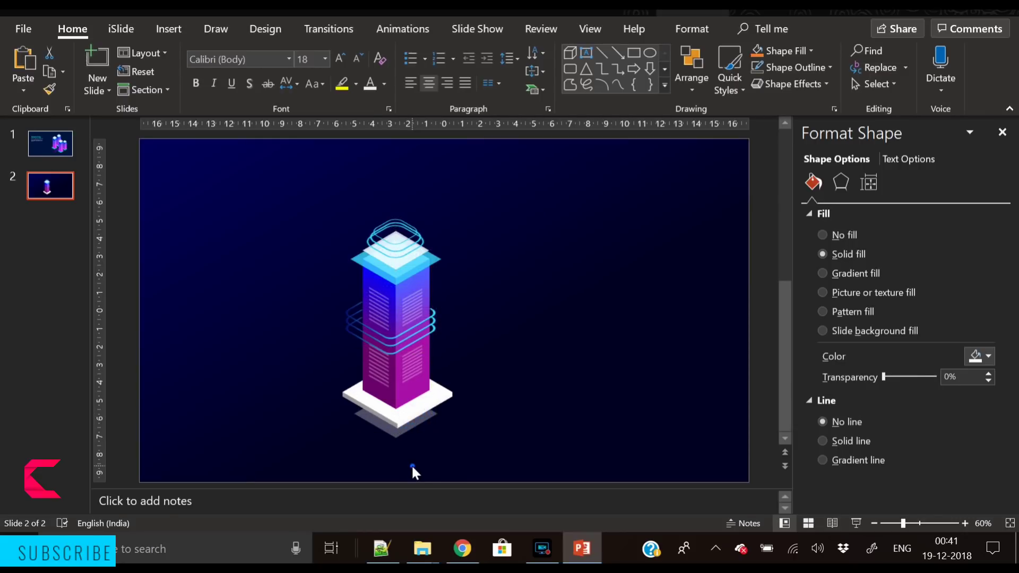
click(397, 437)
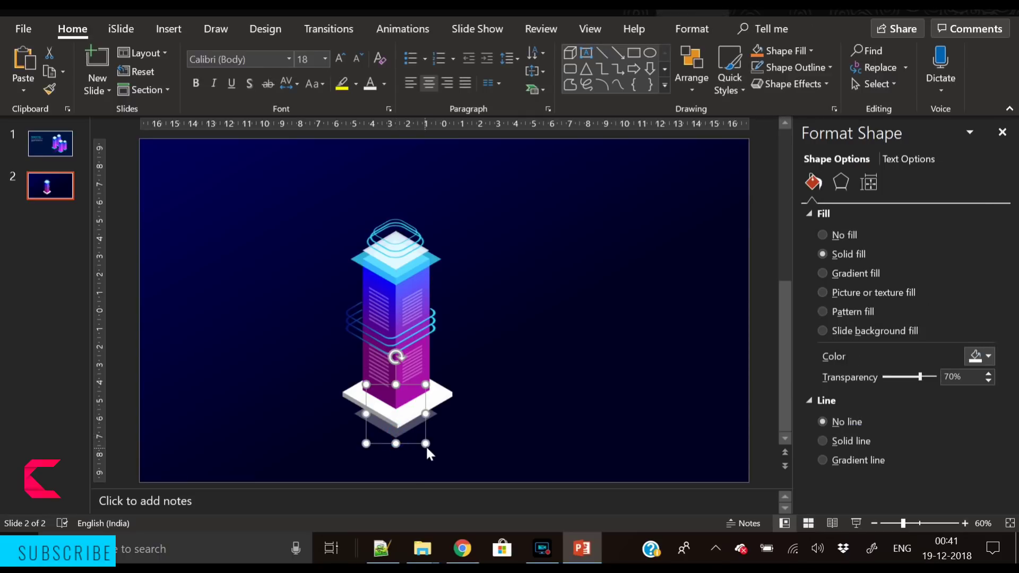
mouse_move(426, 445)
mouse_down()
mouse_move(454, 451)
mouse_move(410, 449)
mouse_move(409, 436)
mouse_up()
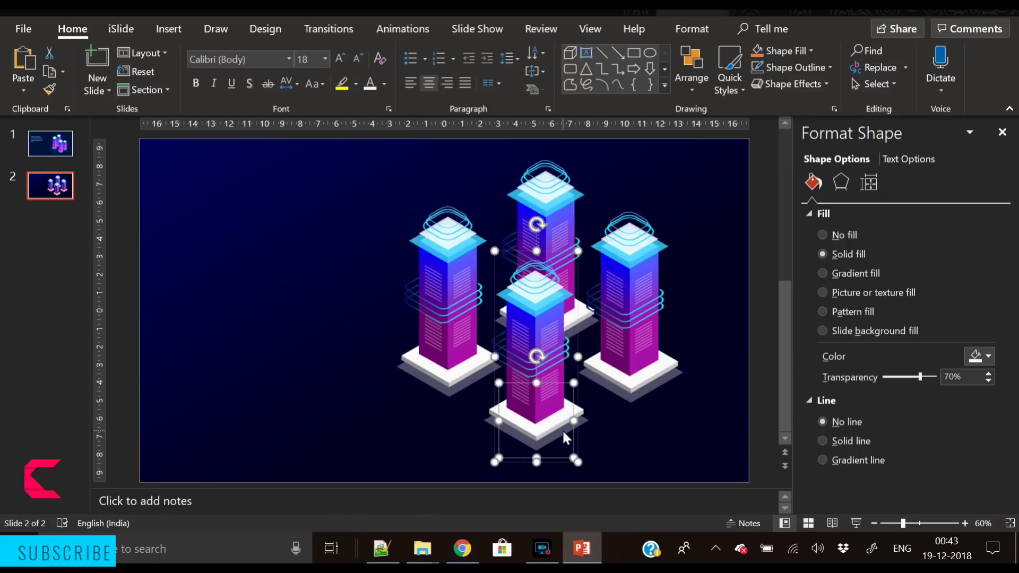
Paste a copy of the shadow diamond and place it left of the towers
key(ctrl+v)
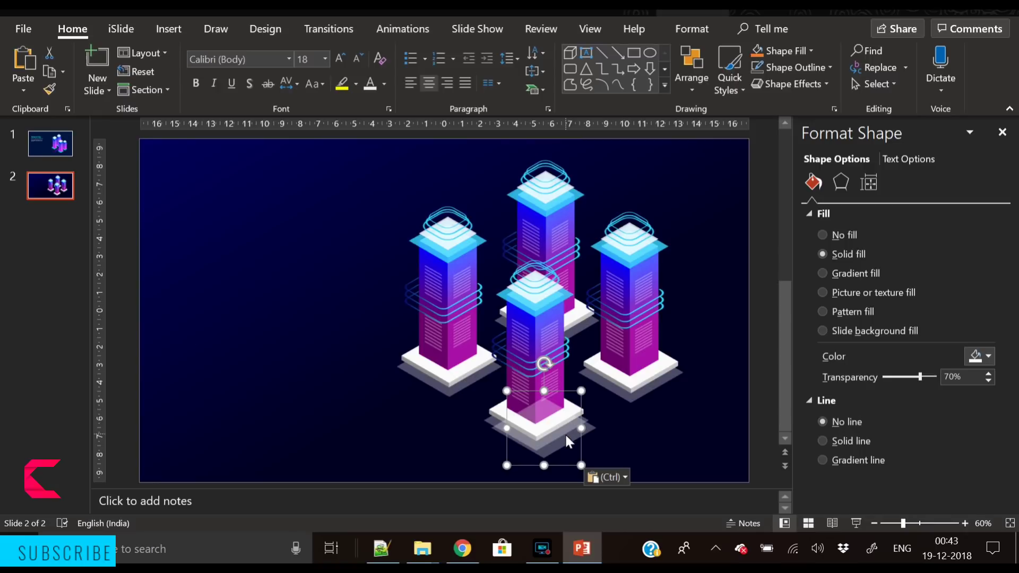
drag(565, 433, 328, 383)
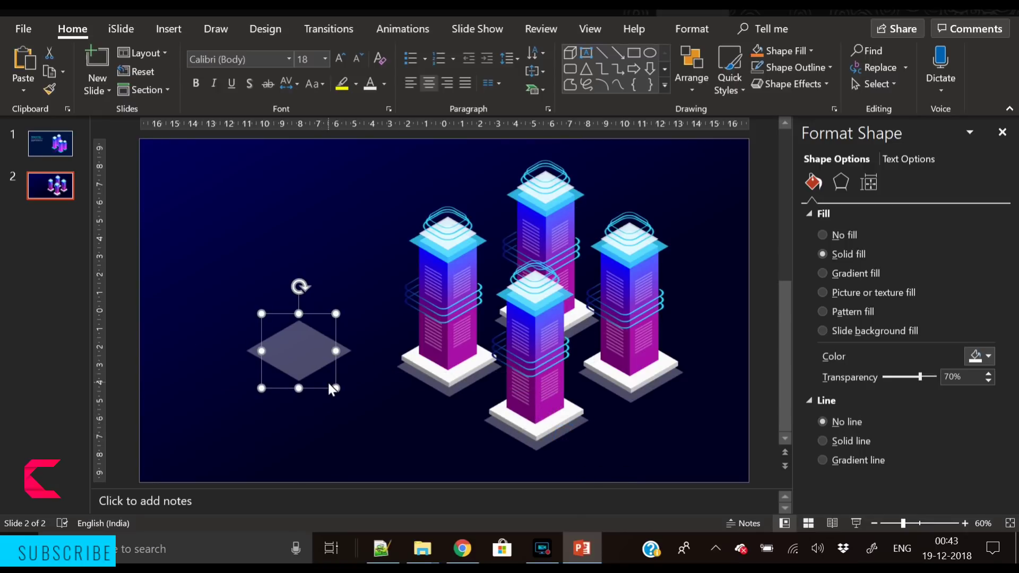
click(333, 353)
Stretch and flatten the copy into a long thin road strip, trimming its left end
drag(810, 346, 670, 364)
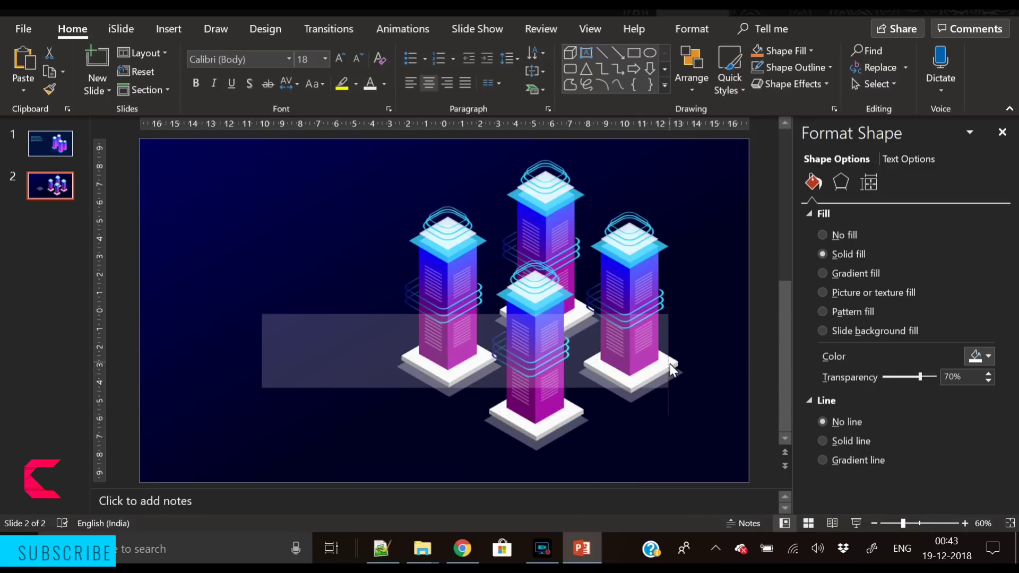
drag(460, 385, 454, 337)
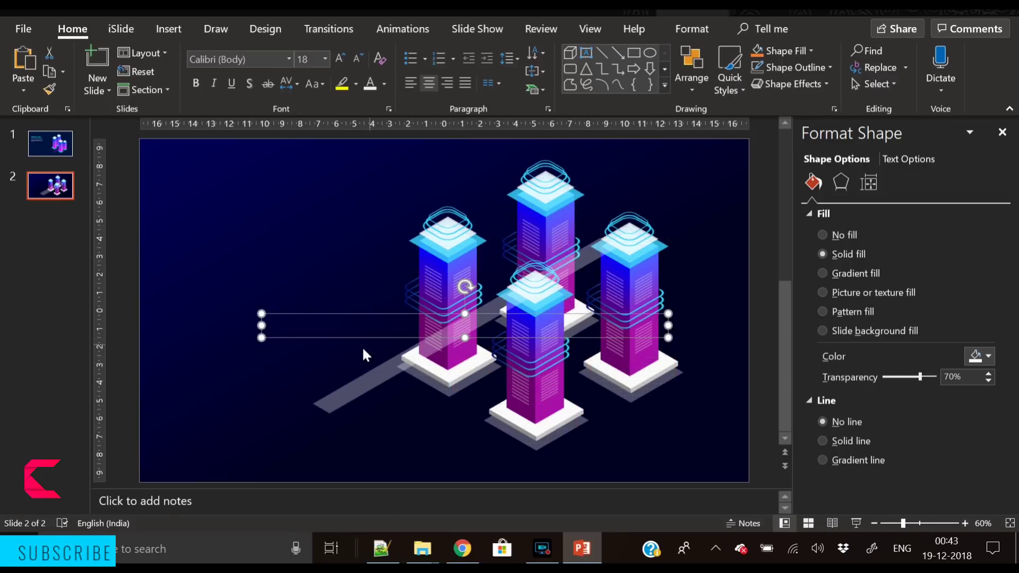
click(367, 383)
drag(446, 436, 440, 428)
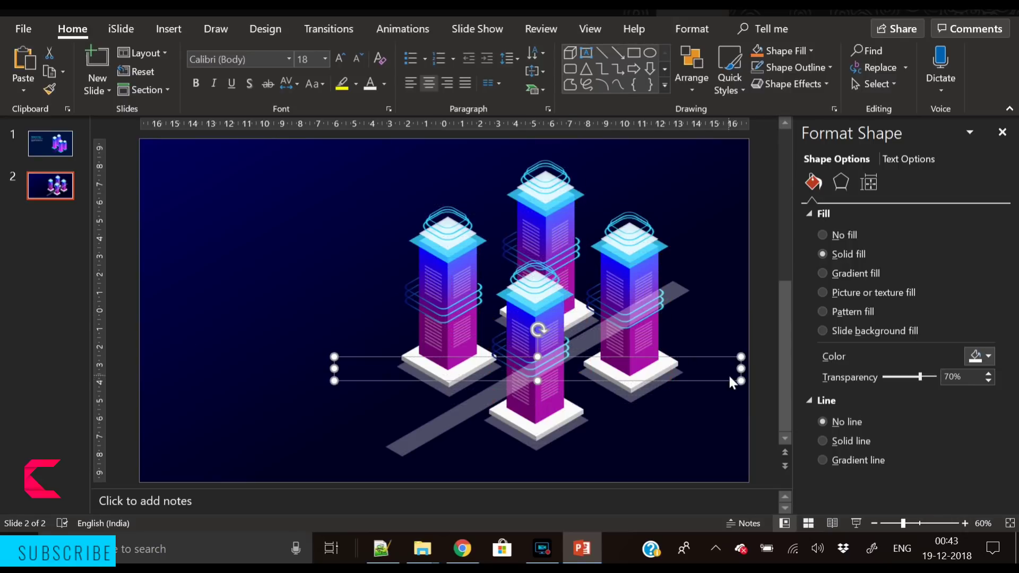
drag(334, 369, 380, 368)
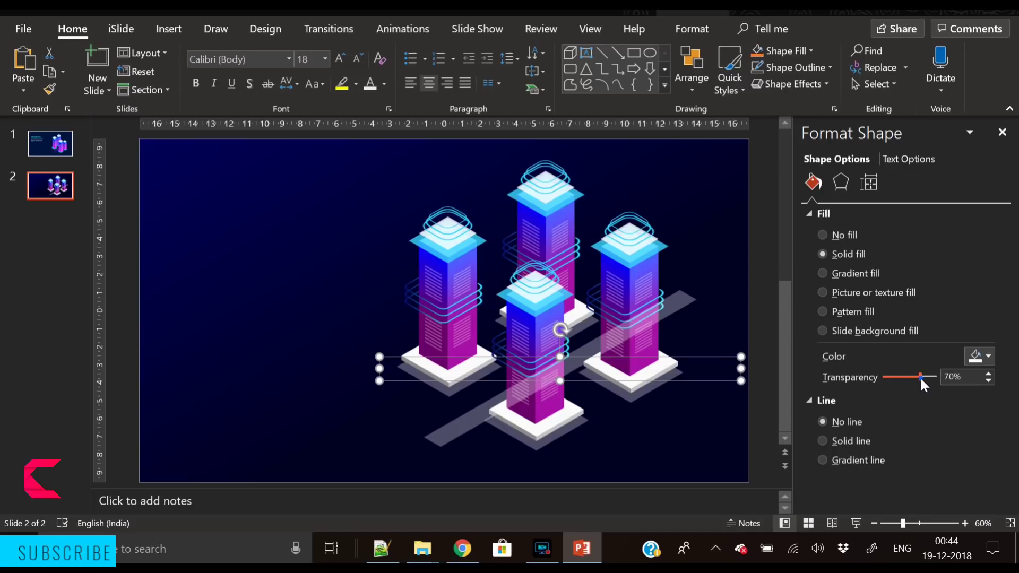
Fade the road strip to 89% transparency and resize the tall thin second strip
drag(921, 379, 932, 382)
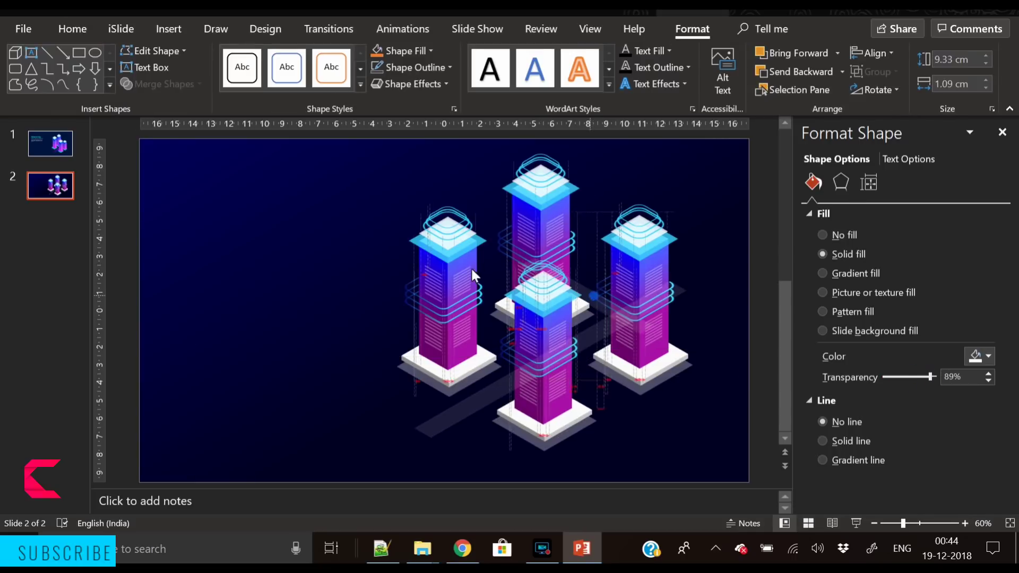
click(291, 300)
drag(296, 384, 307, 471)
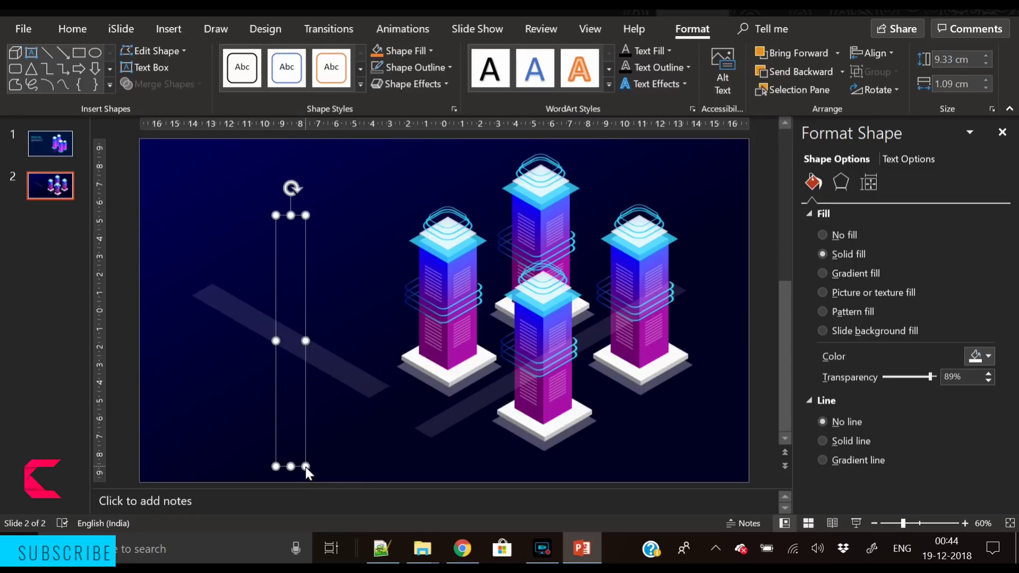
click(441, 425)
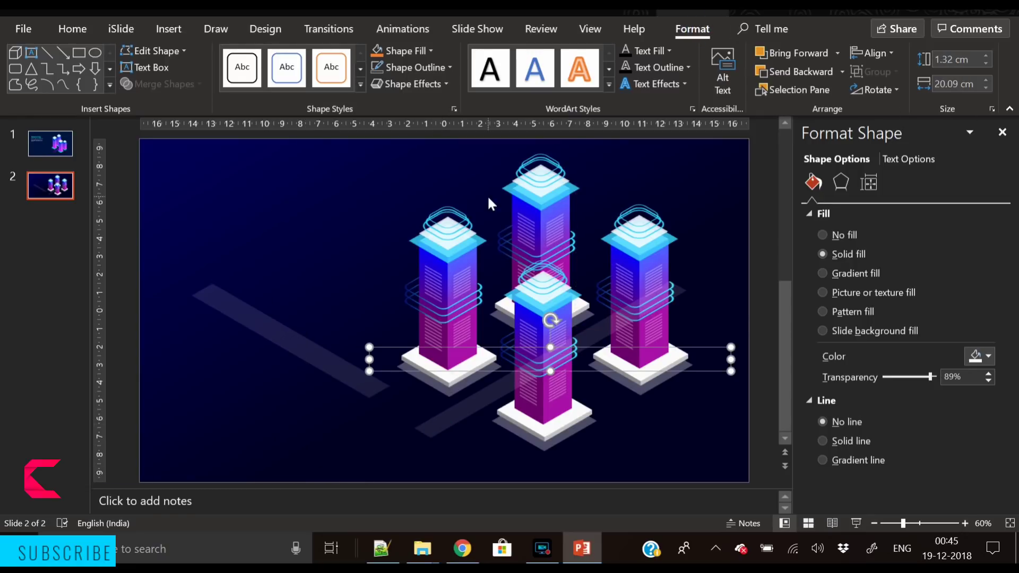
click(272, 327)
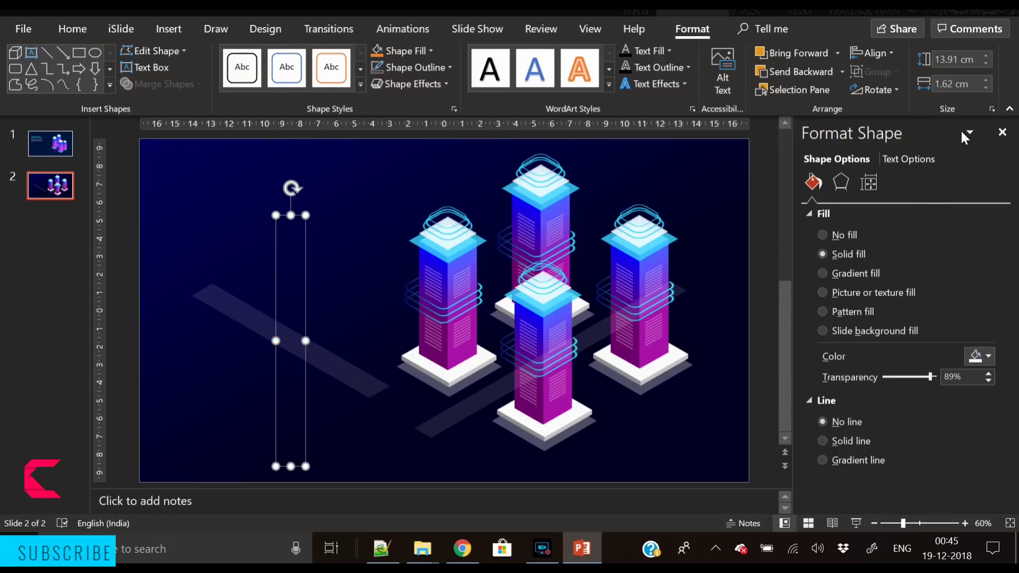
click(983, 86)
click(983, 86)
click(983, 86)
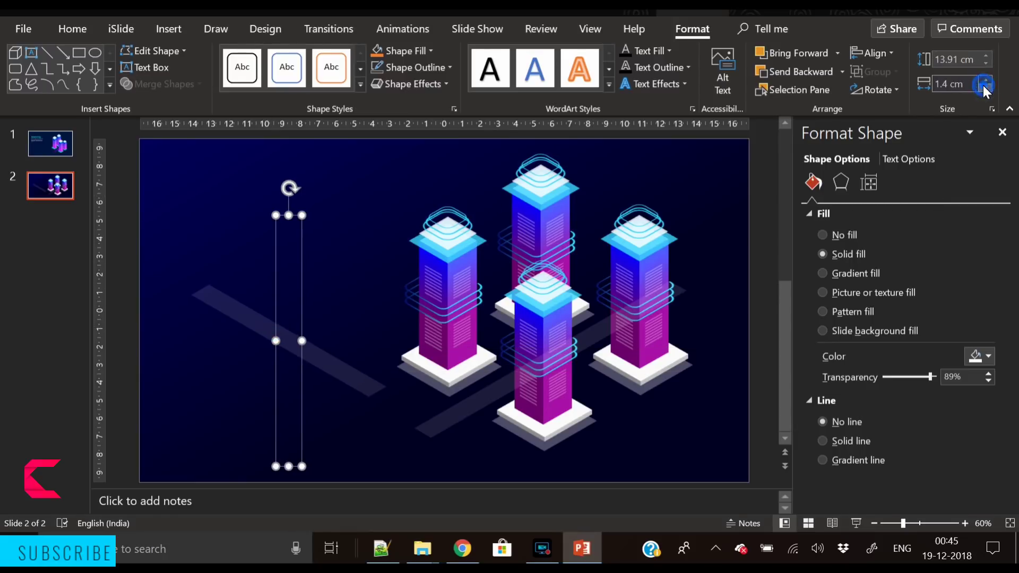
click(983, 86)
Size the horizontal strip to 1.3 × 20 cm and lengthen the thin strip to 14 cm
click(441, 417)
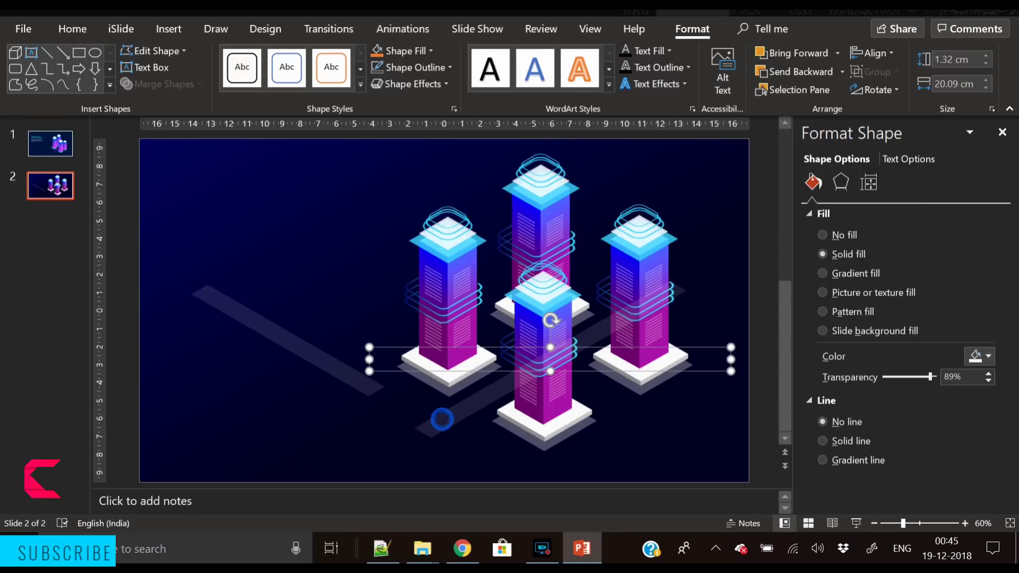
click(986, 64)
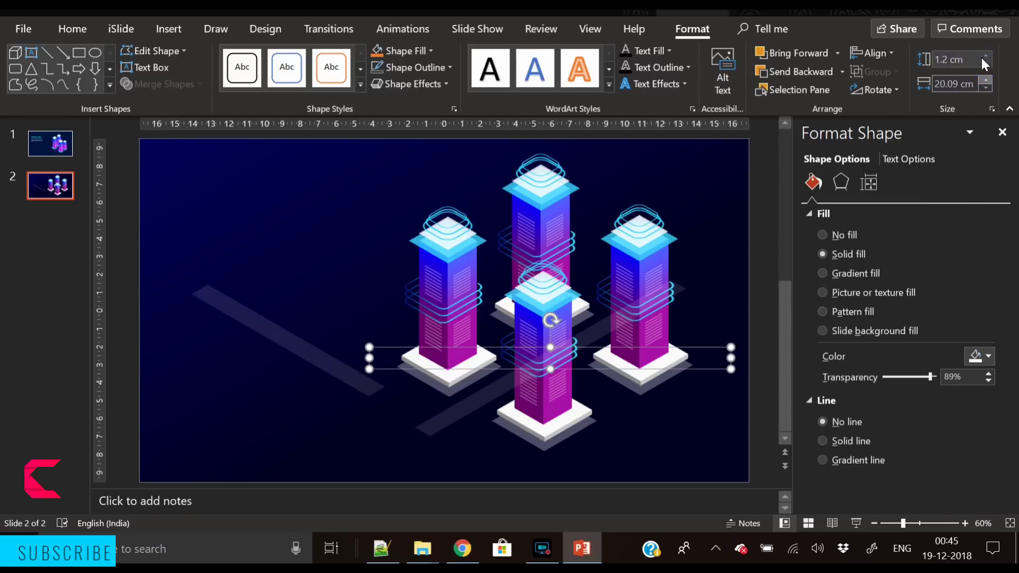
click(984, 53)
click(985, 87)
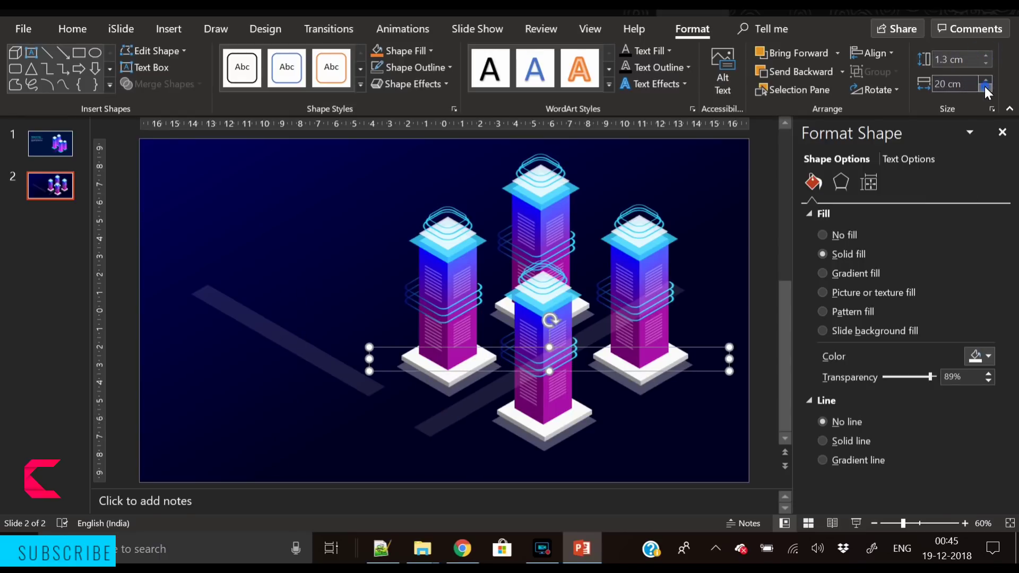
click(301, 352)
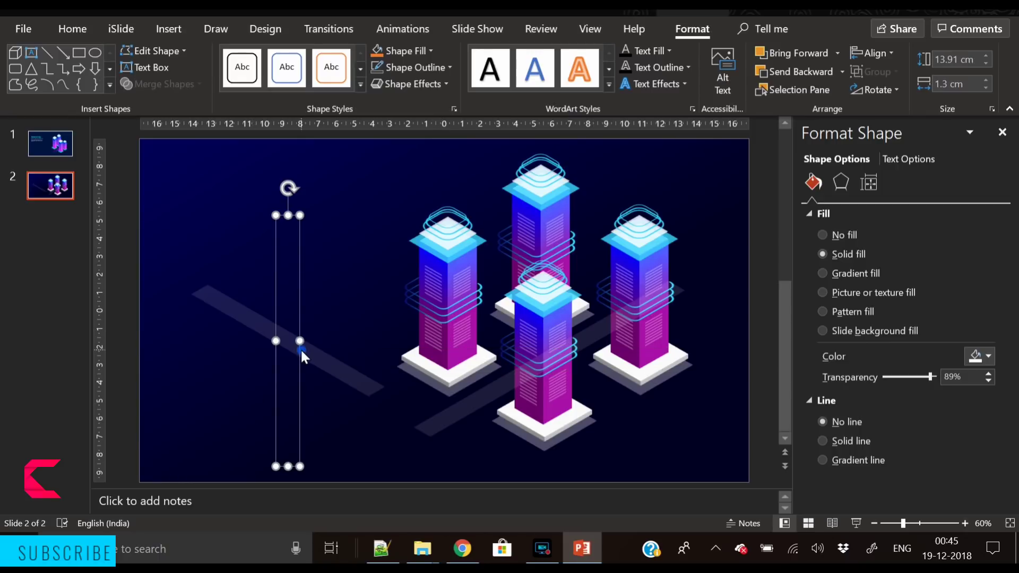
click(984, 55)
Move the diagonal road band under the towers and nudge the right tower left
drag(326, 368, 582, 398)
click(675, 400)
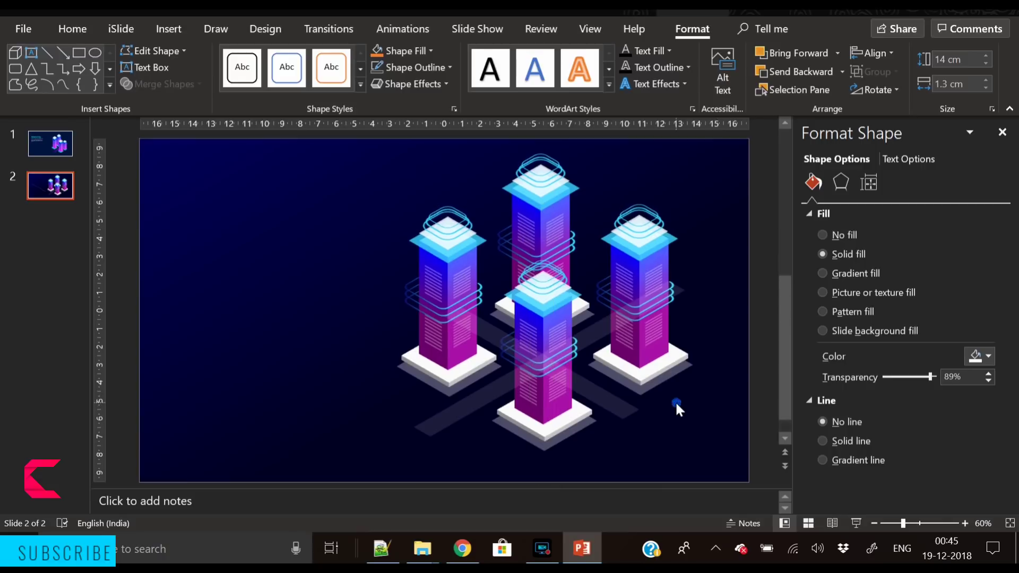
click(647, 374)
drag(648, 371, 645, 371)
Shrink the right tower to 8.28 × 3.04 cm using its corner handle
drag(679, 195, 657, 255)
click(693, 390)
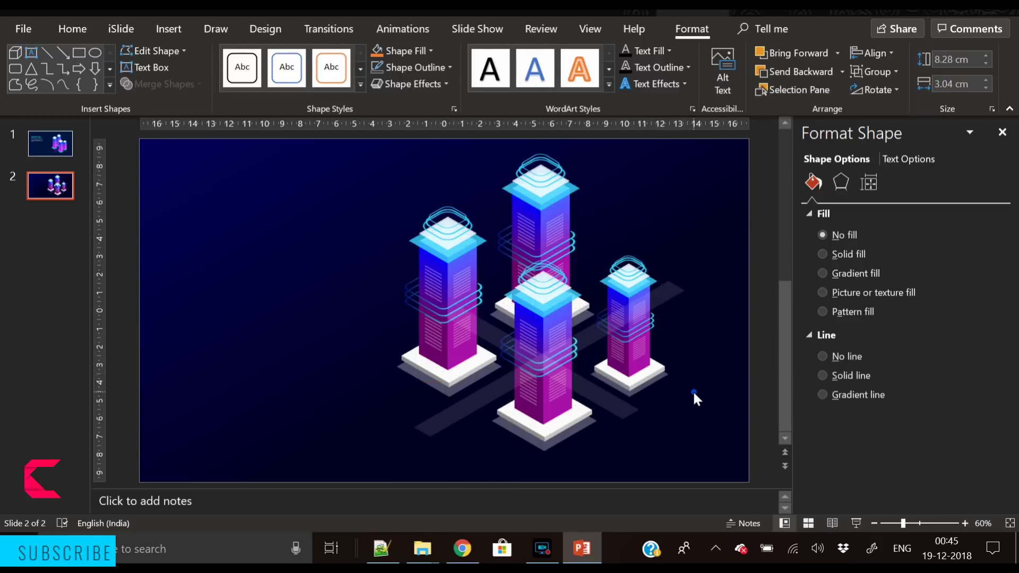
click(639, 384)
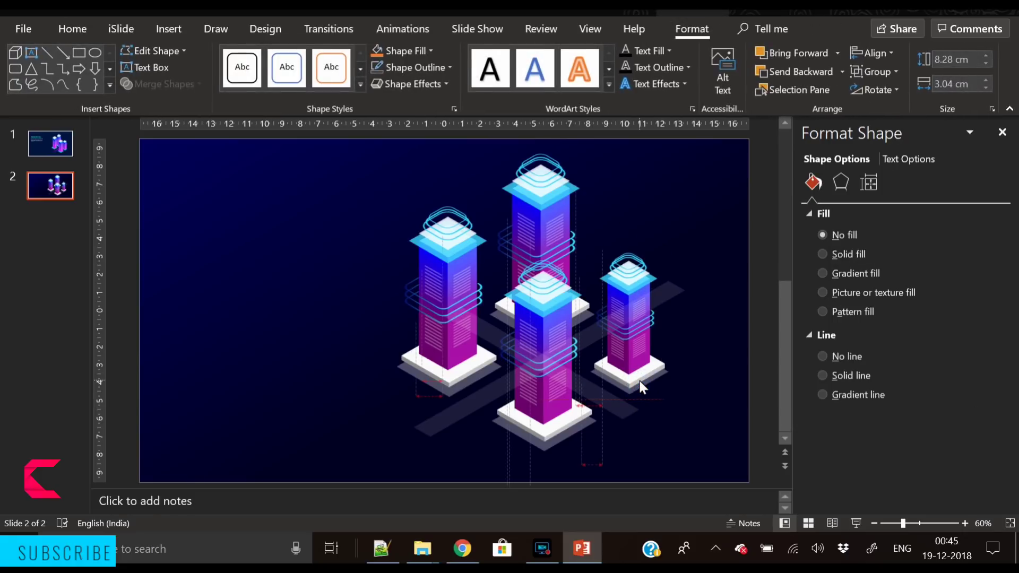
Reposition the front middle tower and the right tower around the road crossing
click(559, 401)
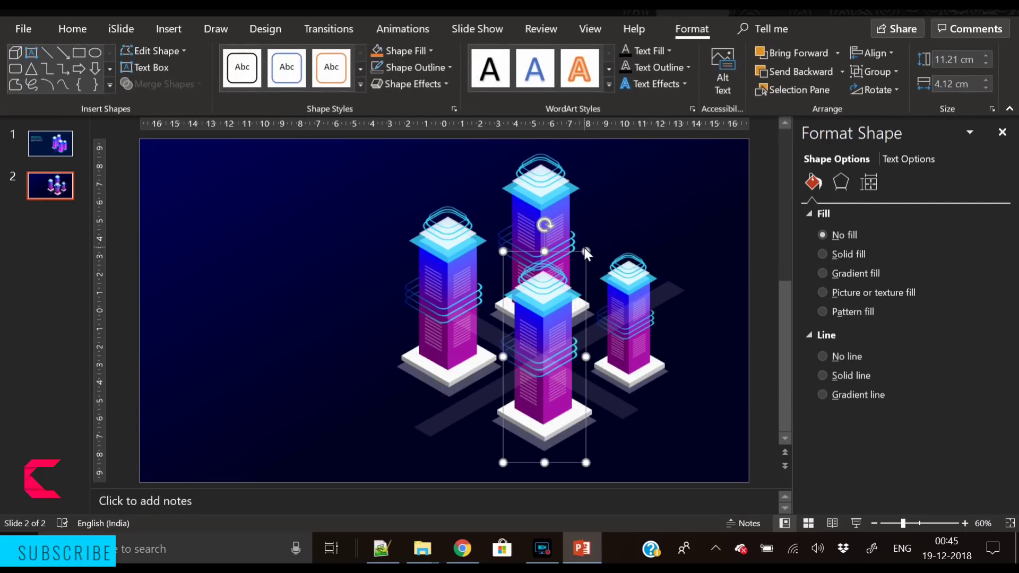
drag(584, 247, 561, 307)
drag(543, 440, 557, 415)
drag(613, 380, 606, 373)
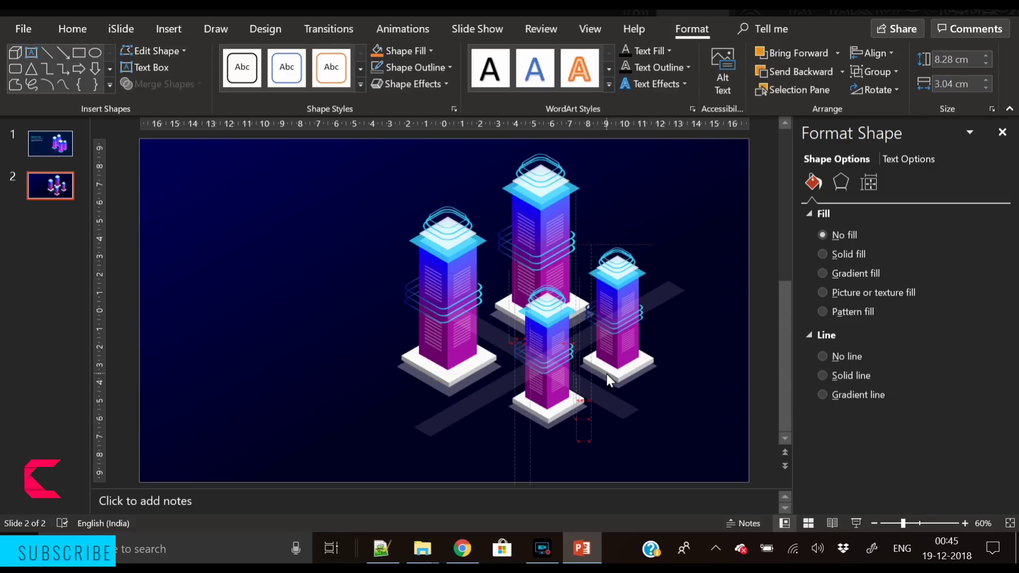
click(697, 420)
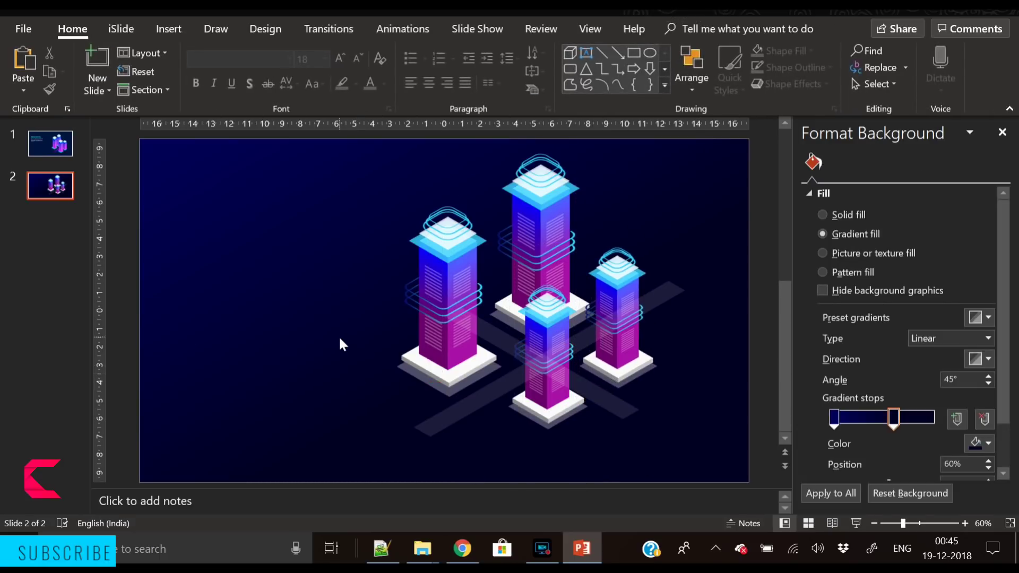
Give the horizontal strip a 0° gradient fill with a White right stop
click(451, 416)
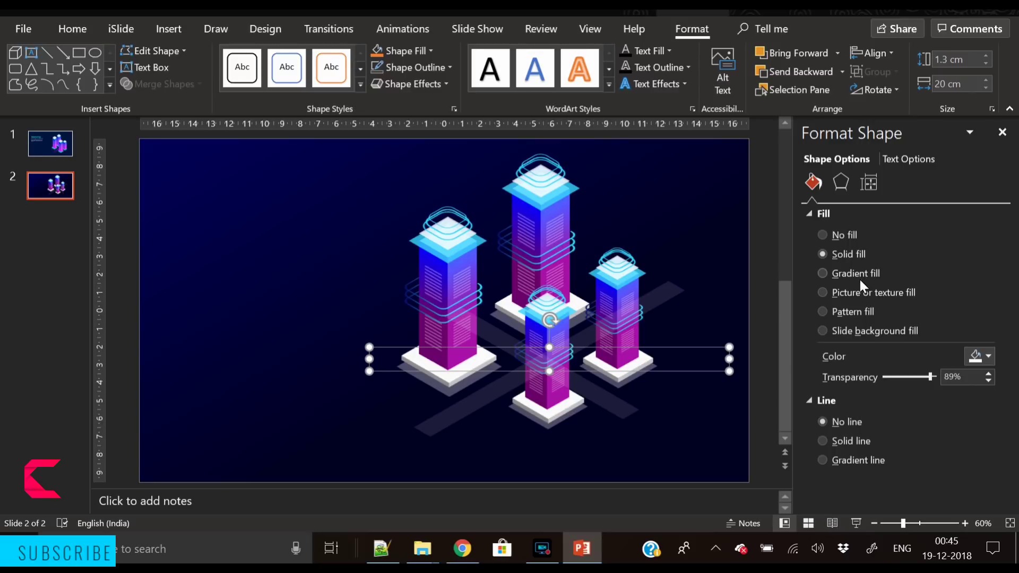
click(857, 273)
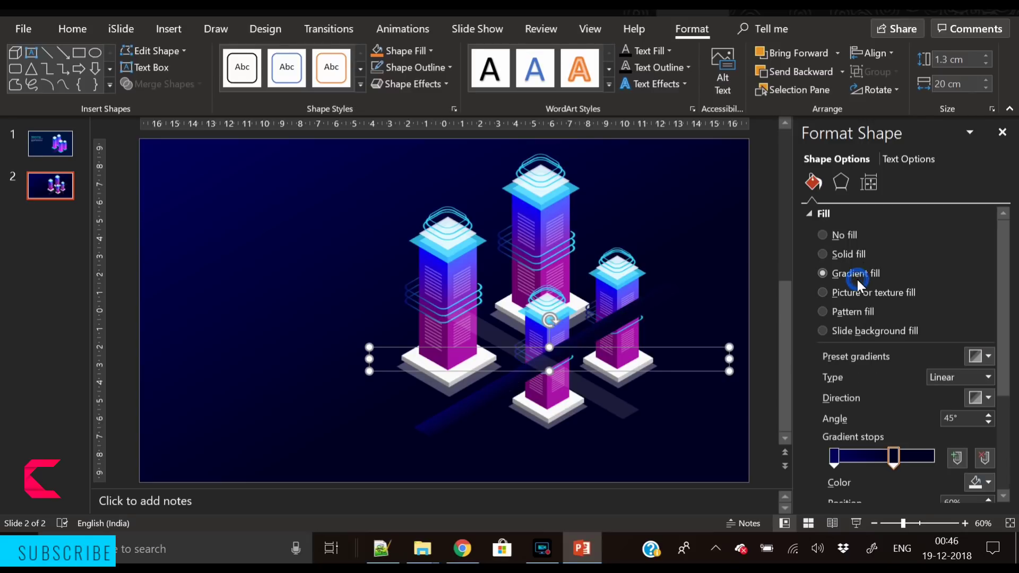
click(989, 397)
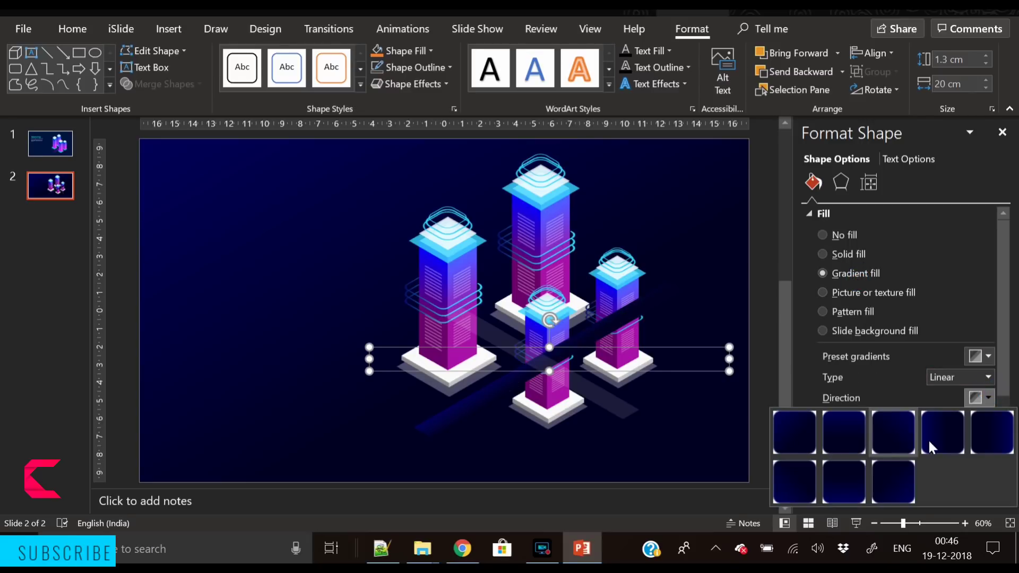
click(946, 438)
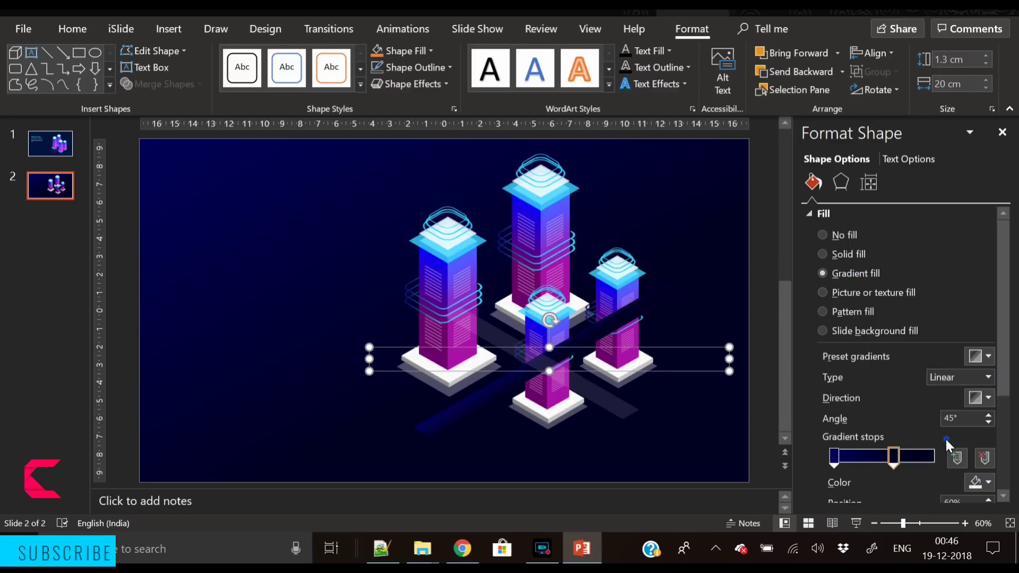
click(973, 481)
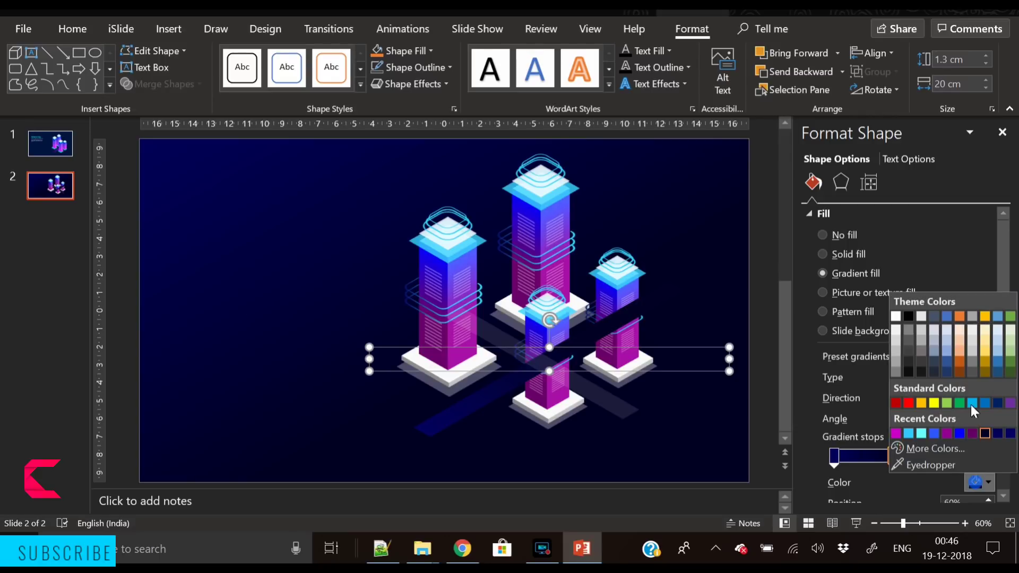
click(896, 316)
Remove the extra gradient stop and make the left stop White too
drag(889, 455, 894, 456)
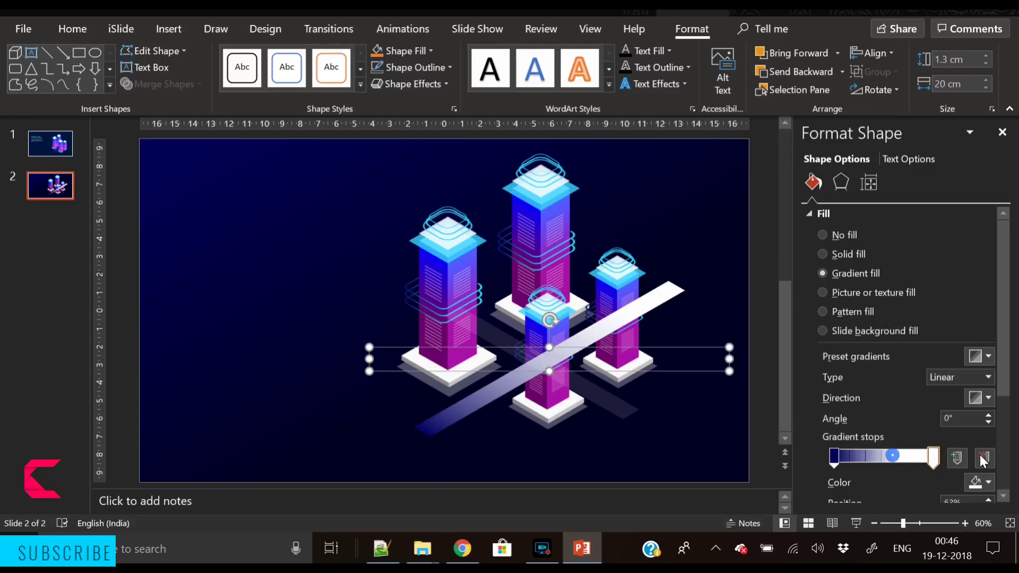
click(980, 457)
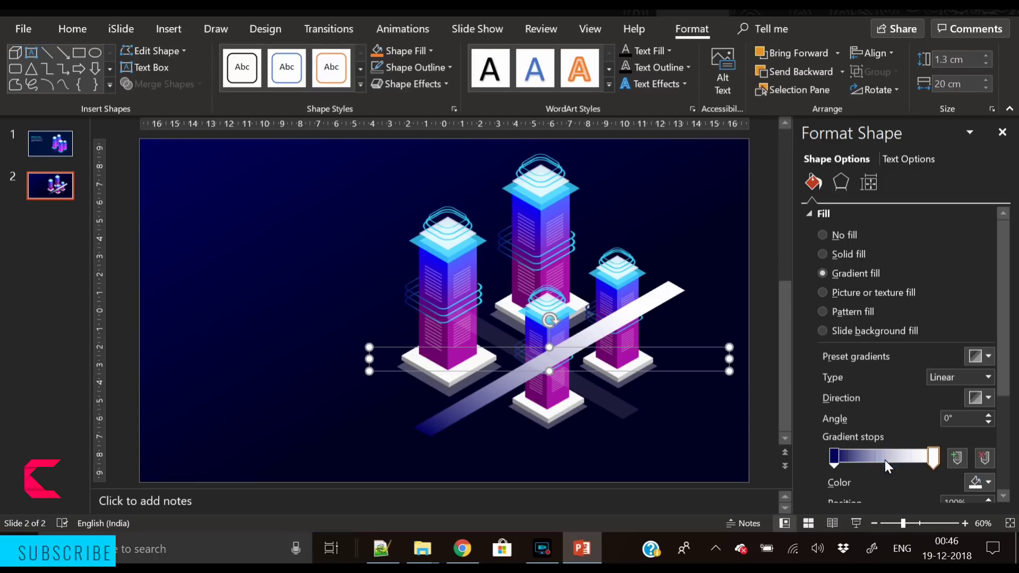
click(829, 457)
click(974, 482)
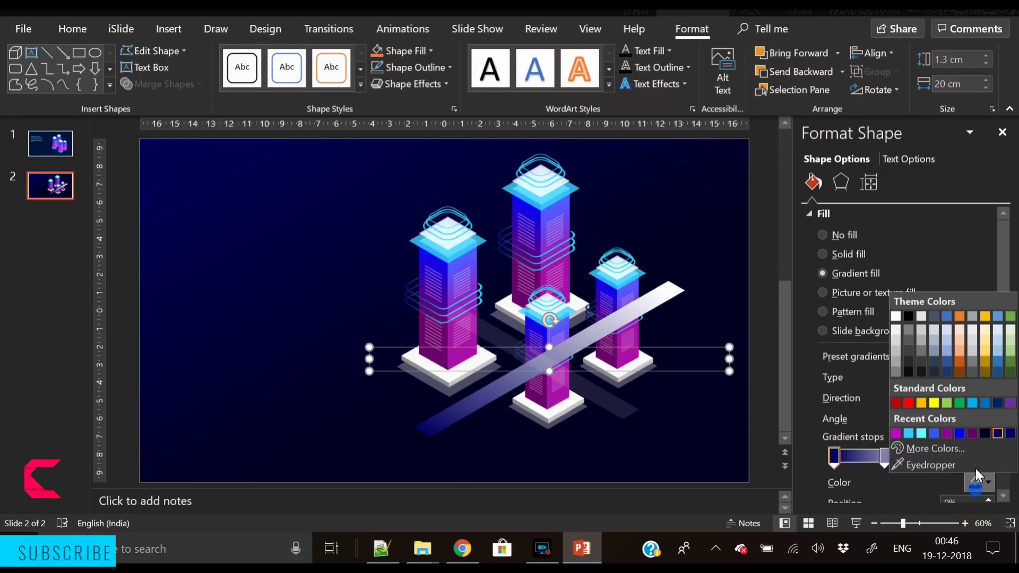
click(895, 318)
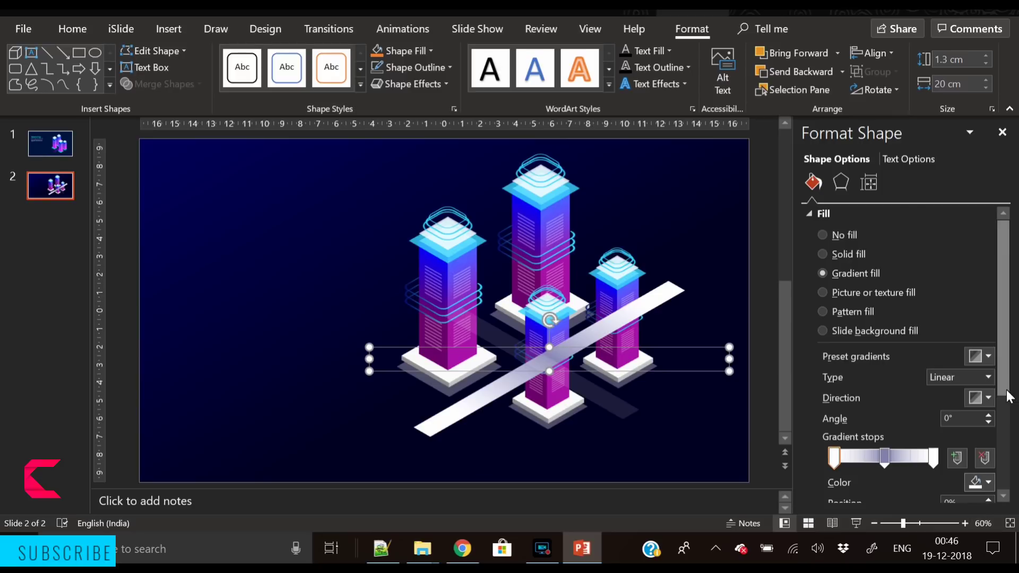
Set the gradient ends to 100% transparency and the middle stop to 75%
scroll(1008, 395, down, 3)
drag(889, 441, 964, 442)
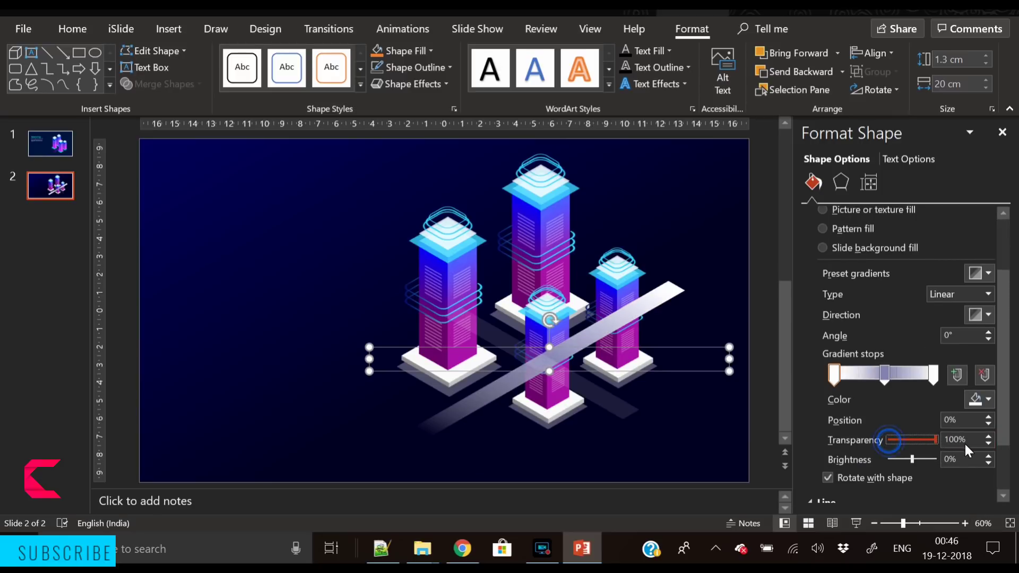
click(934, 378)
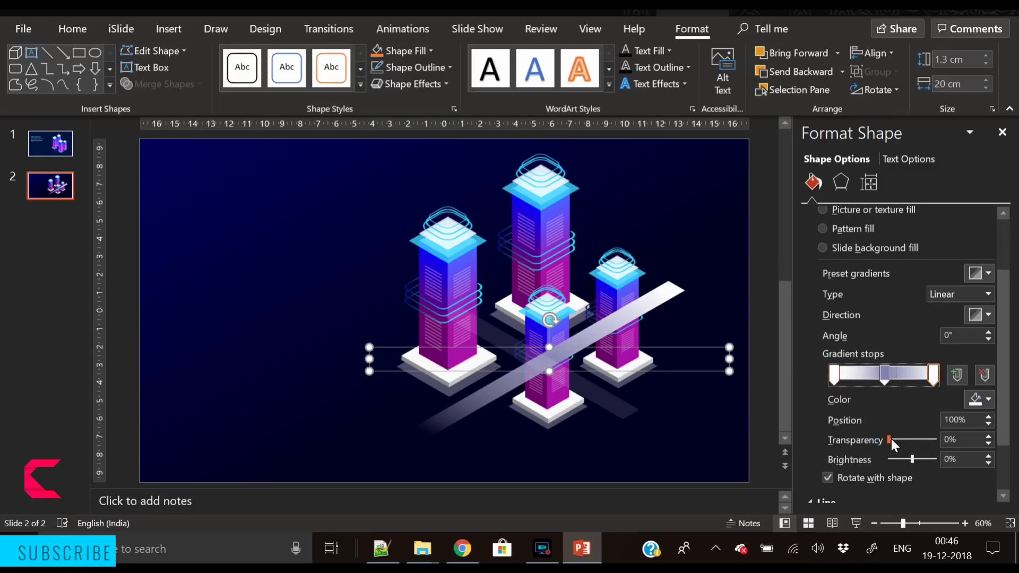
drag(890, 439, 937, 441)
click(885, 381)
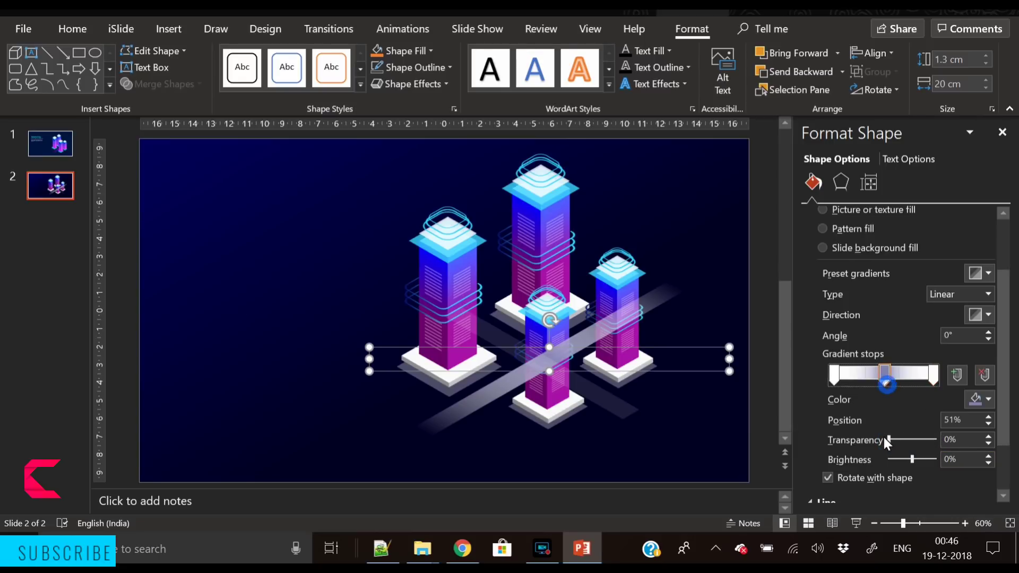
click(890, 440)
drag(909, 441, 923, 442)
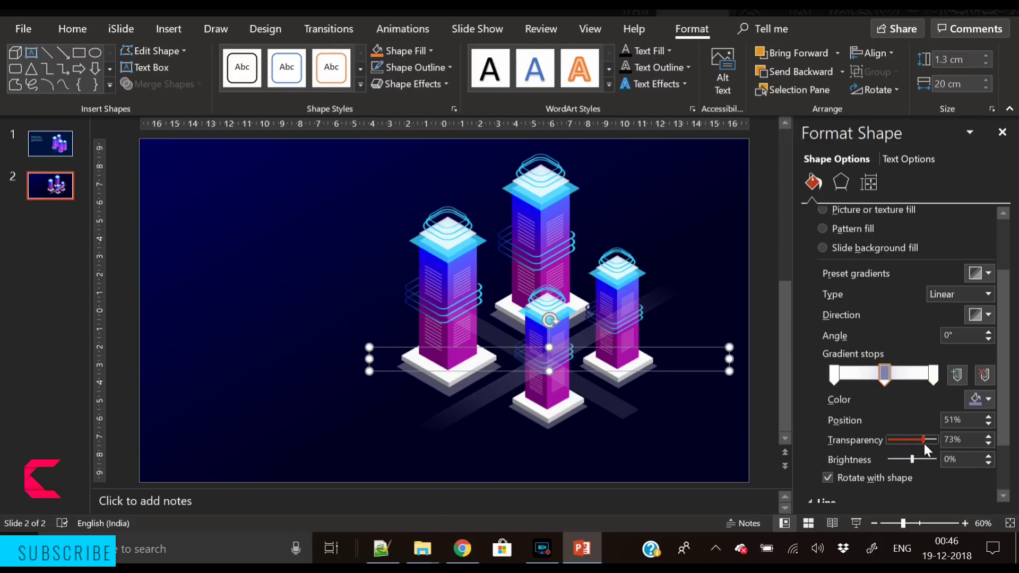
click(988, 436)
click(988, 436)
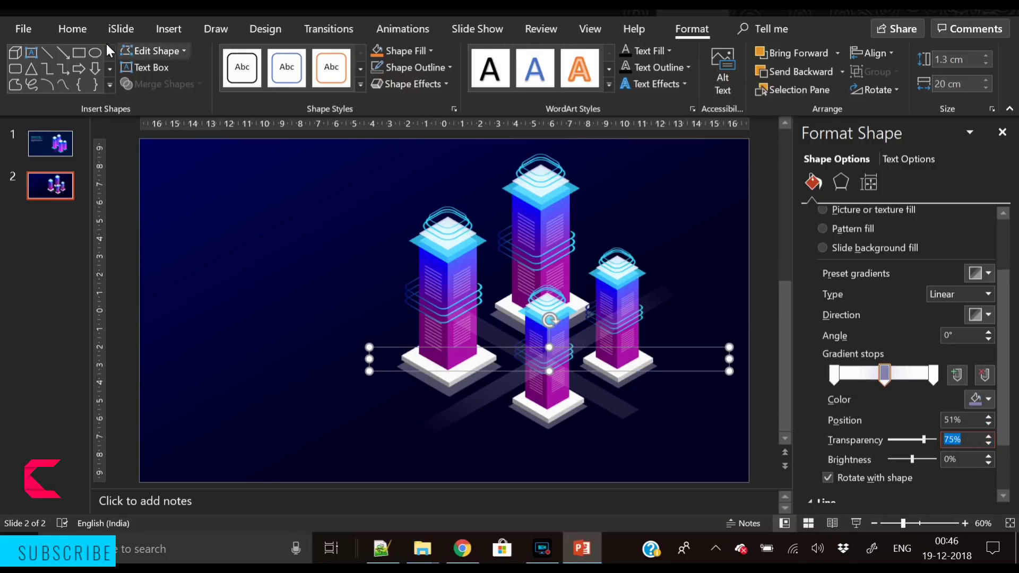
Copy the gradient onto the vertical strip with Format Painter, set Linear Down, and start the slide show
click(80, 29)
click(49, 89)
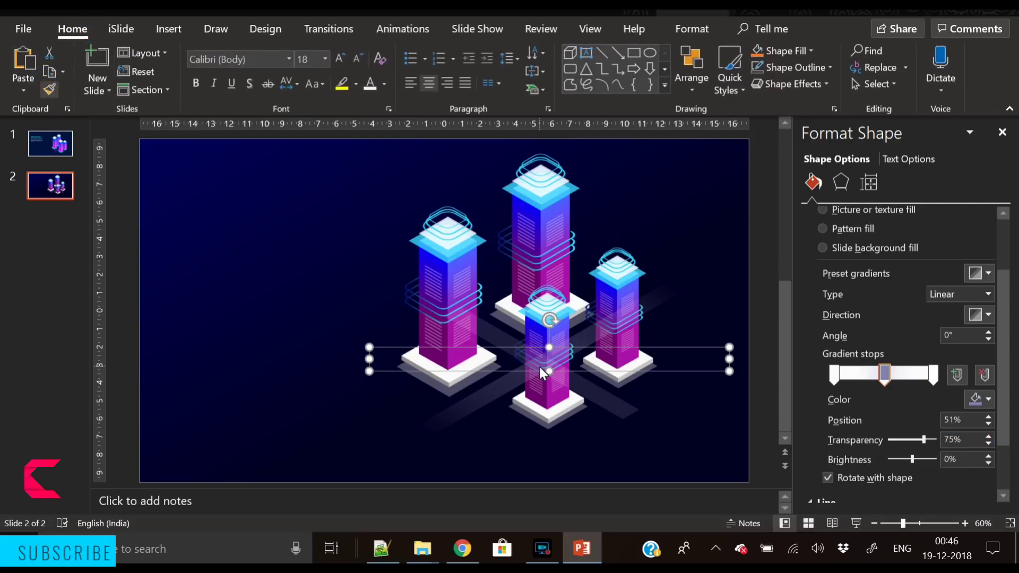
click(616, 408)
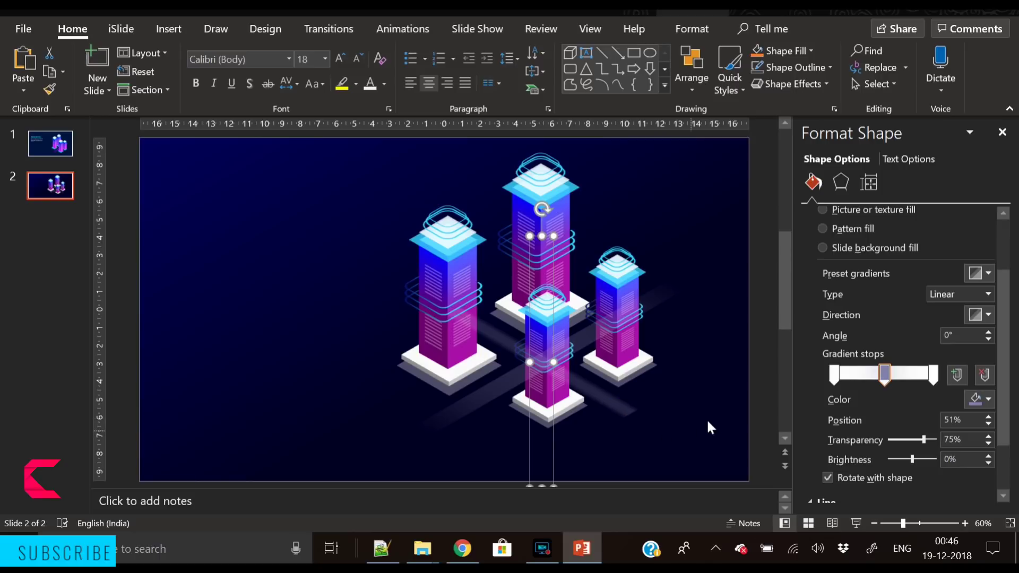
click(983, 314)
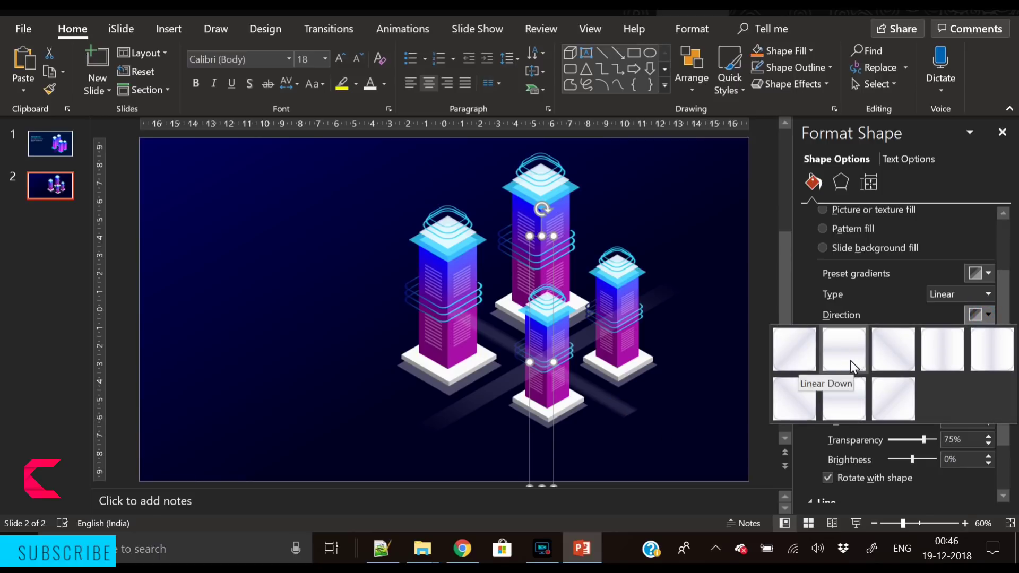
click(849, 355)
click(694, 449)
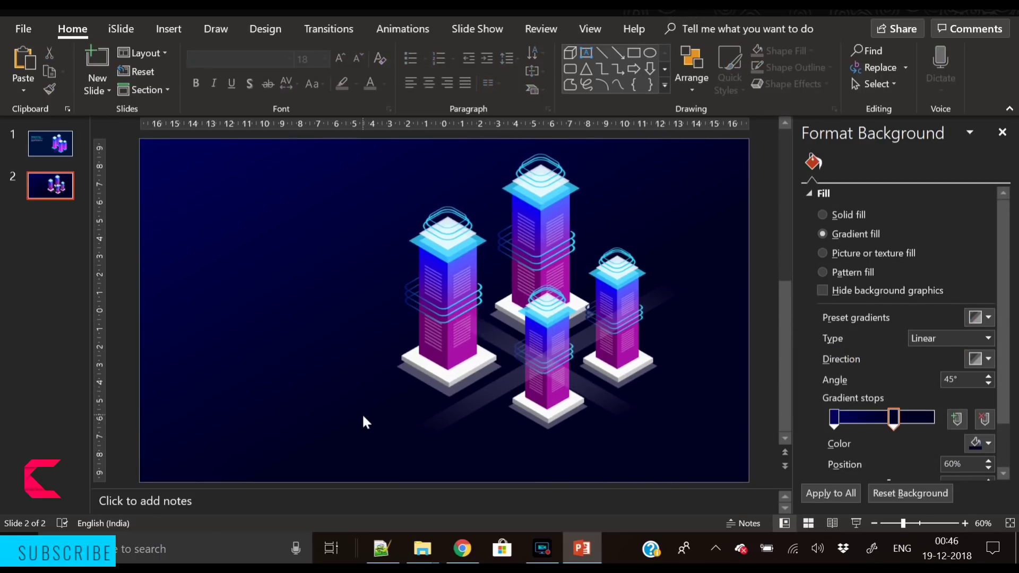
key(shift+F5)
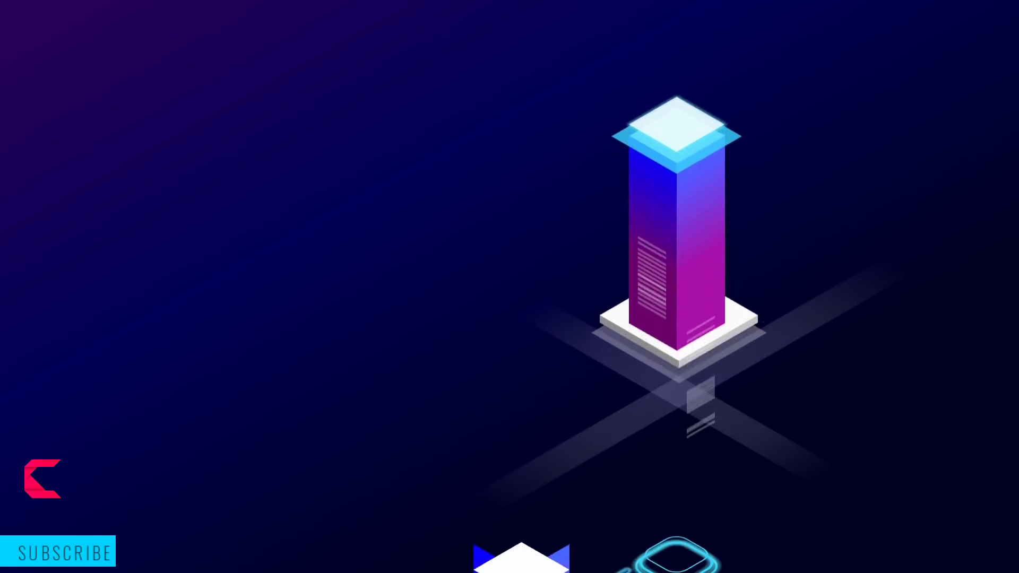